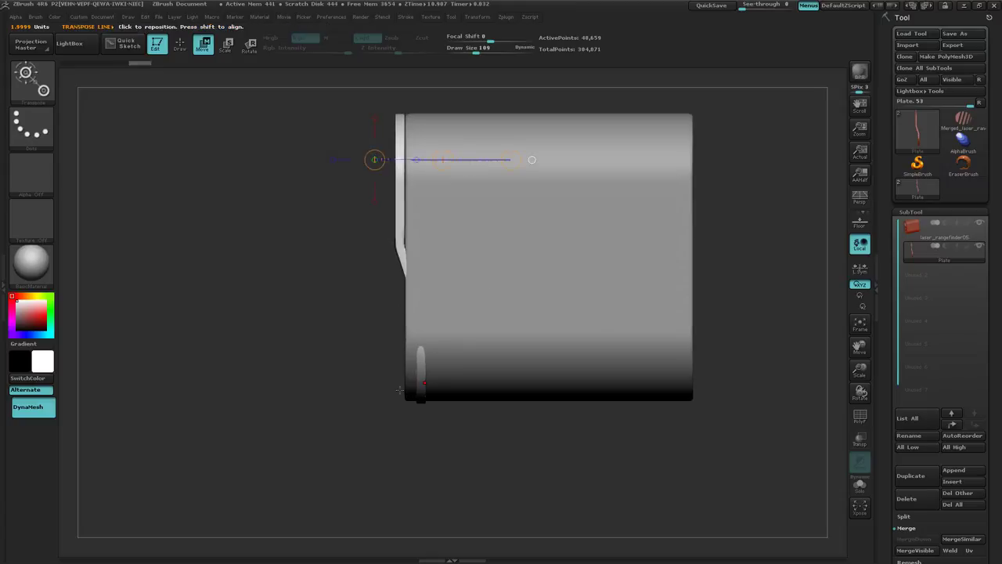
Select the laser_rangefinder05 body subtool and mask the lower half of the body from the side view
mouse_move(339, 369)
left_mouse_down()
mouse_move(360, 358)
mouse_move(331, 358)
left_mouse_up()
left_click(584, 297, "alt")
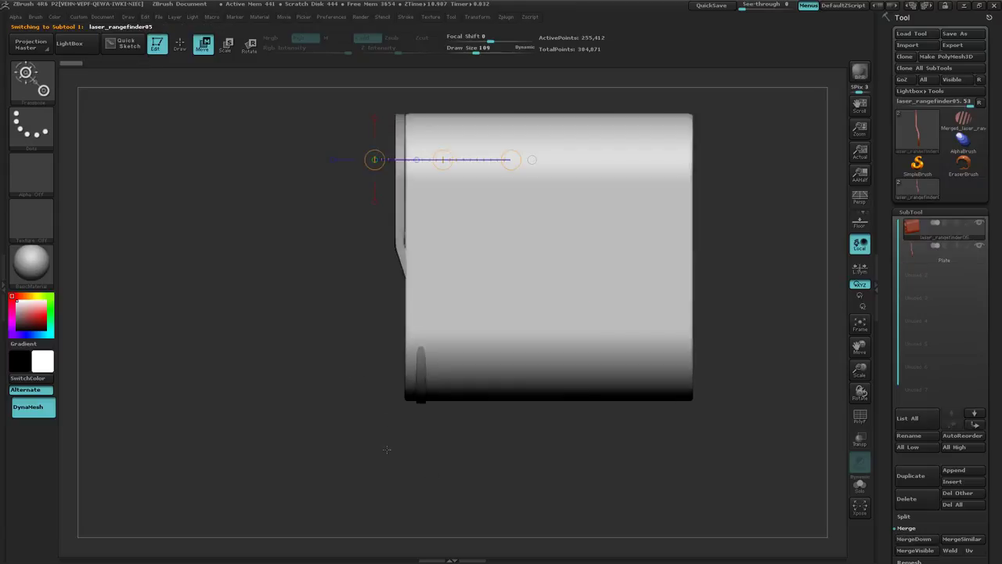
key("ctrl")
left_click_drag(352, 451, 737, 279, "ctrl")
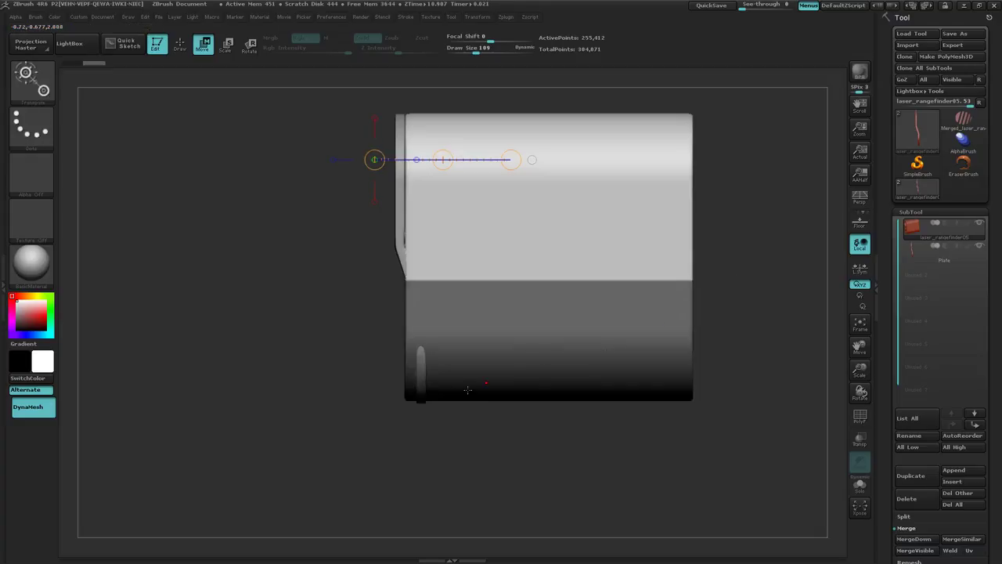
right_click_drag(467, 389, 500, 389)
left_click_drag(501, 389, 481, 389)
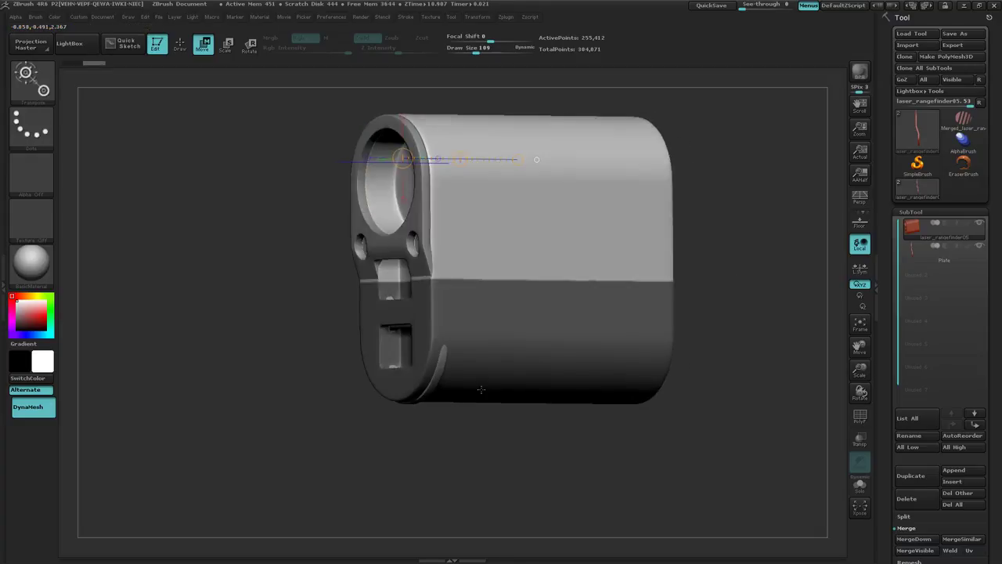
right_click_drag(480, 389, 469, 391, "shift")
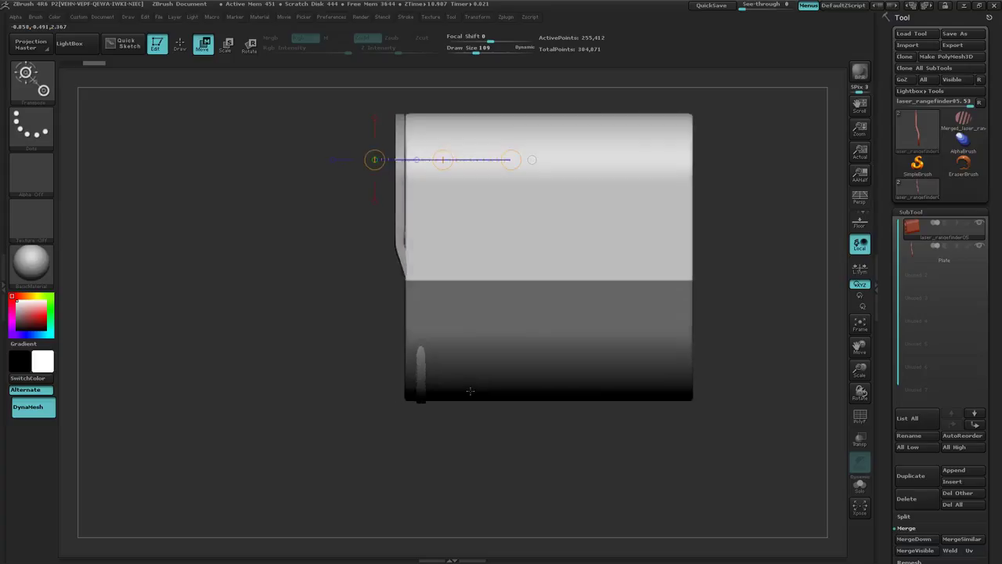
Rework the mask so that only the rounded lower end of the body, around the lower square recess, stays unmasked
mouse_move(311, 98)
left_mouse_down("ctrl")
mouse_move(454, 217)
mouse_move(688, 324)
mouse_move(728, 322)
mouse_move(600, 480)
left_mouse_up("ctrl")
left_click_drag(566, 441, 280, 308, "ctrl")
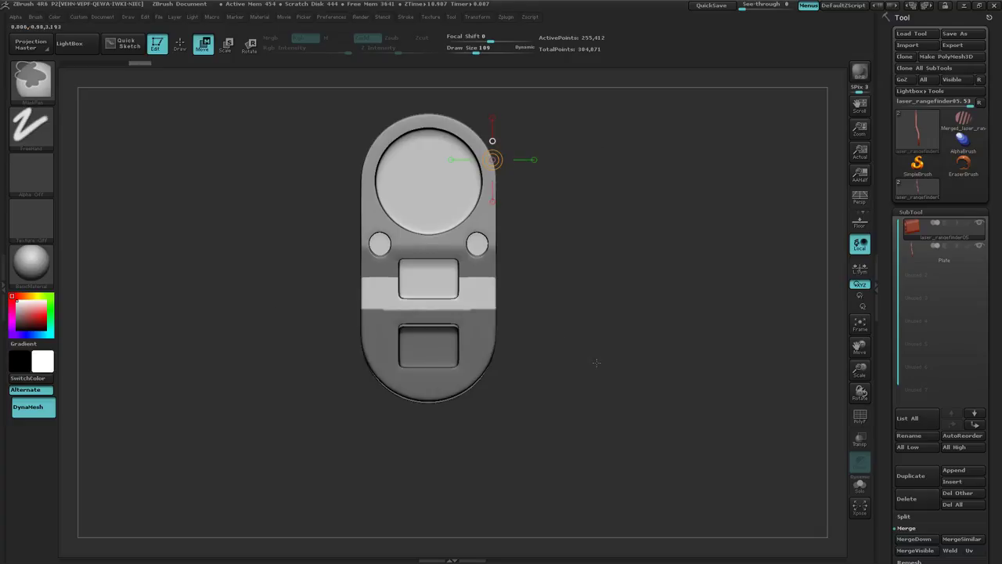
key("ctrl")
Move the unmasked lower end of the body slightly downward with a vertical transpose line and clear the mask
mouse_move(656, 424)
left_mouse_down("shift")
mouse_move(613, 419)
mouse_move(616, 449)
left_mouse_up("shift")
left_click_drag(563, 366, 564, 454, "shift")
left_click_drag(564, 410, 563, 411)
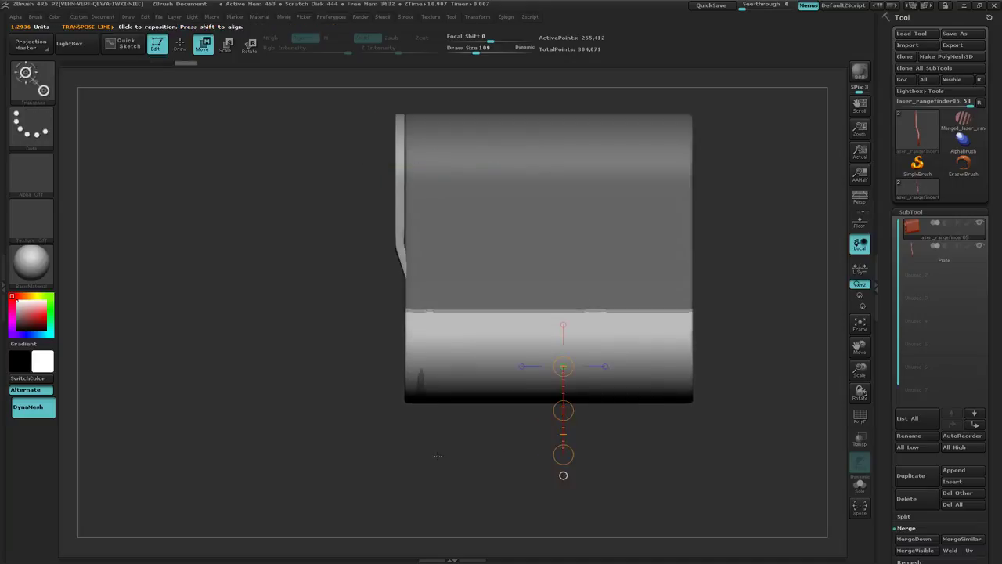
left_click_drag(438, 455, 491, 458)
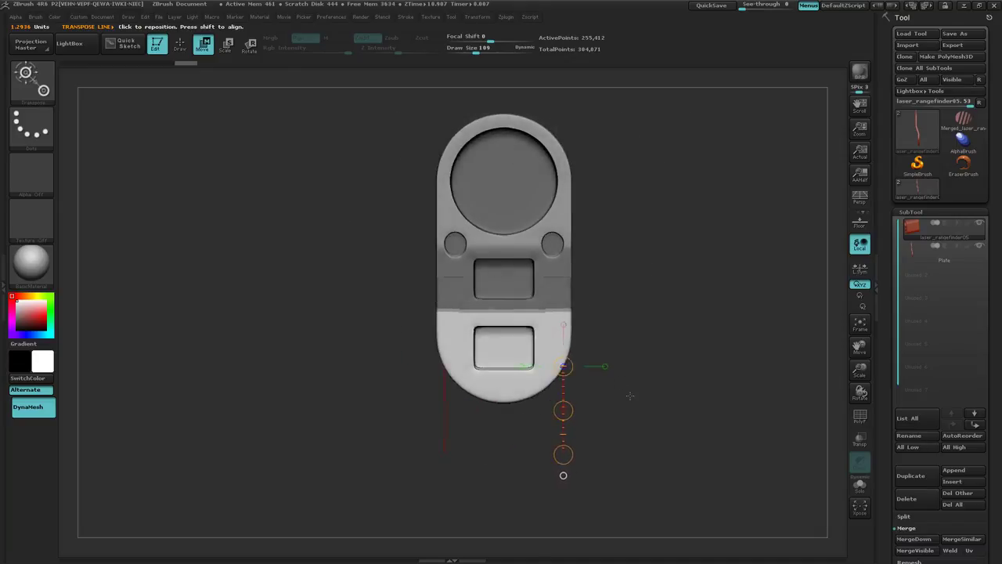
left_click_drag(629, 396, 341, 404, "shift")
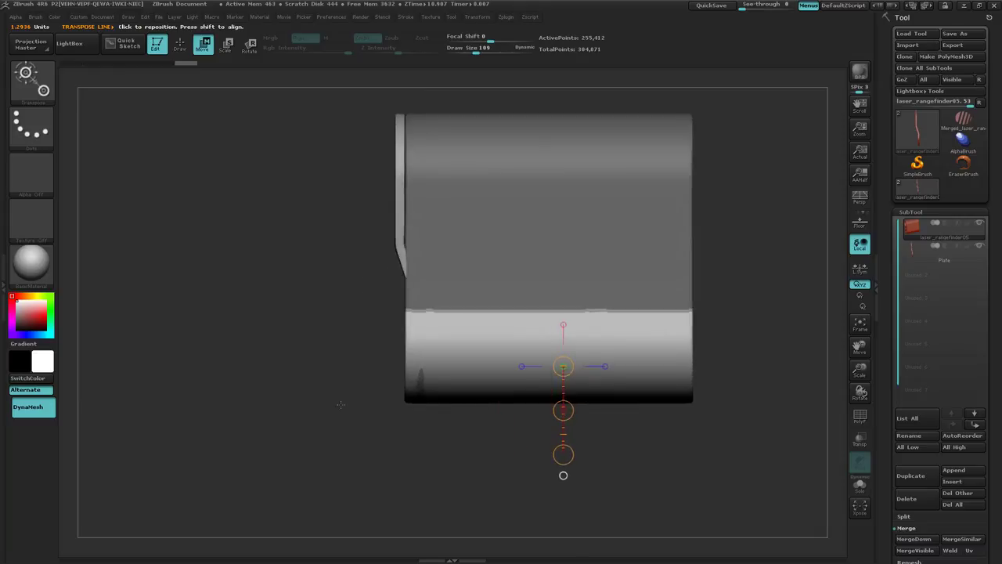
left_click_drag(247, 271, 292, 322, "ctrl")
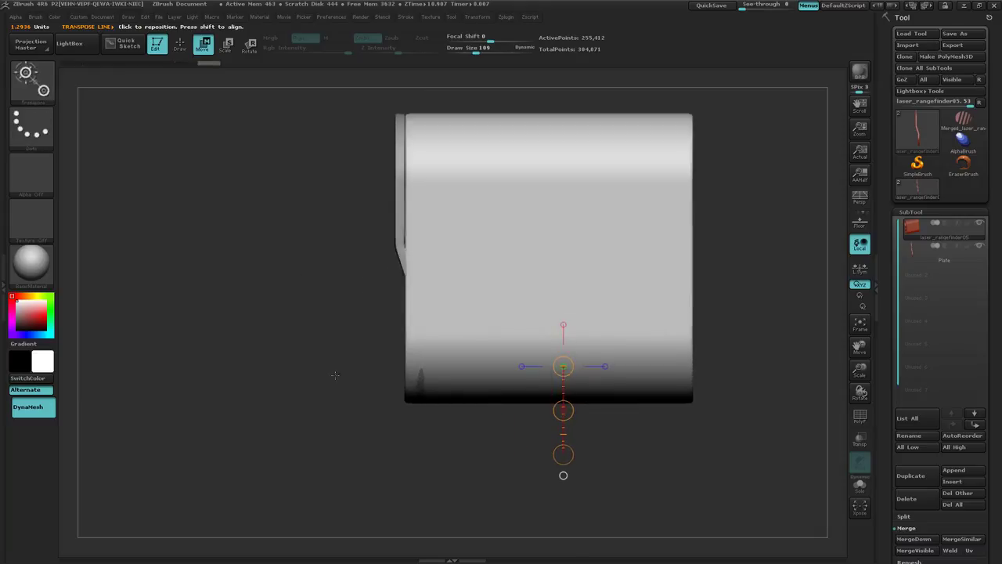
Choose ClipCurve as the clipping brush and turn on transparency to see the plate's outline through the body's front end
key("ctrl+shift")
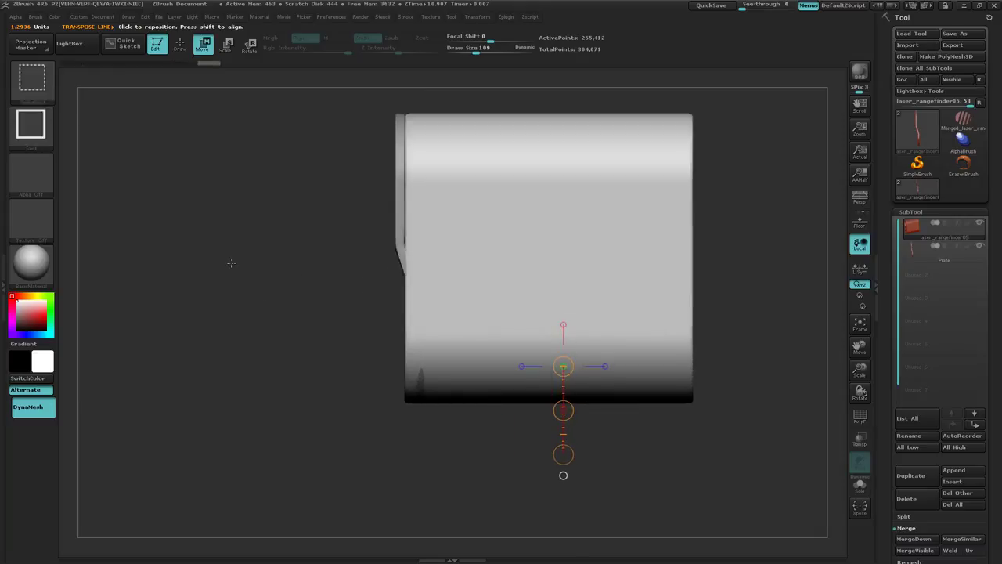
left_click(41, 99, "ctrl+shift")
left_click(255, 141, "ctrl+shift")
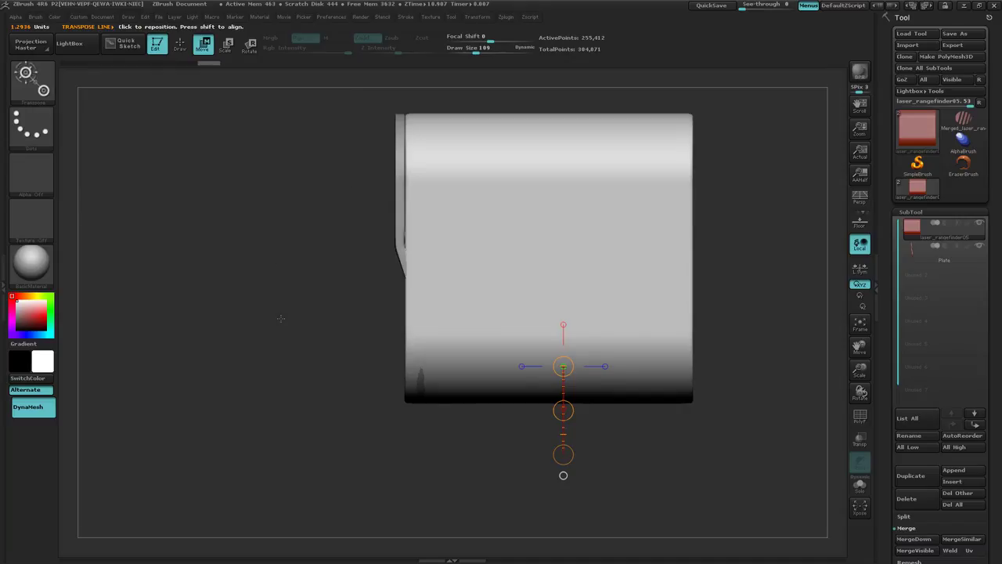
key("space")
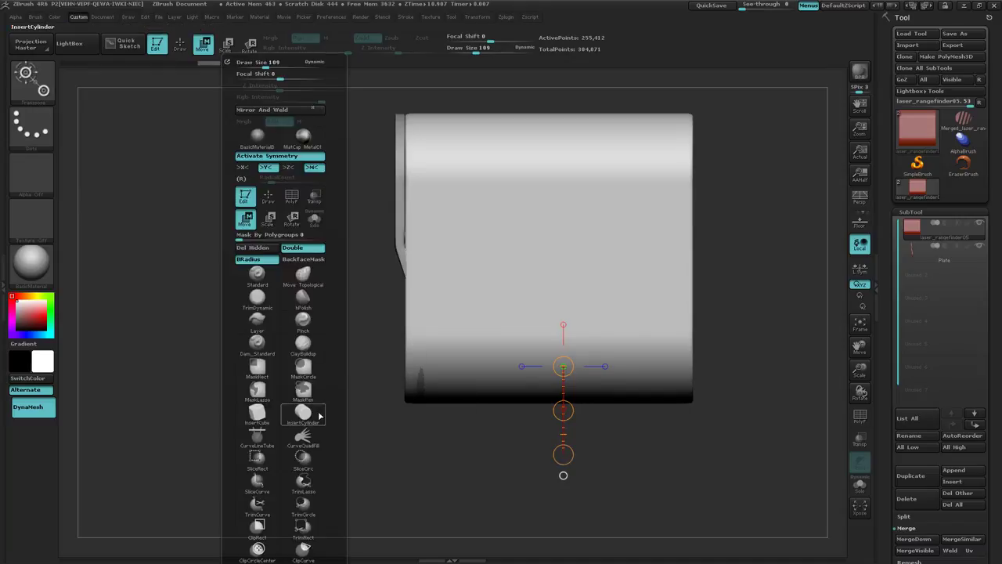
left_click_drag(331, 500, 335, 449)
left_click(304, 472)
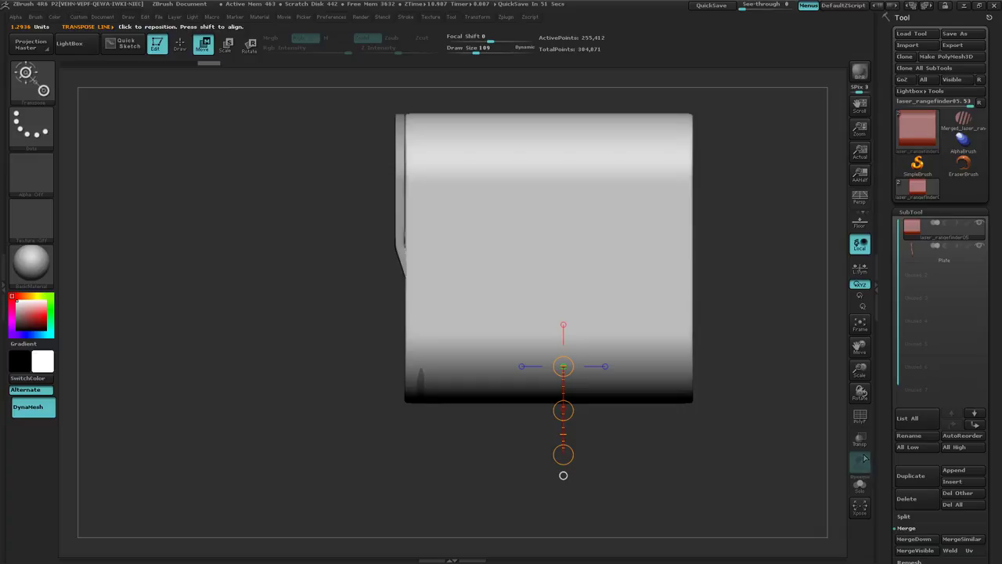
left_click(860, 438)
right_click_drag(421, 384, 480, 375, "ctrl")
right_click_drag(468, 321, 463, 374, "alt")
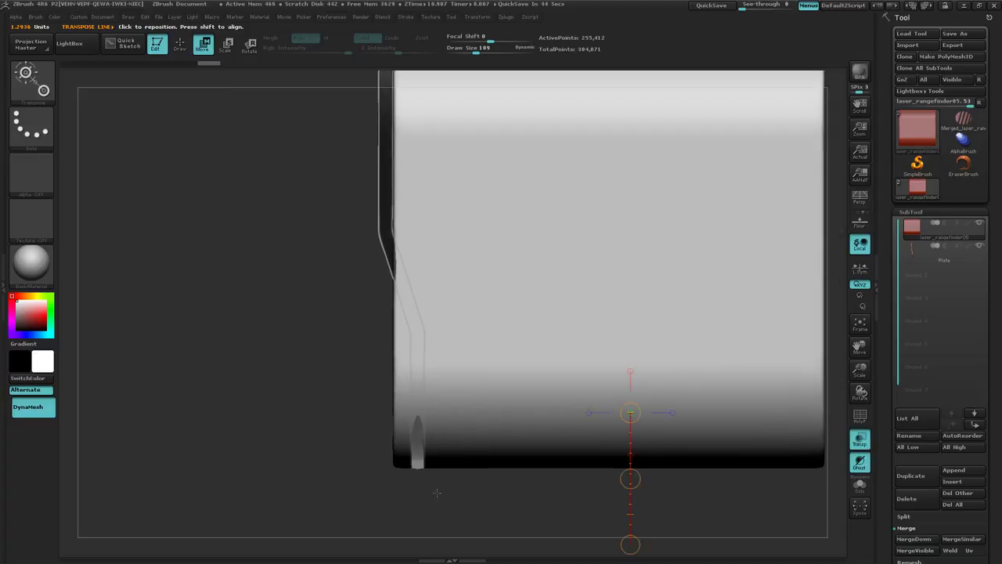
Clip the body's front end with a bent curve following the rear profile of the plate, from below the body upward
key("ctrl+shift")
mouse_move(436, 491)
left_mouse_down("ctrl+shift")
mouse_move(436, 401)
mouse_move(427, 401)
left_mouse_up("ctrl+shift")
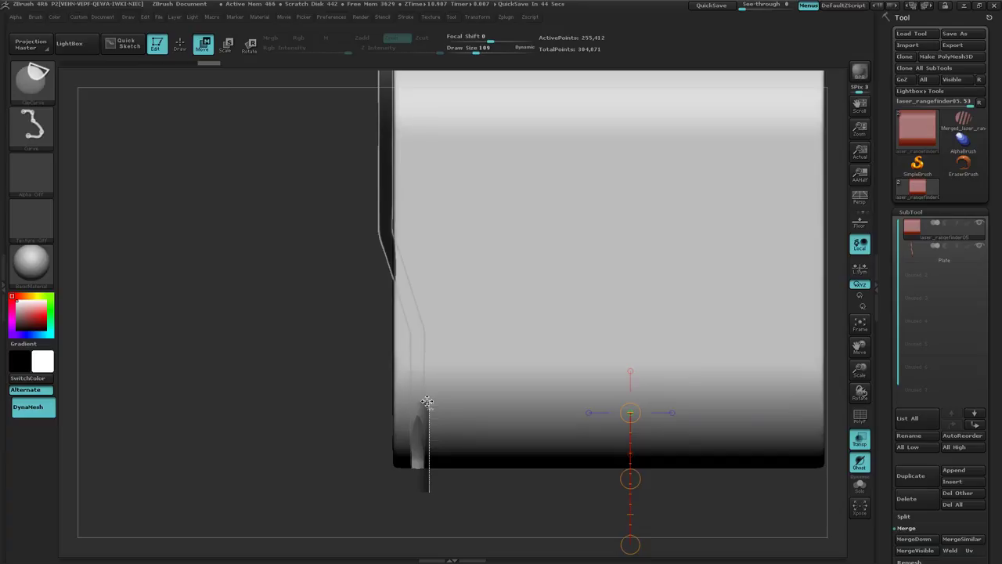
mouse_move(426, 402)
left_mouse_down("ctrl+shift")
mouse_move(423, 324)
mouse_move(397, 248)
mouse_move(383, 240)
mouse_move(399, 230)
left_mouse_up("ctrl+shift")
key("alt")
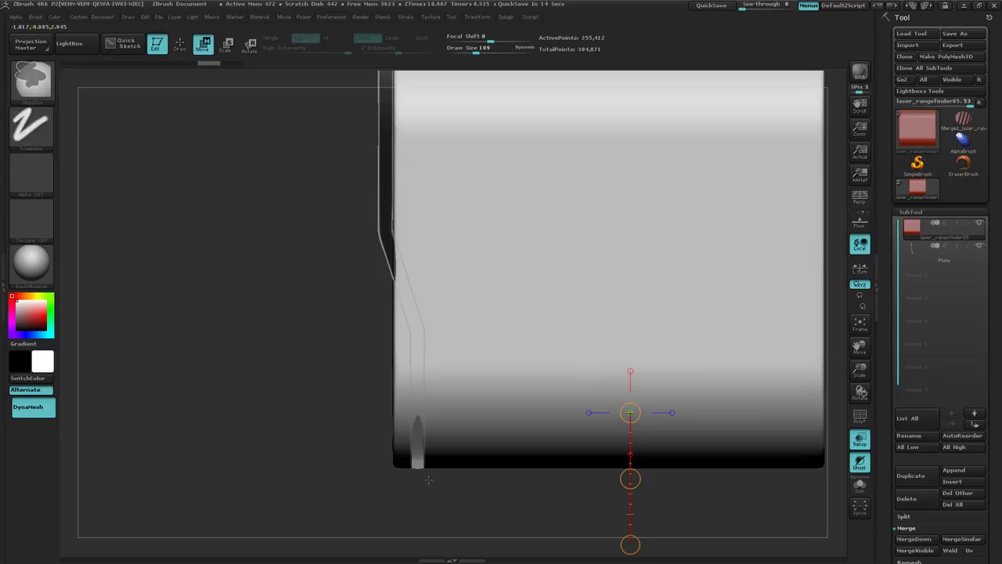
mouse_move(428, 479)
left_mouse_down("ctrl+shift")
mouse_move(436, 330)
mouse_move(409, 287)
mouse_move(401, 230)
mouse_move(388, 238)
mouse_move(440, 226)
mouse_move(386, 233)
mouse_move(418, 226)
mouse_move(397, 233)
left_mouse_up("ctrl+shift")
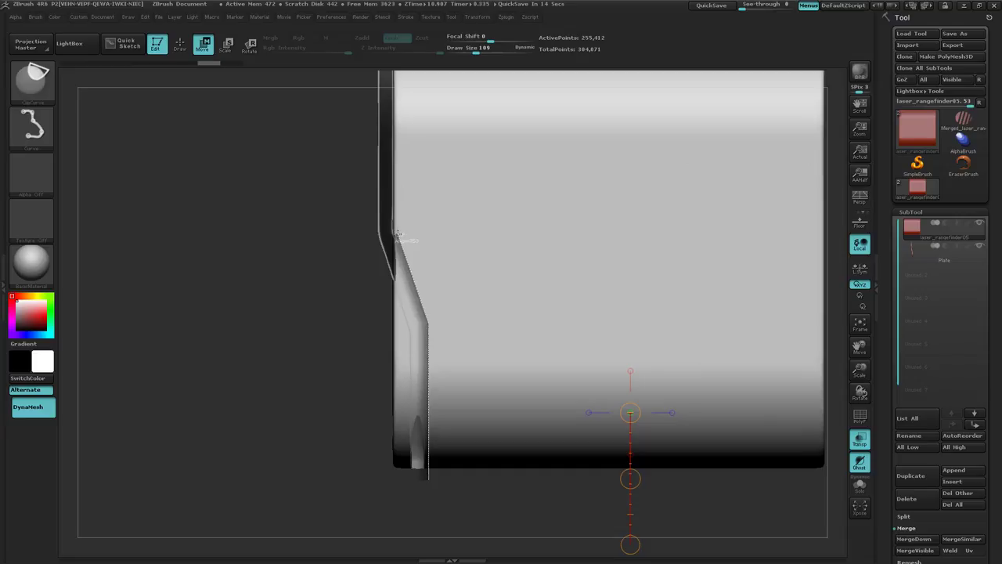
left_click_drag(399, 234, 389, 206, "ctrl+shift")
left_click_drag(389, 206, 388, 206, "ctrl+shift")
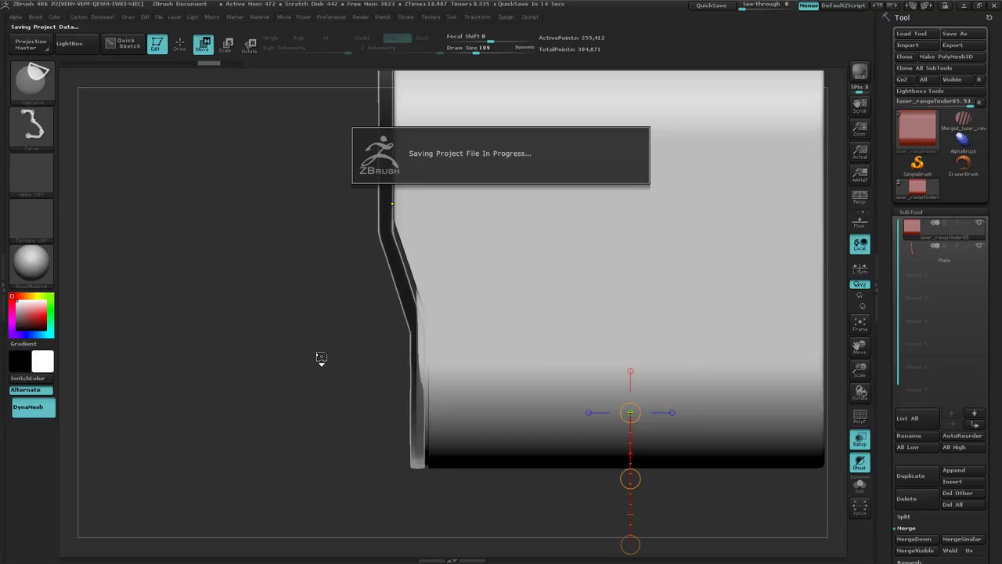
Isolate the body to inspect its clipped front end, and undo the clip
mouse_move(323, 348)
left_mouse_down()
mouse_move(392, 352)
mouse_move(415, 367)
mouse_move(315, 348)
mouse_move(319, 357)
left_mouse_up()
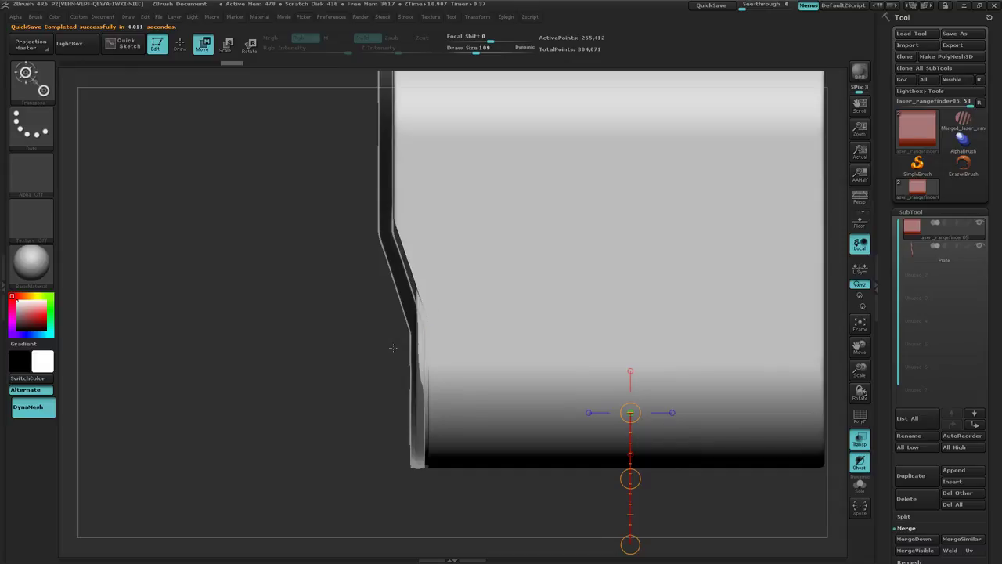
left_click_drag(238, 289, 838, 411)
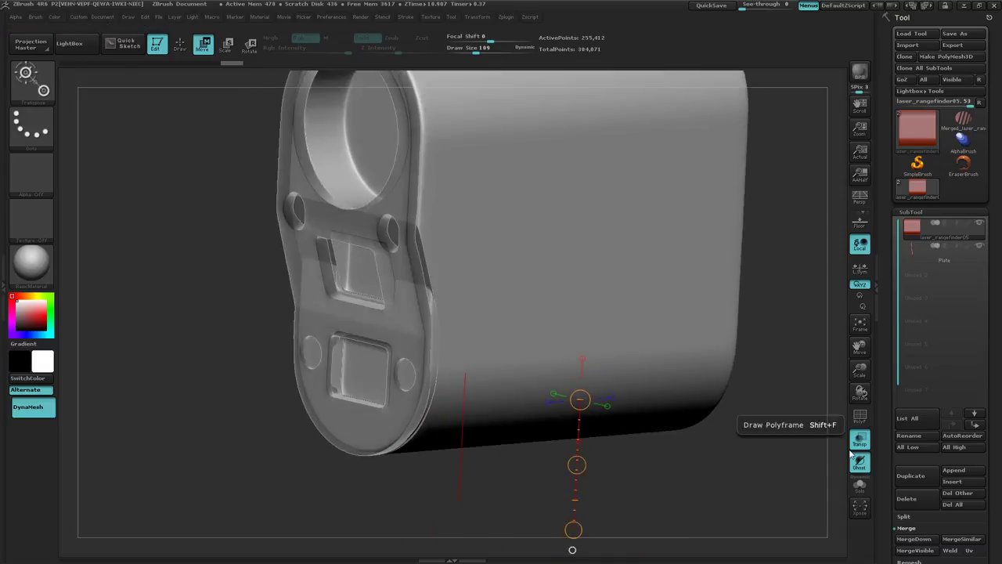
left_click(859, 485)
left_click_drag(648, 448, 639, 411)
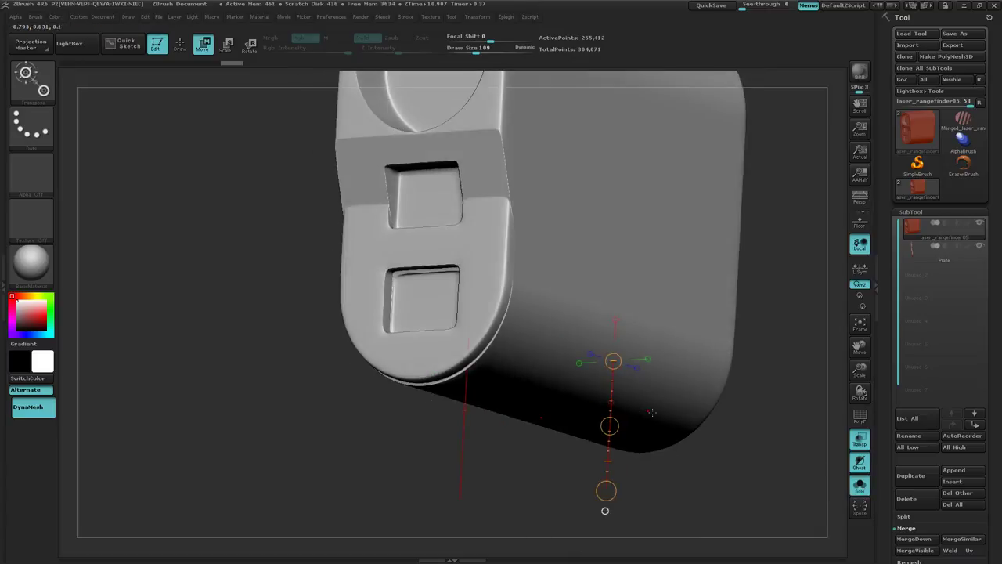
key("ctrl+z")
key("ctrl+z")
key("ctrl+z")
key("ctrl+z")
key("ctrl+z")
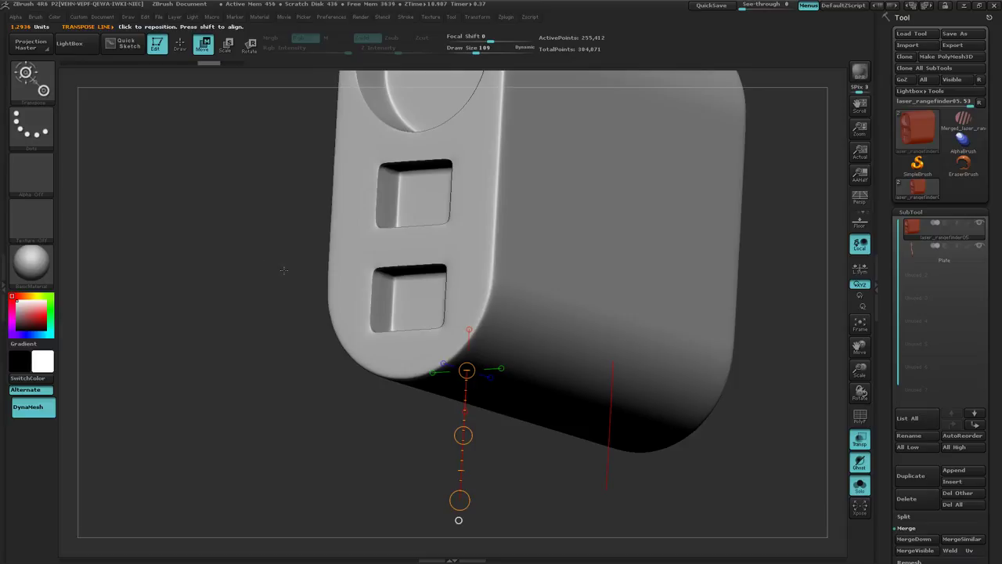
Turn off BRadius for the ClipCurve brush and show the plate again in the side view
key("ctrl+shift")
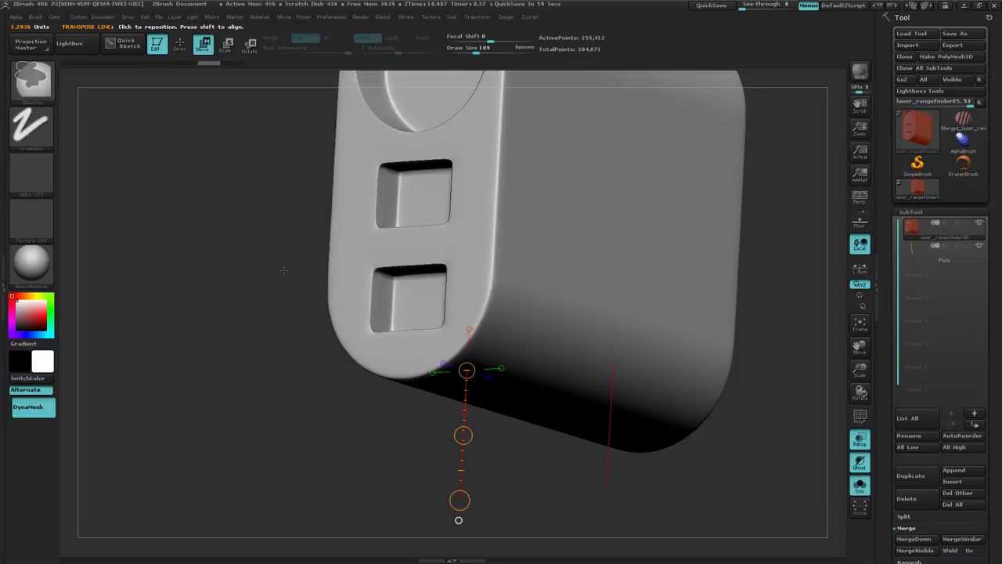
key("ctrl+shift+space")
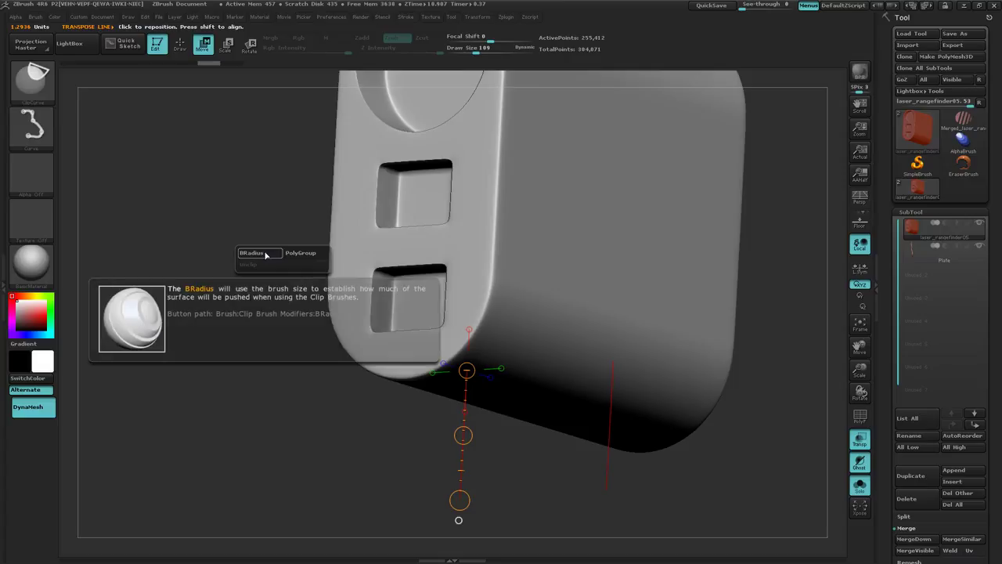
left_click_drag(349, 449, 285, 419)
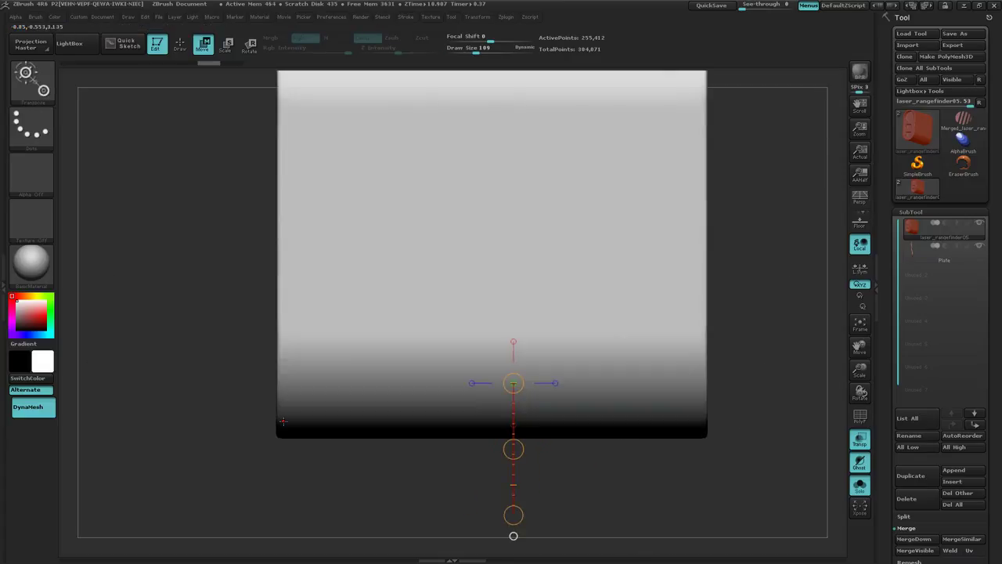
left_click_drag(301, 455, 376, 463, "alt")
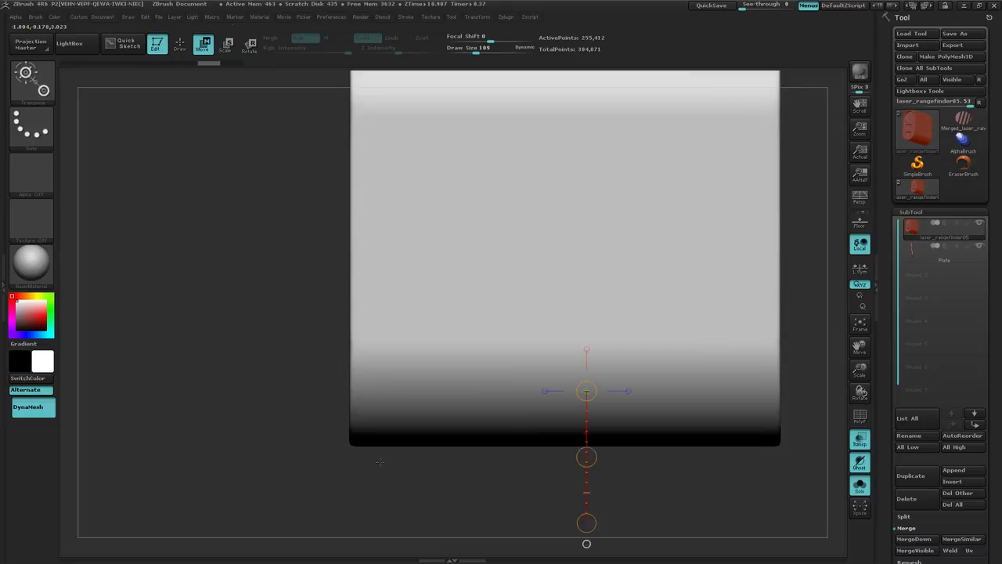
left_click(860, 486)
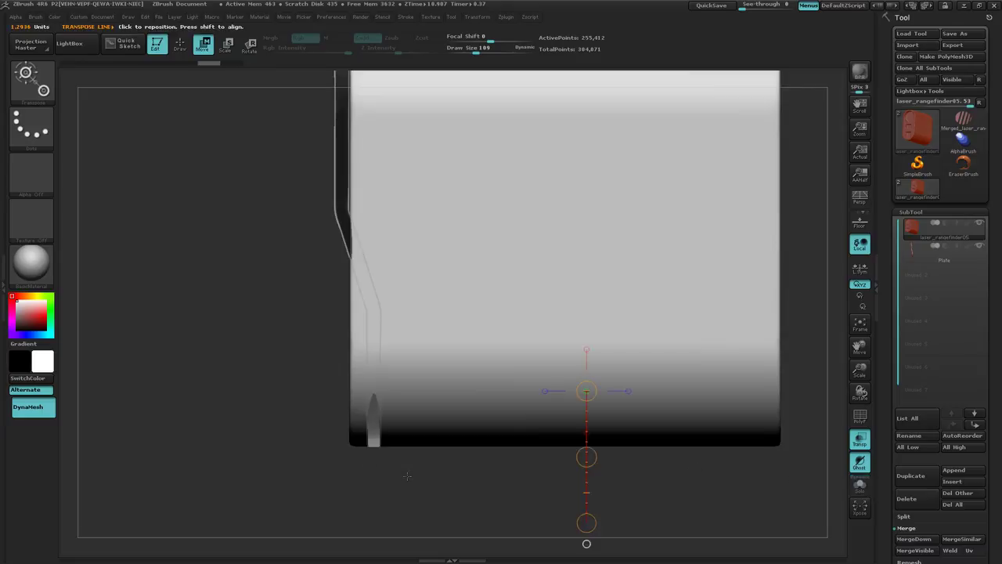
Clip the front end of the body along the plate's bent rear profile with BRadius off
key("ctrl+shift")
mouse_move(385, 457)
left_mouse_down()
mouse_move(384, 304)
mouse_move(345, 187)
left_mouse_up()
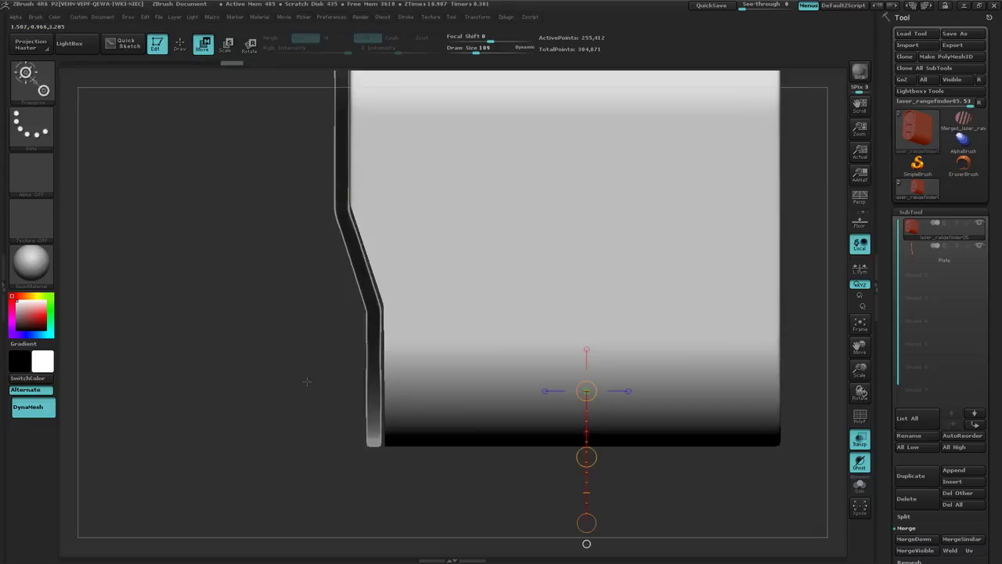
mouse_move(306, 381)
right_mouse_down("ctrl")
mouse_move(316, 380)
mouse_move(291, 371)
right_mouse_up("ctrl")
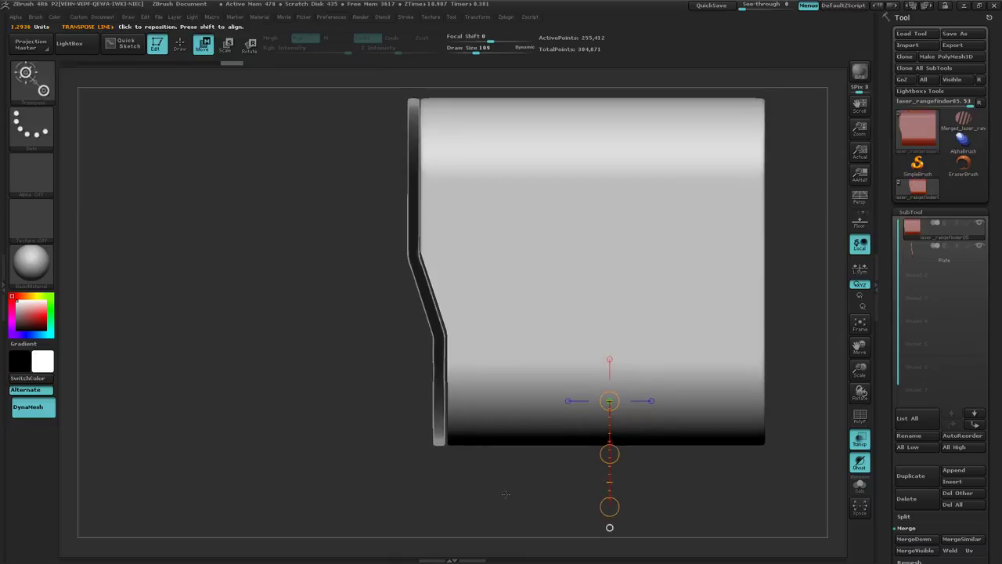
left_click_drag(505, 494, 501, 493)
Turn off transparency and inspect how the clipped body fits the plate from the side and at an angle
left_click(865, 441)
left_click_drag(615, 447, 639, 443)
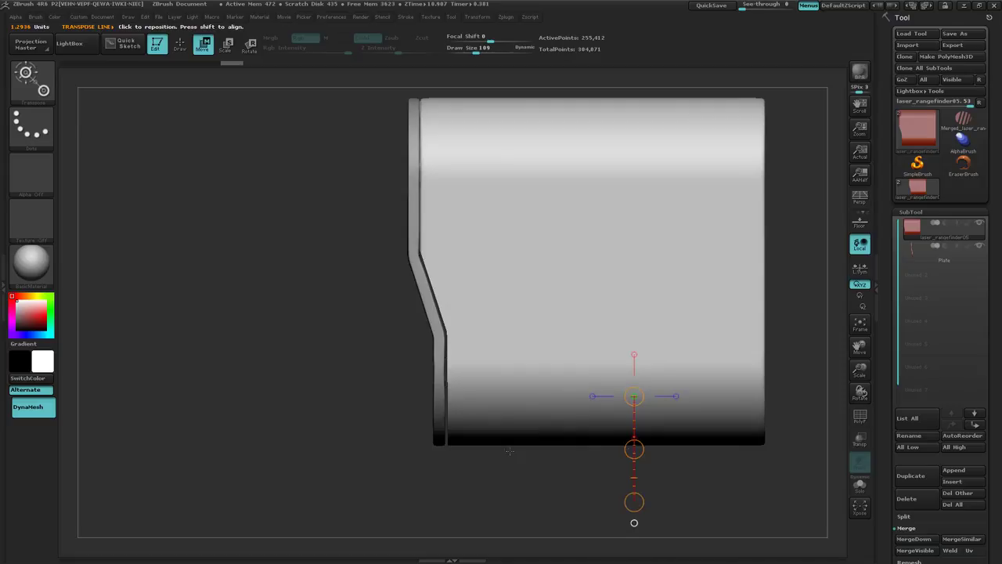
left_click_drag(510, 450, 519, 448)
left_click_drag(531, 451, 524, 451)
key("ctrl+z")
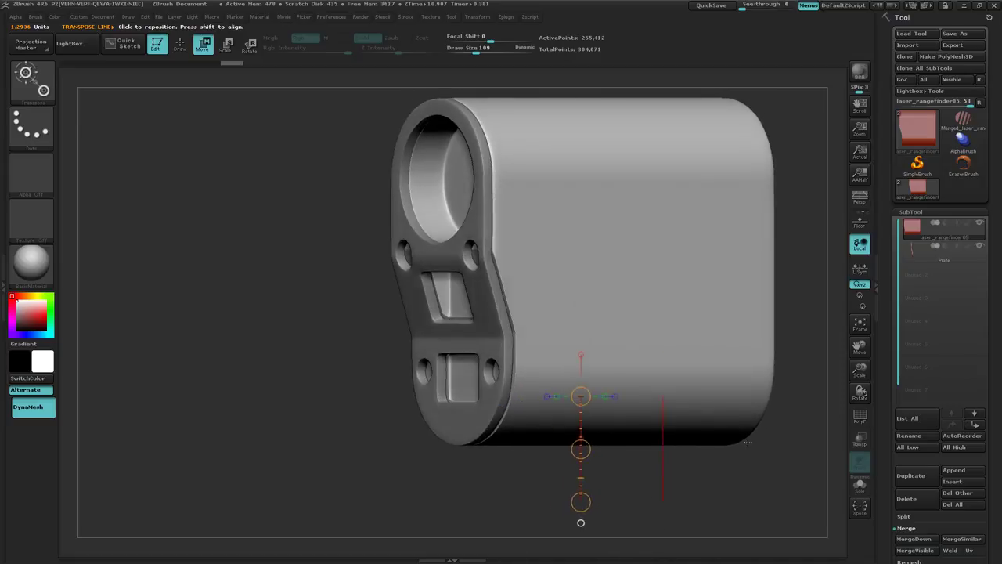
key("ctrl+z")
scroll(999, 341, "down", 1)
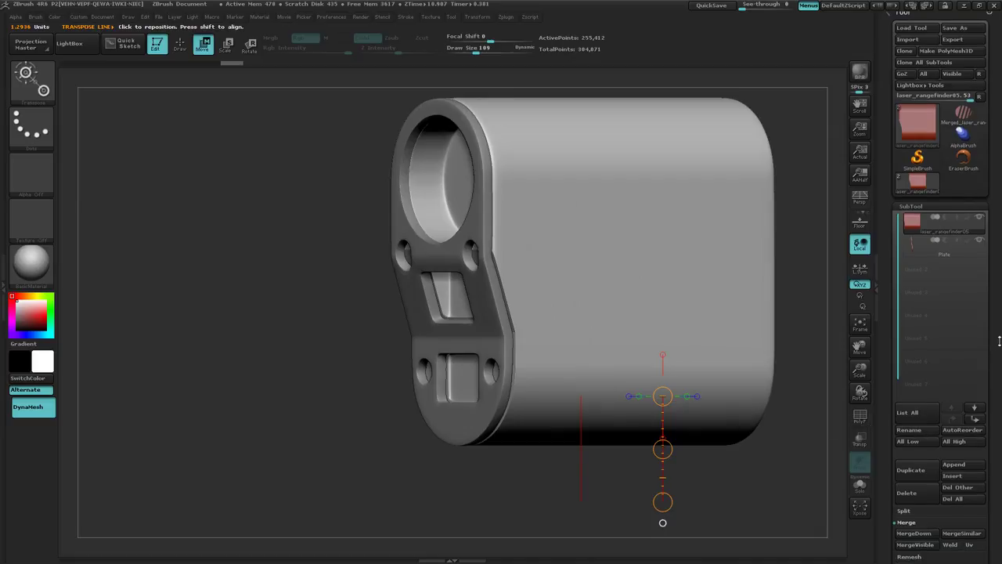
scroll(999, 341, "down", 1)
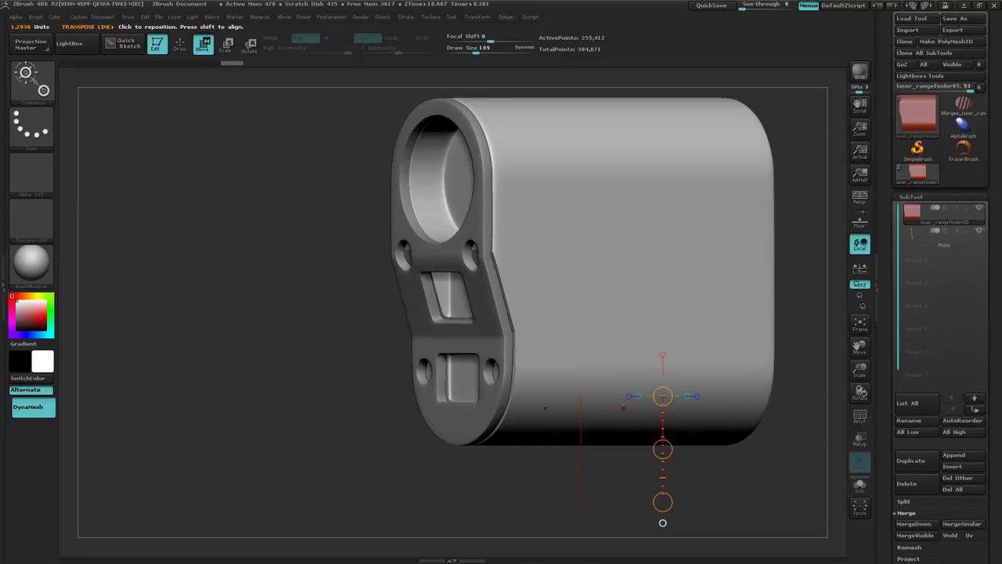
key("ctrl+z")
right_click_drag(714, 332, 628, 332)
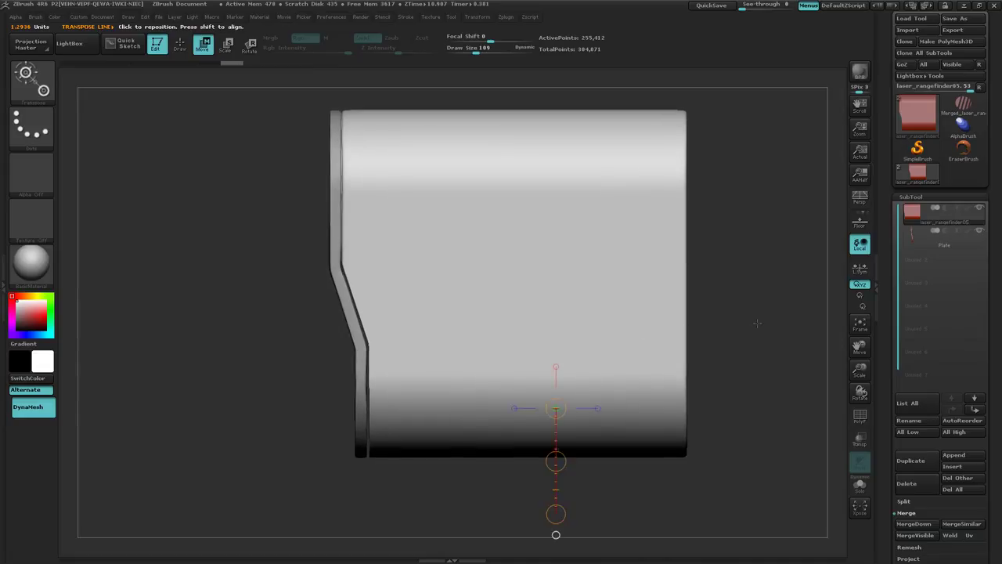
mouse_move(740, 322)
left_mouse_down()
mouse_move(729, 319)
mouse_move(743, 313)
left_mouse_up()
Clip a concave curved cutout from the body's lower rear corner with ClipCurve, running from mid-height of the rear end to the underside
key("q")
key("b")
key("c")
key("t")
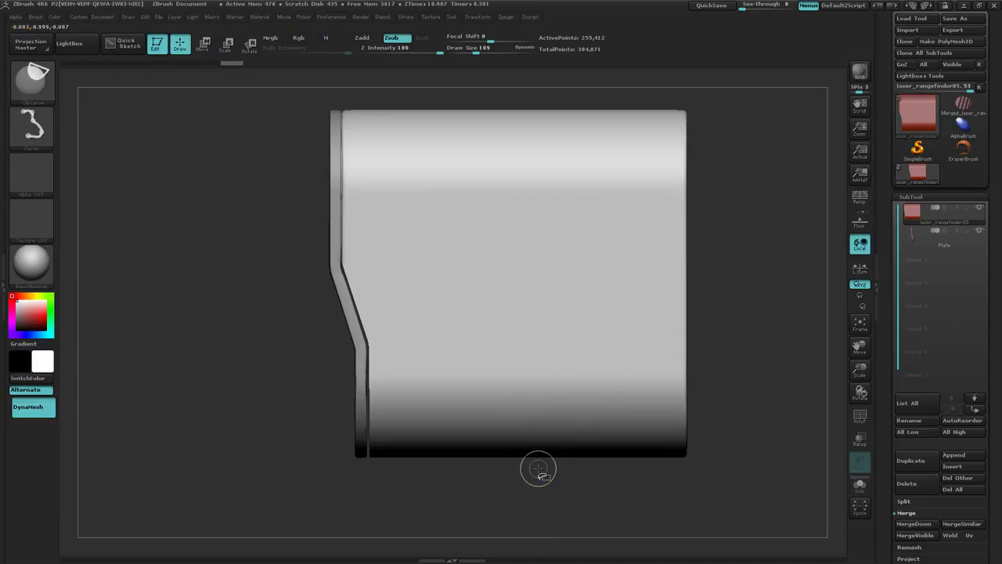
mouse_move(541, 476)
left_mouse_down()
mouse_move(572, 405)
mouse_move(673, 360)
mouse_move(738, 311)
left_mouse_up()
key("ctrl+z")
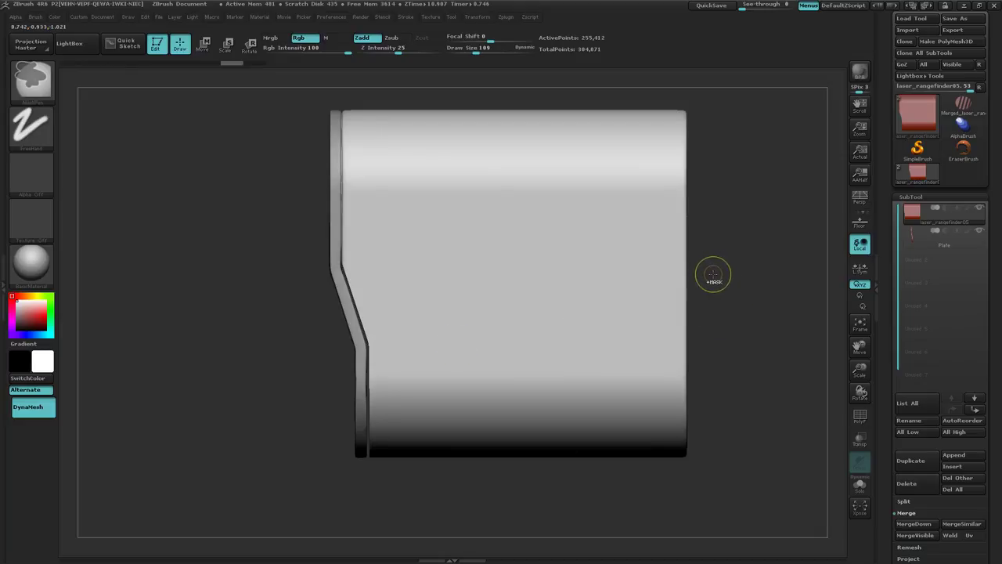
key("ctrl+shift")
left_click_drag(712, 276, 638, 295, "ctrl+shift")
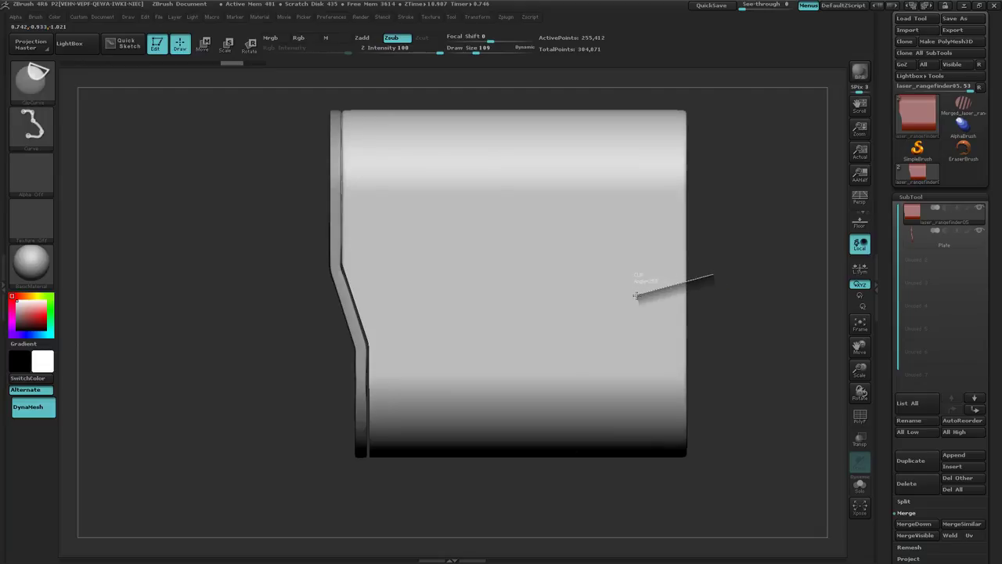
left_click_drag(636, 295, 558, 381, "ctrl+shift")
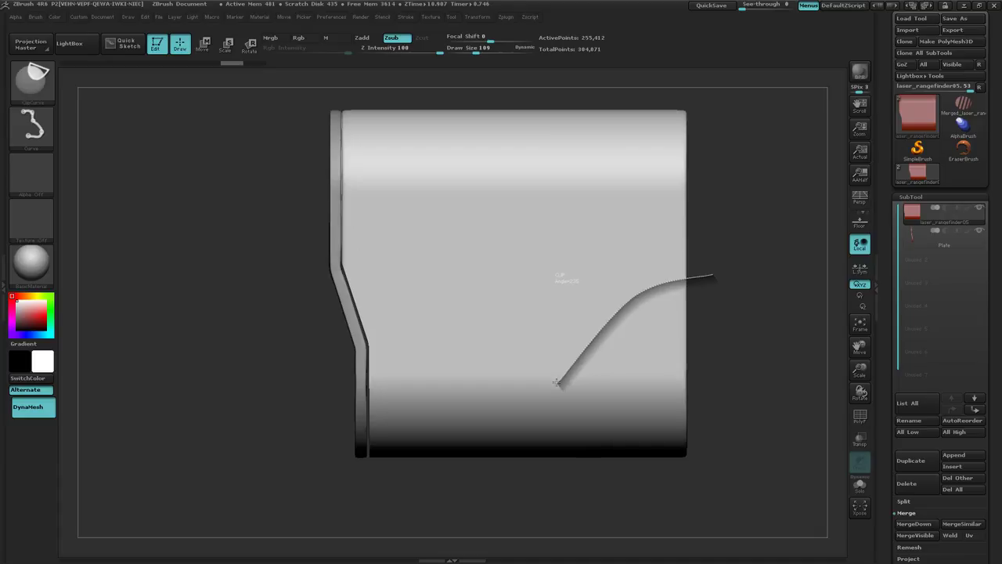
left_click_drag(556, 382, 540, 476, "ctrl+shift")
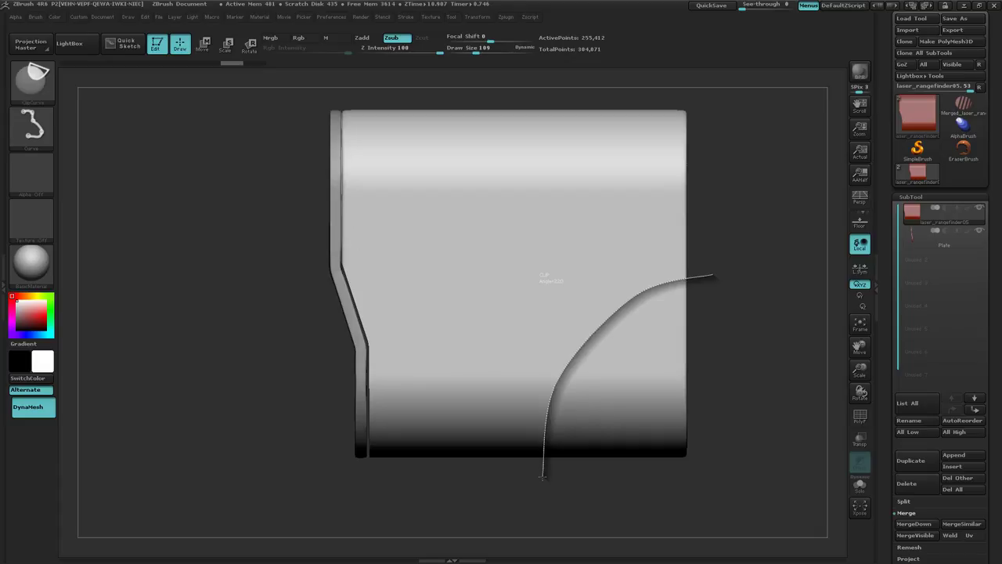
left_click_drag(542, 476, 541, 474, "ctrl+shift")
Insert a cylinder with InsertCylinder in the upper part of the body's flat rear face, concentric with its rounded top
mouse_move(606, 467)
left_mouse_down()
mouse_move(624, 431)
mouse_move(623, 472)
mouse_move(633, 434)
mouse_move(663, 427)
mouse_move(679, 437)
mouse_move(632, 408)
mouse_move(728, 448)
mouse_move(693, 438)
mouse_move(707, 436)
mouse_move(666, 443)
left_mouse_up()
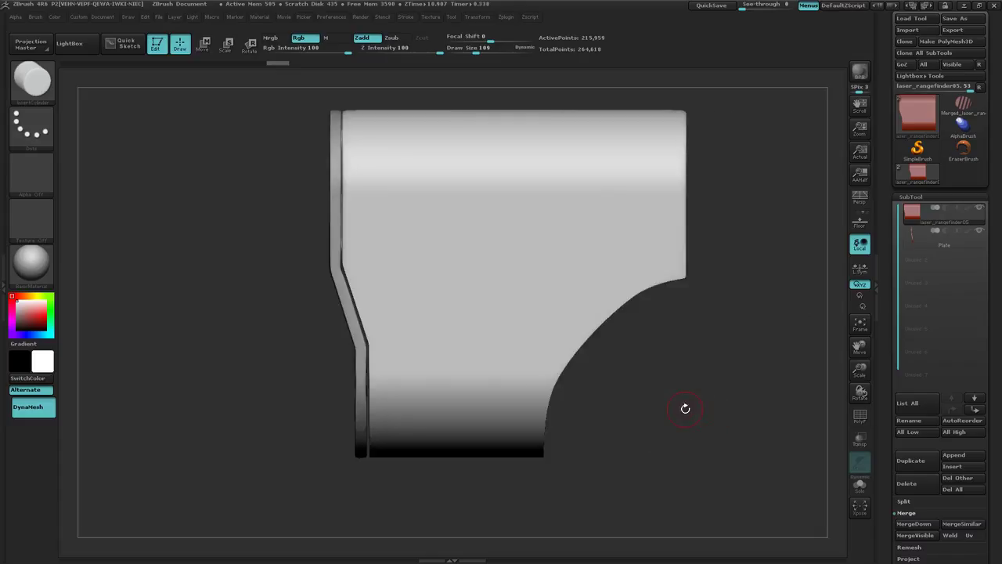
left_click_drag(675, 411, 576, 429)
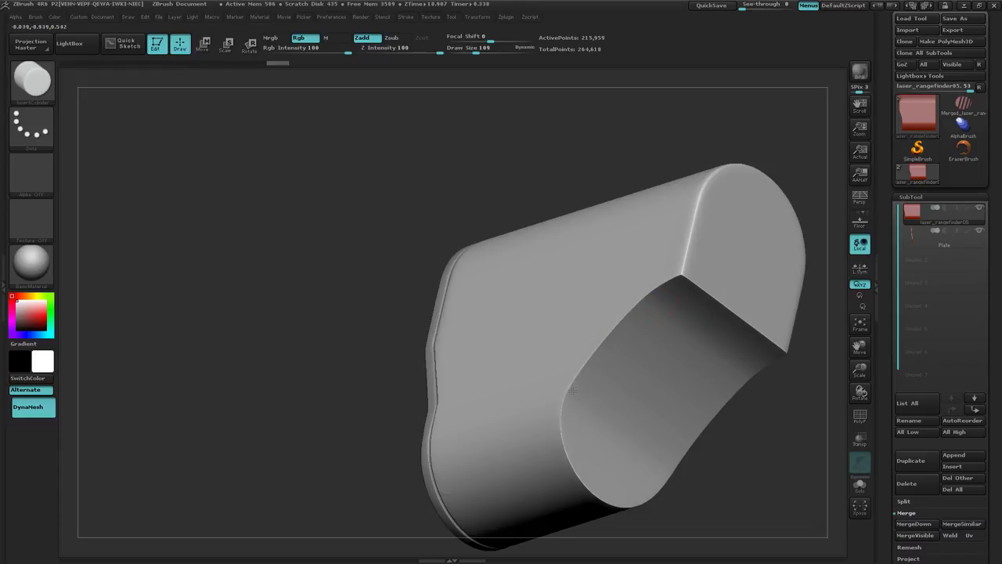
left_click_drag(709, 442, 592, 392)
right_click_drag(631, 407, 574, 406, "ctrl")
left_click_drag(574, 406, 489, 443)
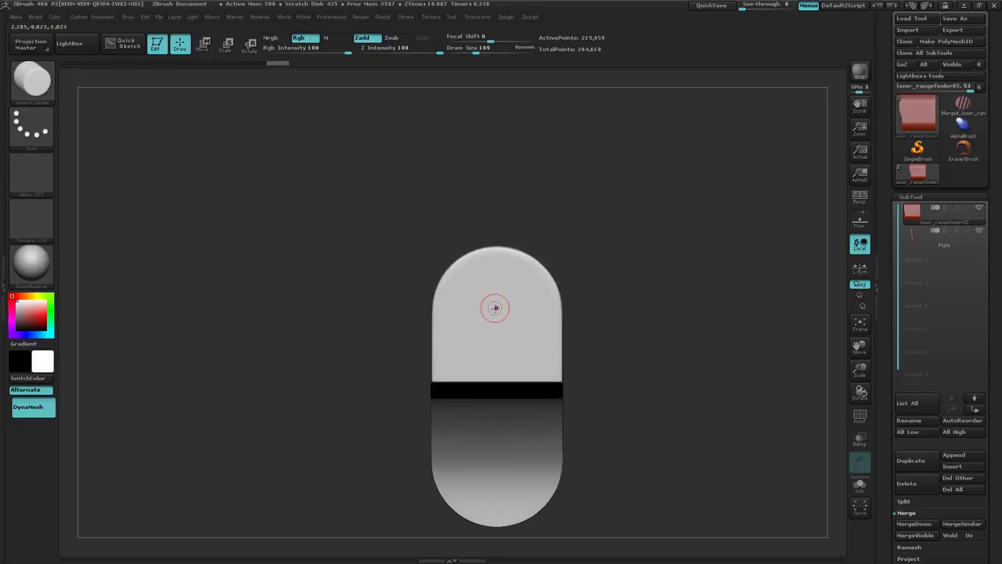
right_click_drag(496, 309, 538, 308, "ctrl")
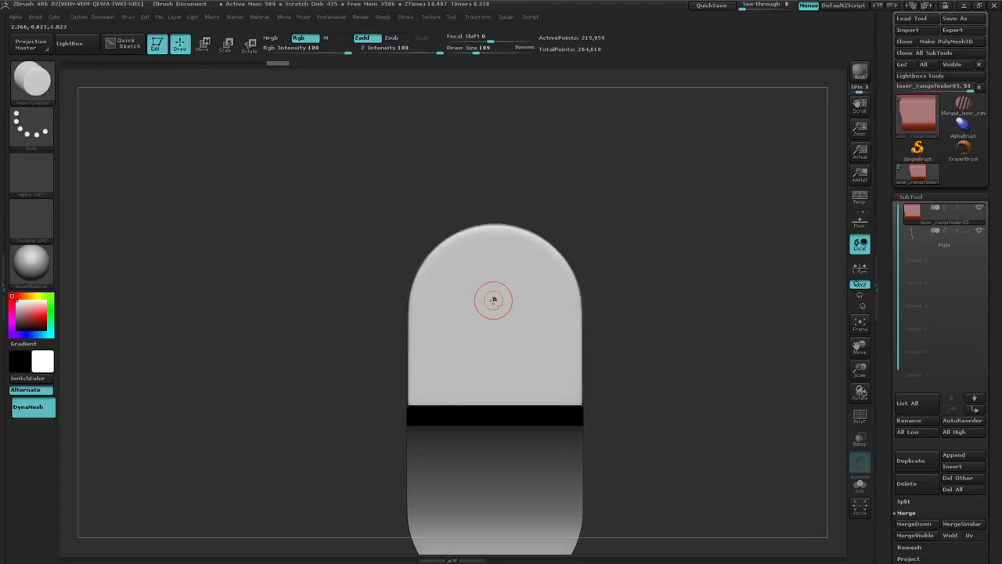
left_click_drag(494, 300, 548, 335, "ctrl")
Push the inserted cylinder straight into the rear face and remesh with DynaMesh to cut a shallow round recess
key("w")
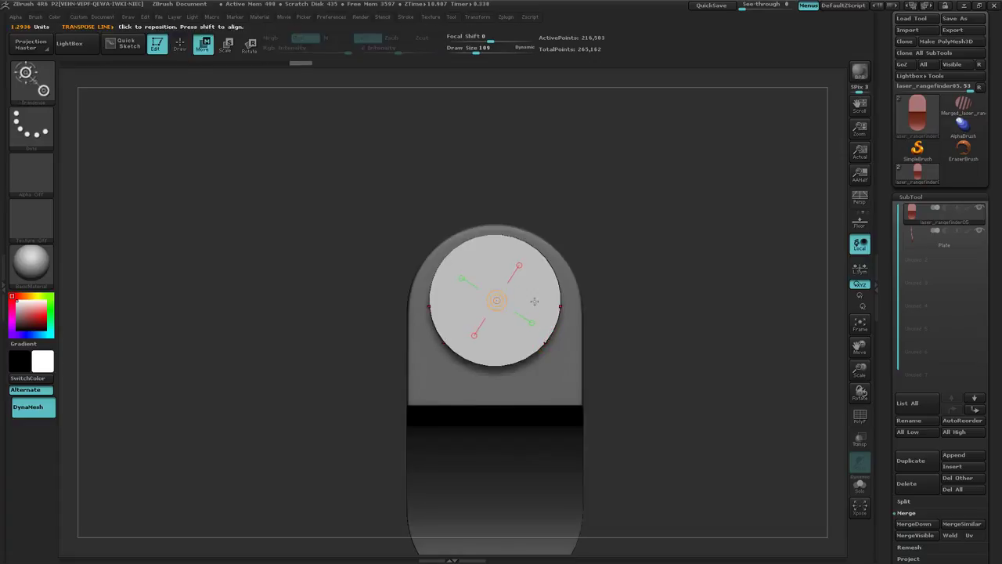
left_click_drag(545, 279, 753, 174)
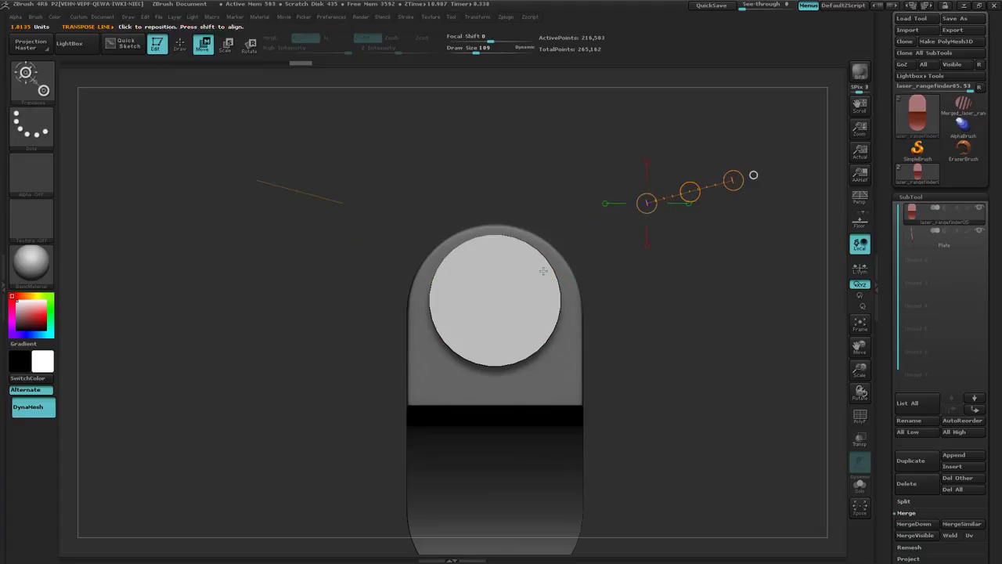
left_click_drag(494, 300, 495, 432)
left_click_drag(493, 355, 494, 365)
left_click_drag(327, 402, 466, 395)
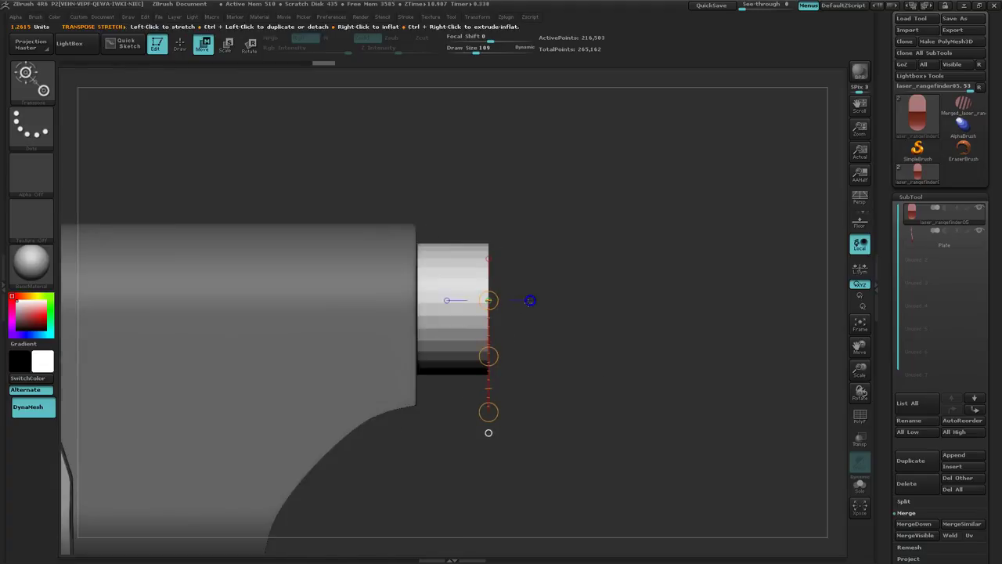
left_click(531, 300)
left_click_drag(545, 300, 616, 305)
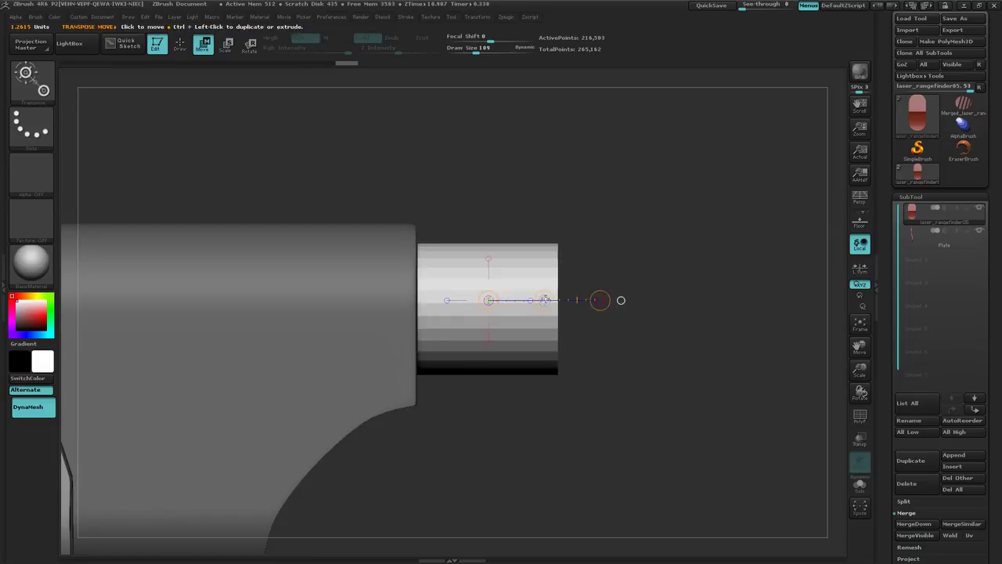
left_click_drag(544, 300, 524, 300)
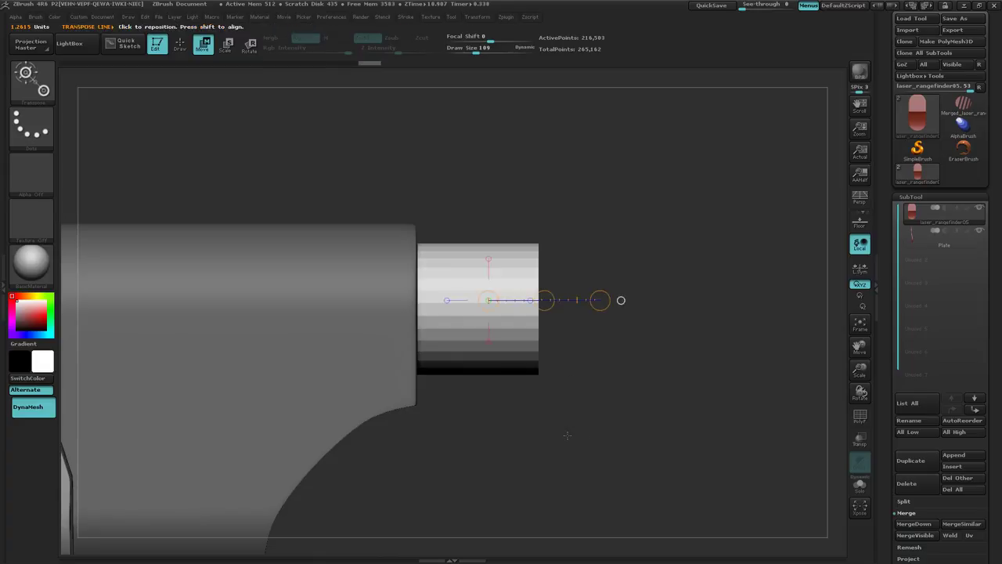
left_click_drag(614, 424, 653, 439)
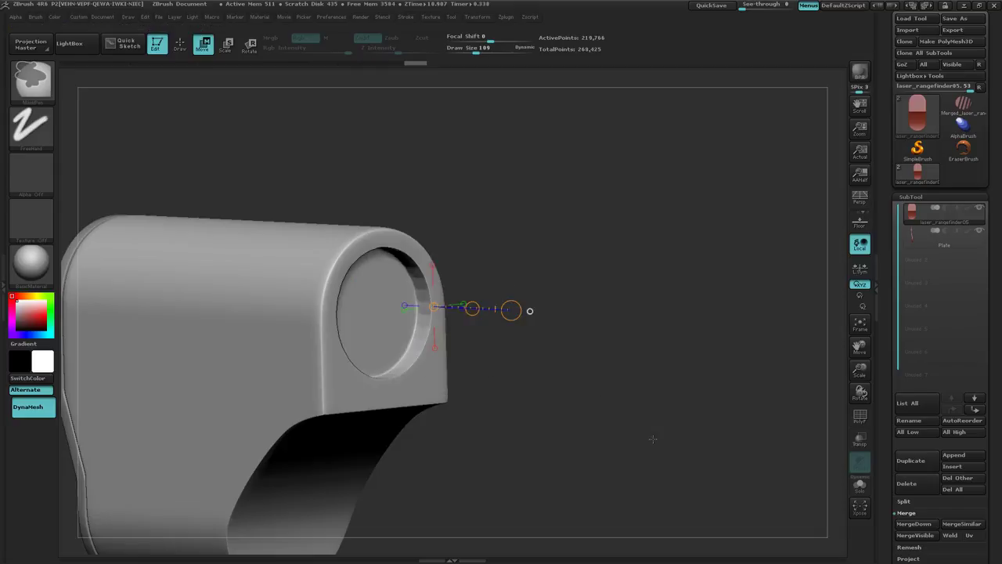
mouse_move(579, 415)
left_mouse_down()
mouse_move(580, 383)
mouse_move(570, 397)
left_mouse_up()
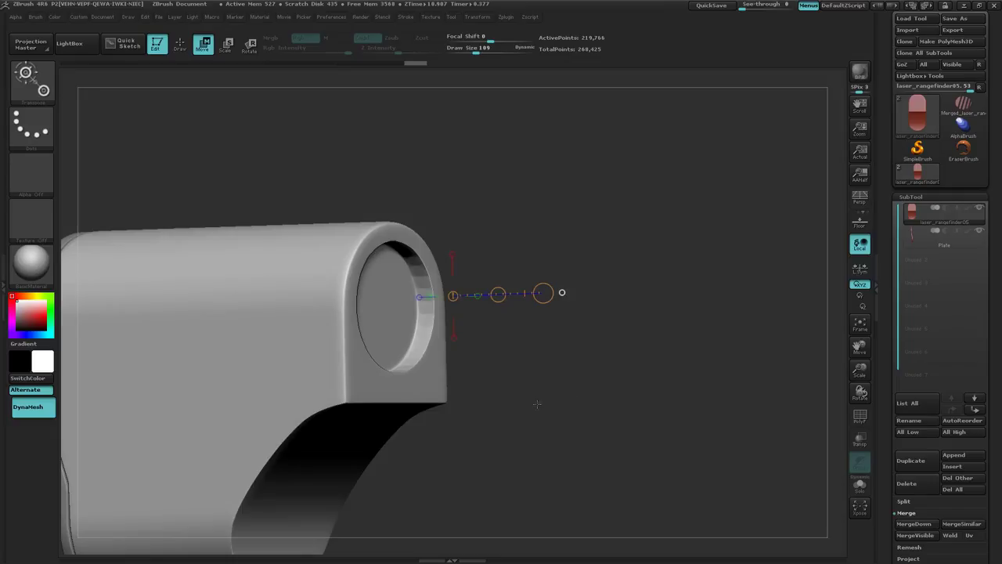
Turn on the polyframe display and isolate the round recess's polygroup using the SelectRect brush
key("space")
key("shift+f")
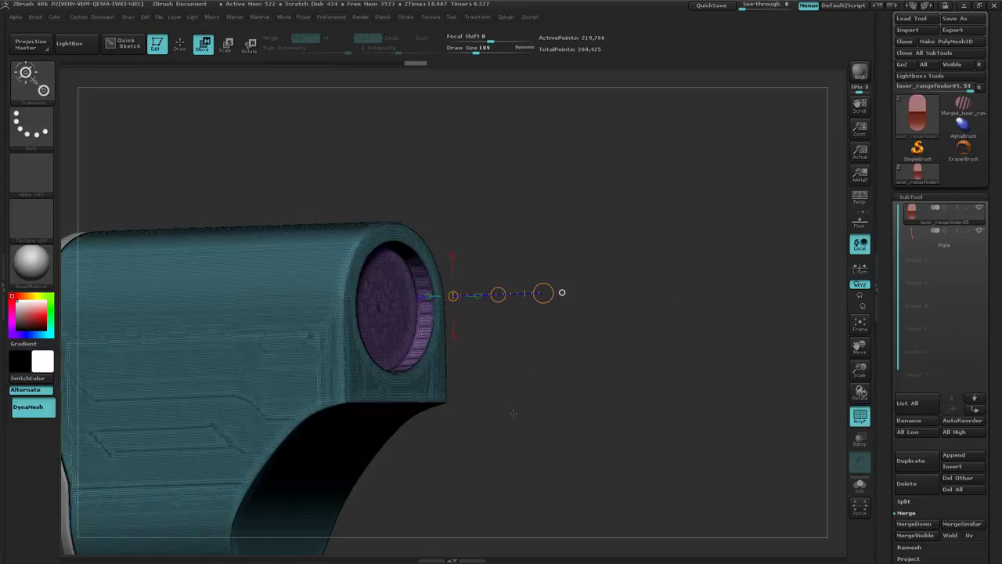
key("ctrl+shift")
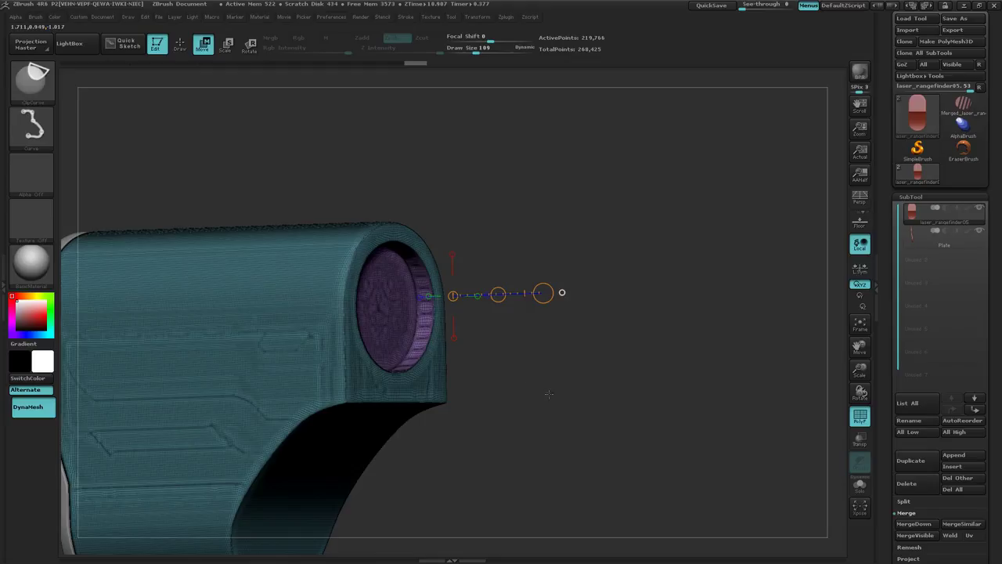
left_click(60, 104, "ctrl+shift")
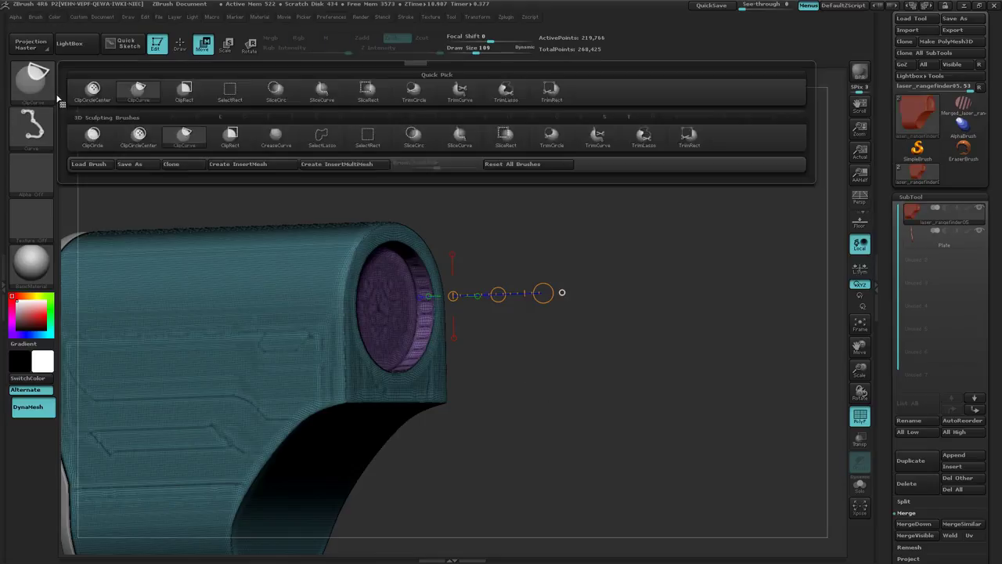
left_click(224, 89)
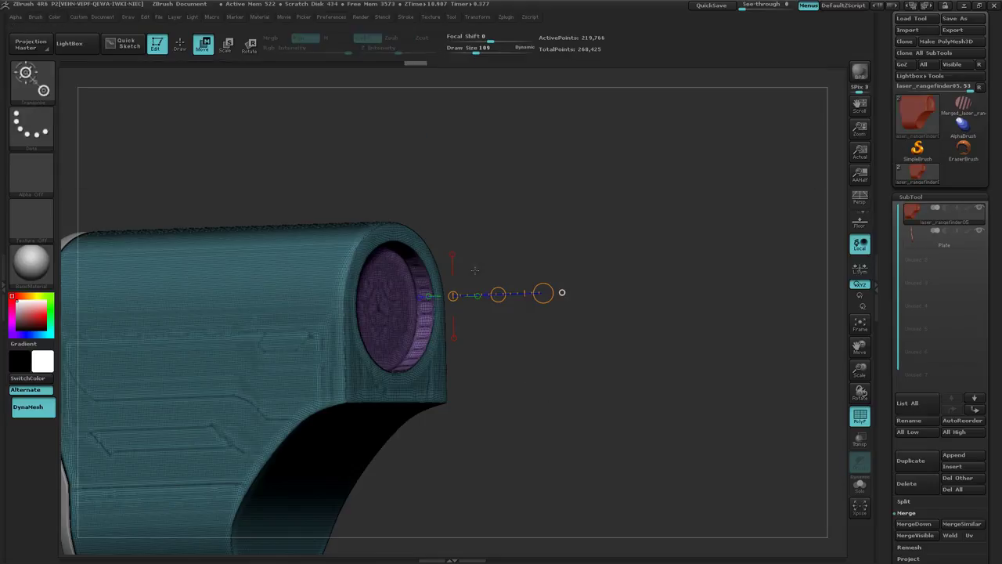
left_click(384, 291, "ctrl")
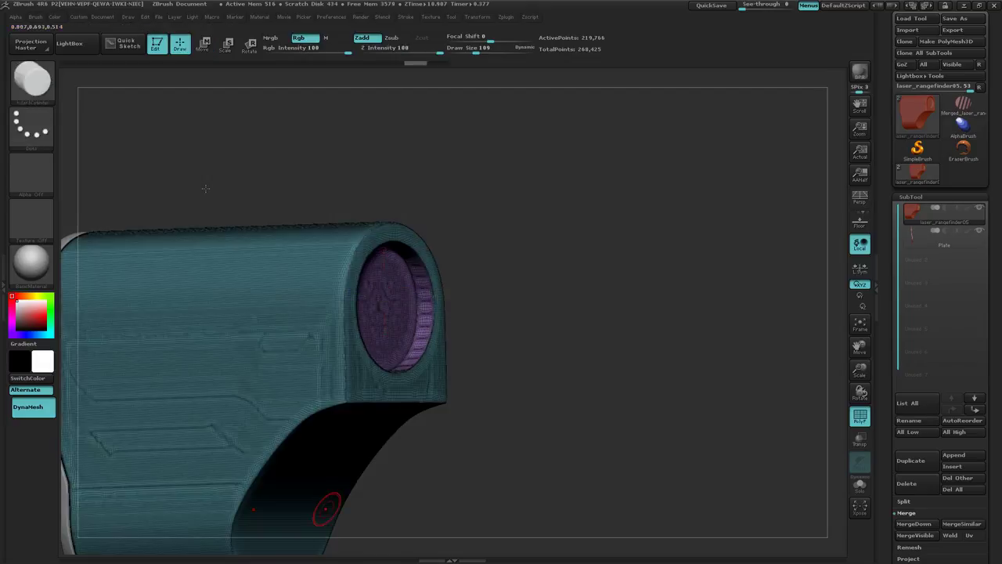
left_click(398, 324, "ctrl+shift")
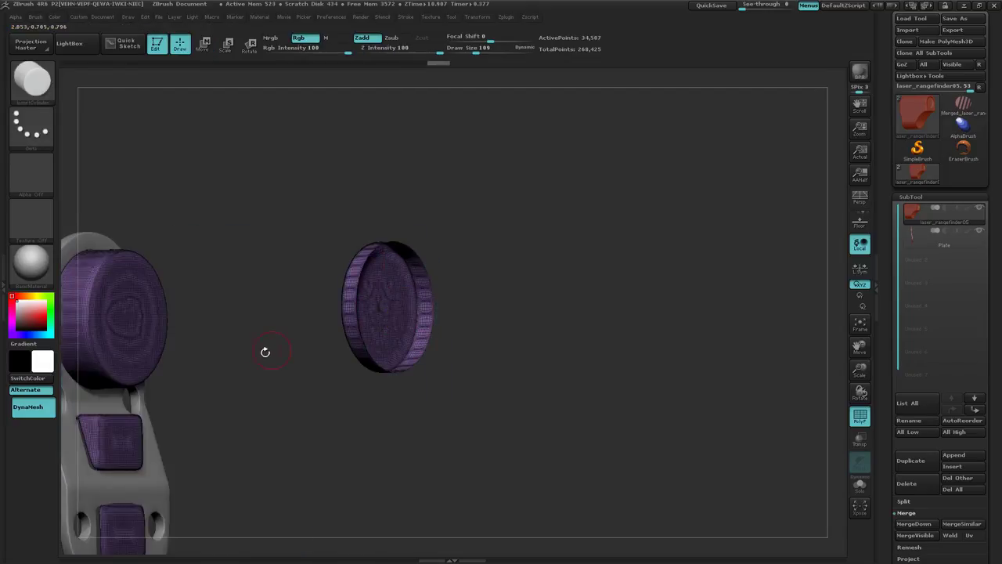
Mask all of the recess except its inner floor, and move the floor deeper into the body
left_click_drag(264, 351, 289, 358)
mouse_move(317, 197)
left_mouse_down("ctrl")
mouse_move(346, 285)
mouse_move(402, 399)
left_mouse_up("ctrl")
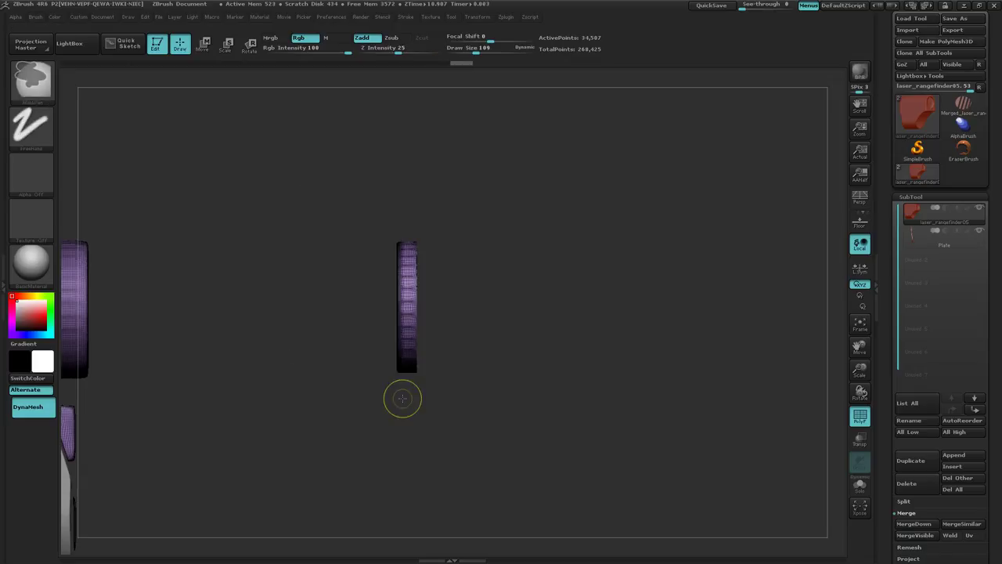
left_click(587, 314, "ctrl")
key("w")
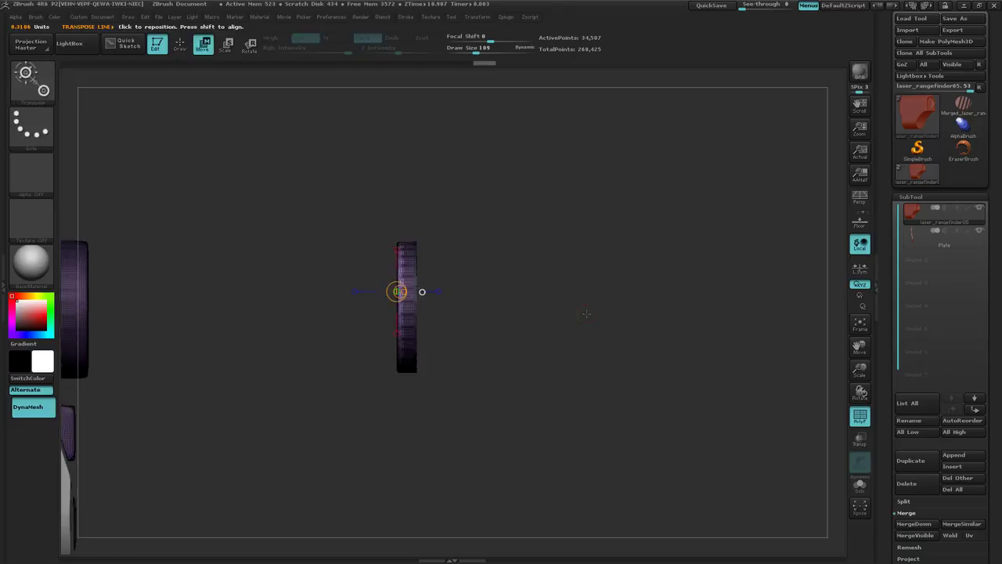
left_click_drag(408, 271, 583, 274)
left_click_drag(495, 272, 474, 273)
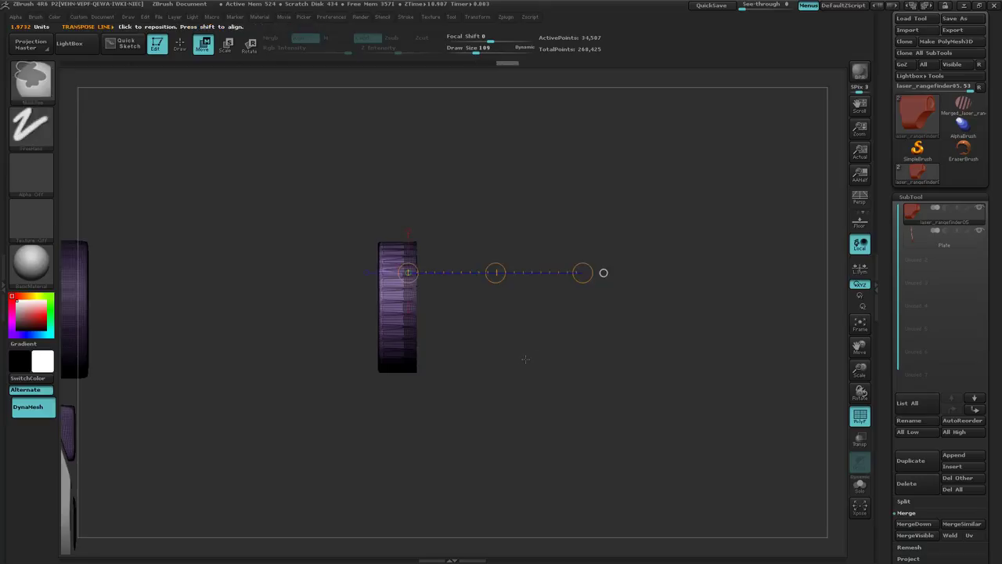
Show the whole body again without the polyframe and remesh the deepened recess with DynaMesh
left_click(596, 361, "ctrl+shift")
left_click_drag(597, 361, 574, 401)
key("shift+f")
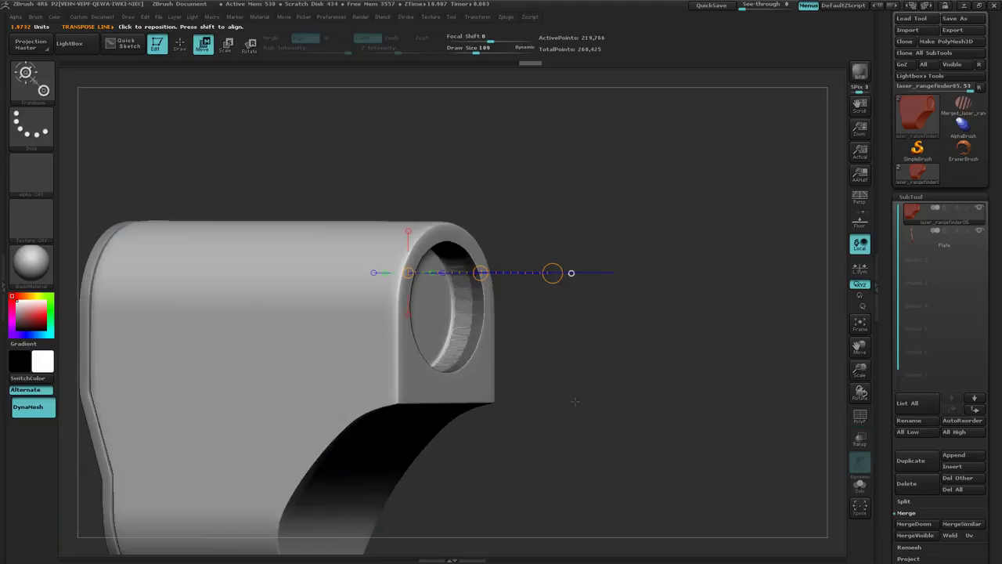
key("ctrl+shift")
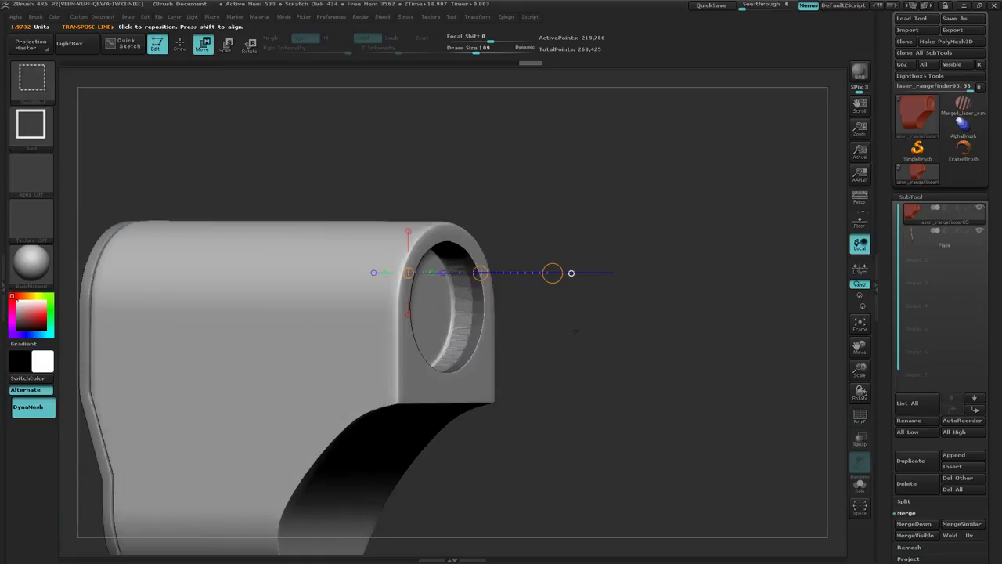
left_click_drag(581, 340, 646, 388, "ctrl+shift")
mouse_move(603, 341)
left_mouse_down("ctrl")
mouse_move(632, 383)
mouse_move(599, 365)
mouse_move(624, 382)
mouse_move(579, 391)
mouse_move(605, 385)
mouse_move(608, 360)
mouse_move(615, 373)
mouse_move(581, 385)
mouse_move(587, 368)
mouse_move(603, 383)
mouse_move(571, 376)
left_mouse_up("ctrl")
Try a mirrored pair of small cylinders at the lower corners of the rear face, and undo them
left_click_drag(574, 379, 502, 380, "shift")
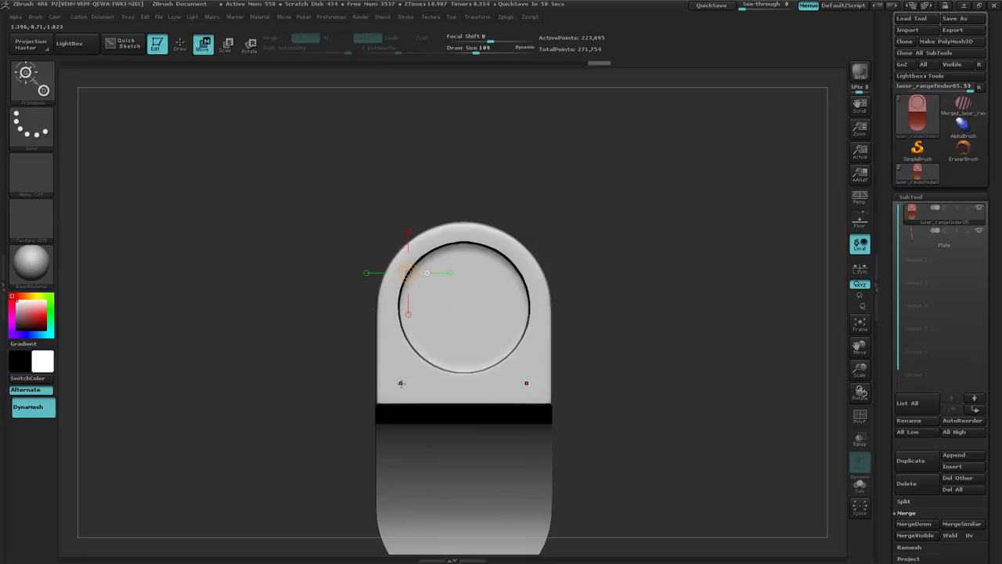
key("q")
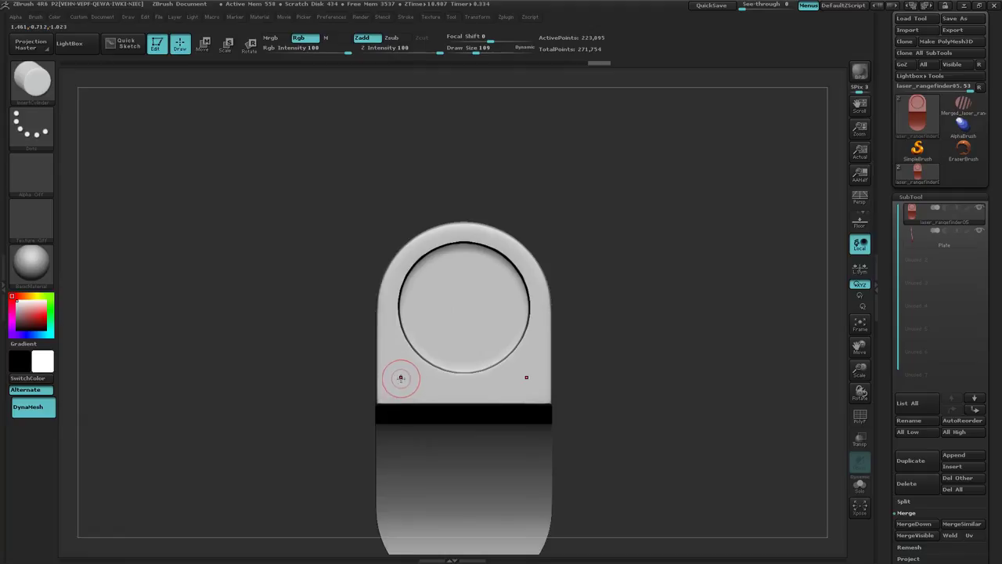
left_click_drag(400, 377, 413, 382)
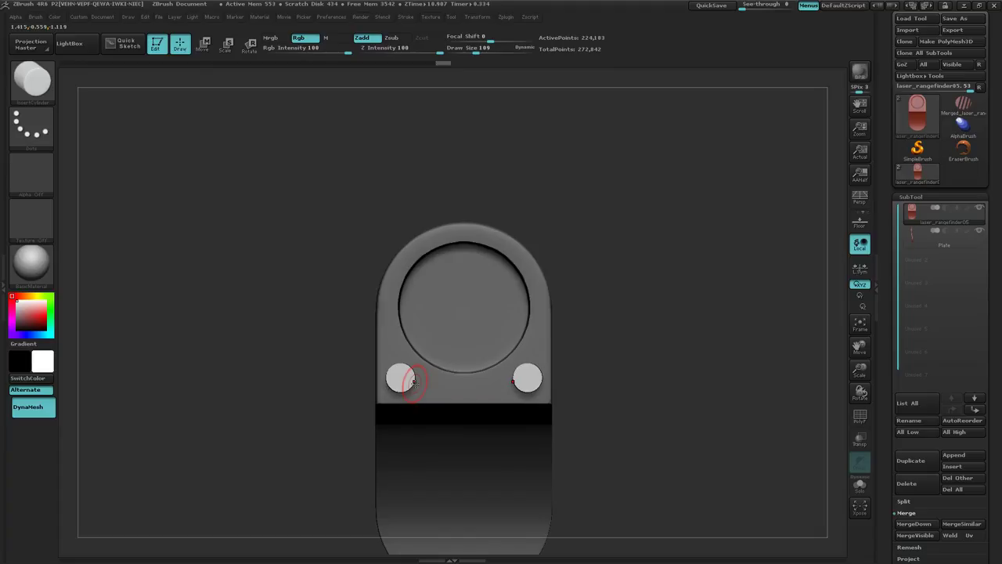
right_click_drag(436, 408, 451, 392)
left_click_drag(452, 391, 444, 396)
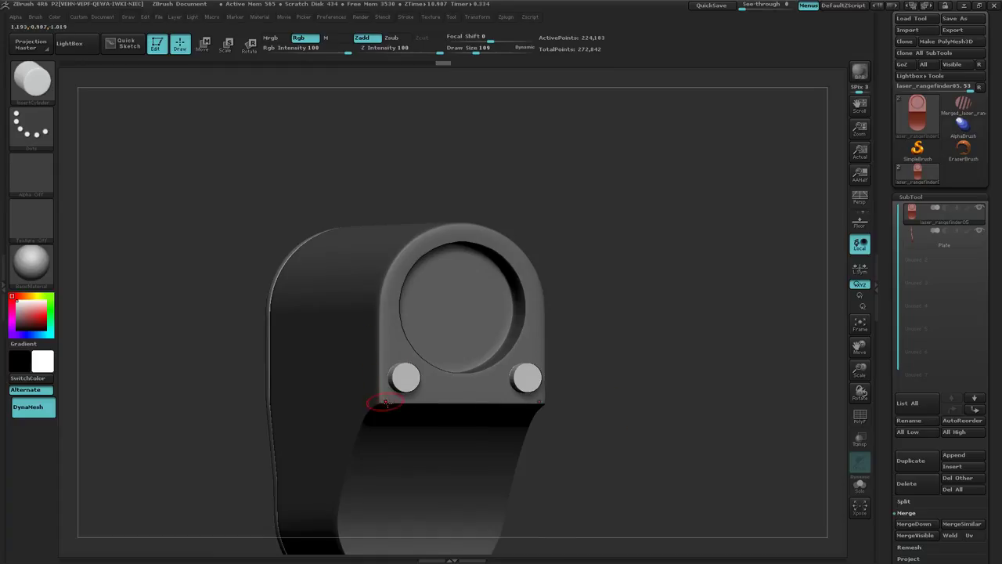
key("b")
key("c")
key("b")
key("ctrl+z")
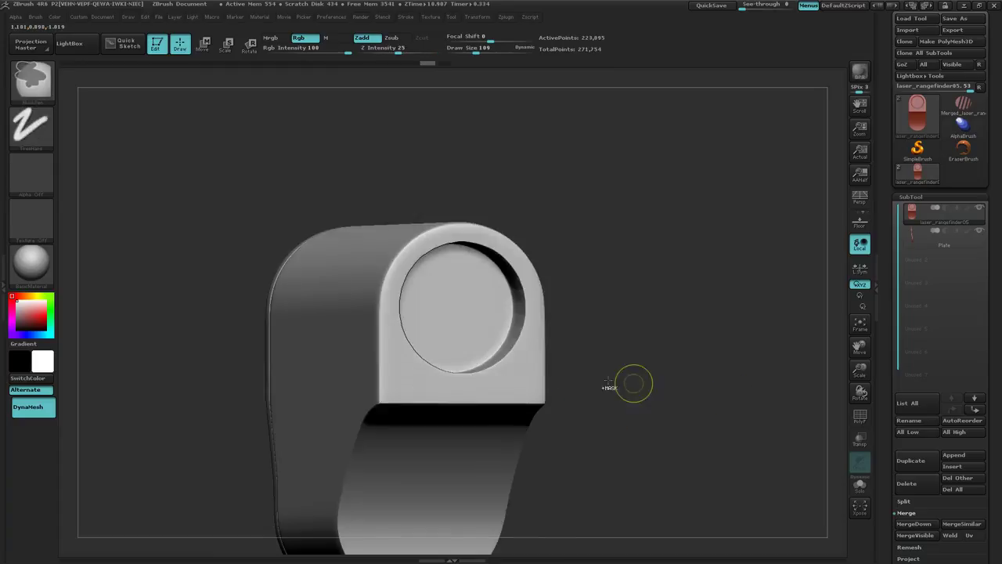
Polish the whole rangefinder body with a small amount of Polish By Features, using its open-circle mode
mouse_move(554, 363)
left_mouse_down()
mouse_move(597, 352)
mouse_move(608, 374)
left_mouse_up()
right_click_drag(486, 431, 447, 417, "ctrl")
left_click_drag(473, 436, 518, 390, "alt")
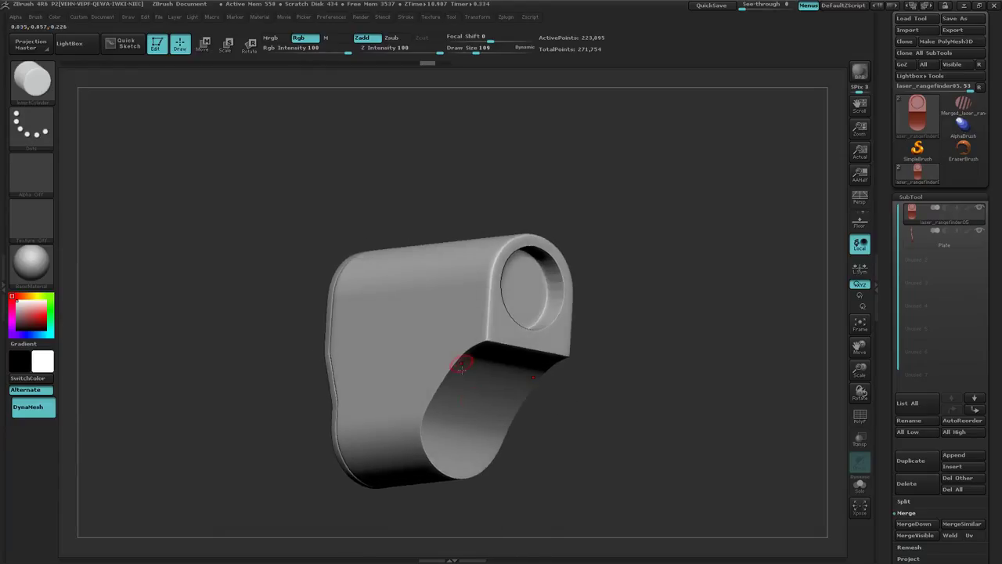
right_click_drag(462, 369, 525, 398, "ctrl")
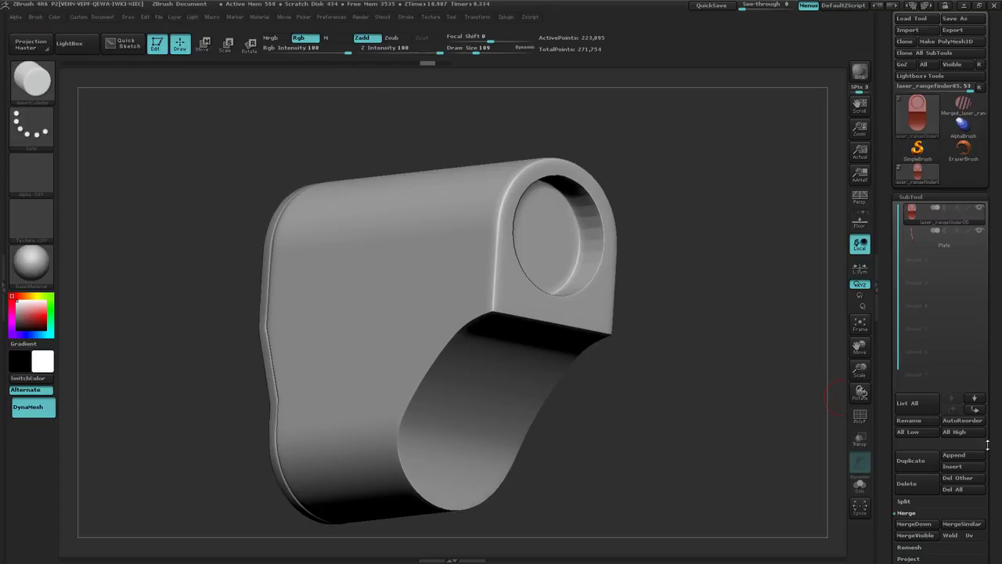
left_click_drag(993, 439, 994, 284)
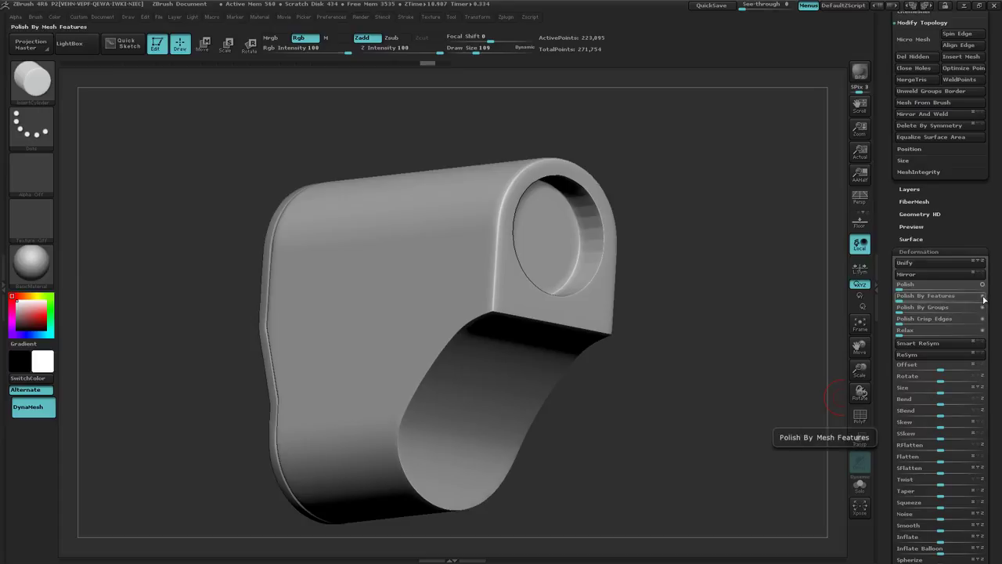
left_click_drag(904, 301, 921, 300)
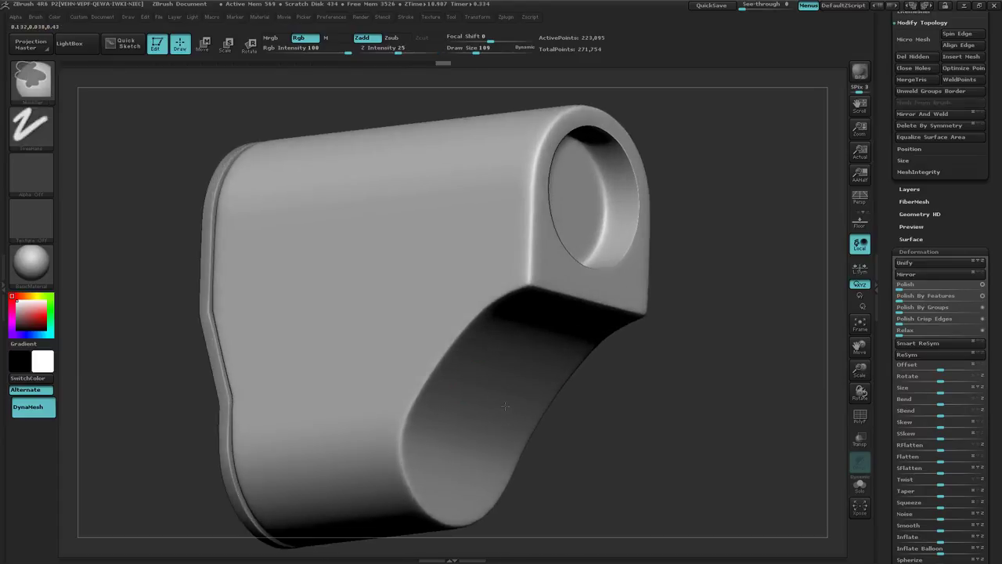
Try smoothing the side edge of the rear cutout with a draw size of 362, and undo the stroke
key("s")
left_click_drag(479, 391, 498, 391)
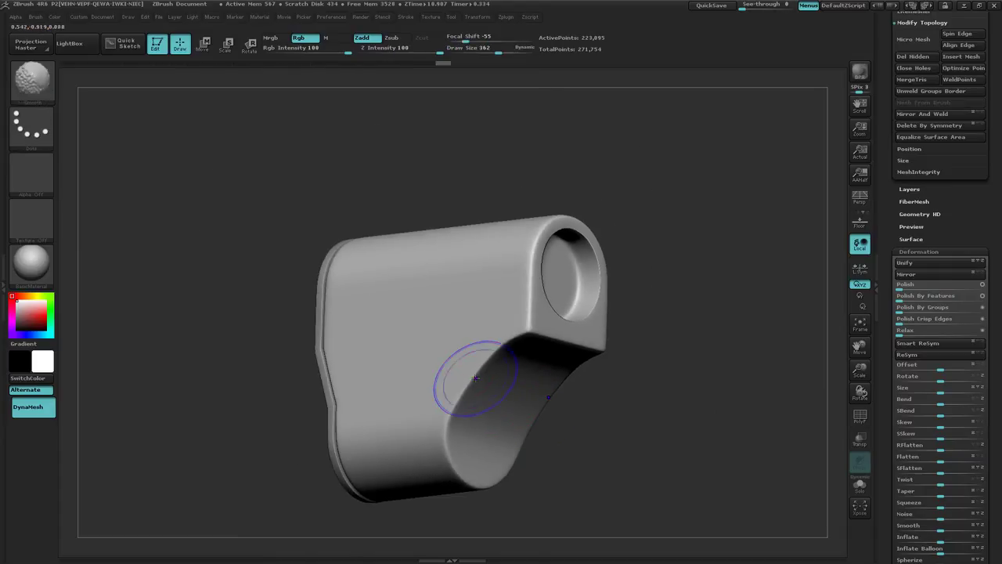
left_click_drag(468, 377, 459, 409, "shift")
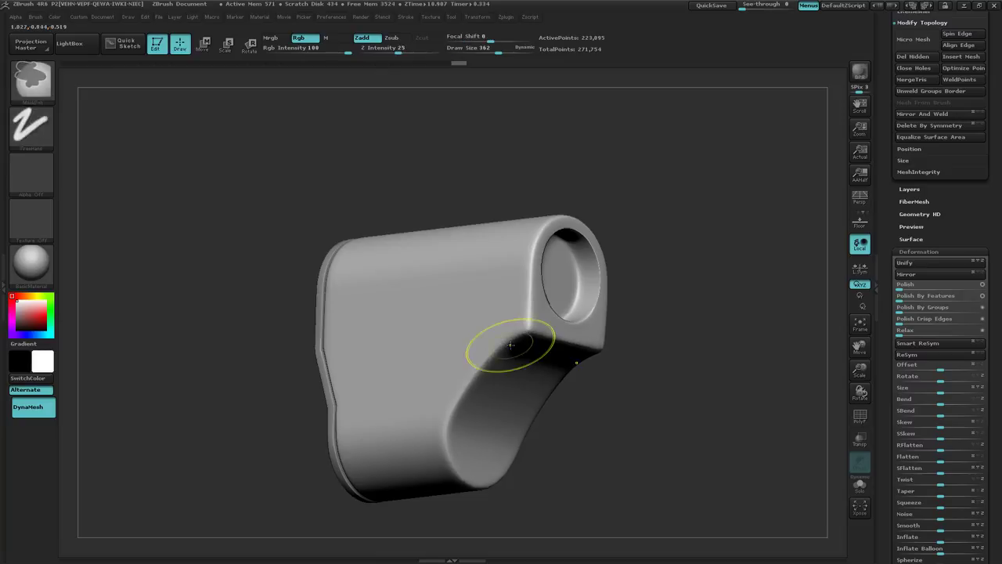
key("ctrl+z")
Smooth the edge between the rear face and the cutout with a draw size of 155, and remesh the body with DynaMesh
right_click_drag(559, 367, 577, 353, "ctrl")
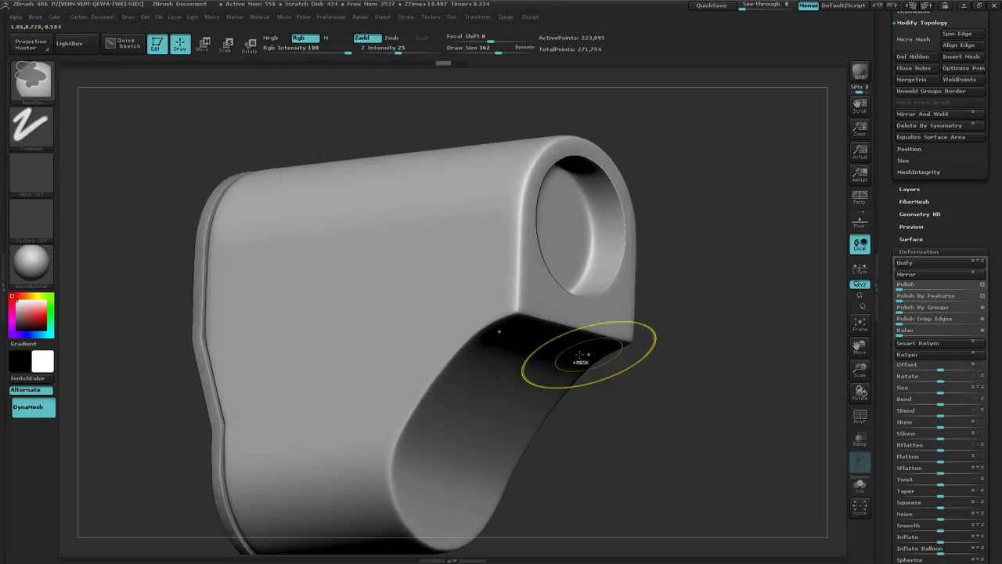
key("shift")
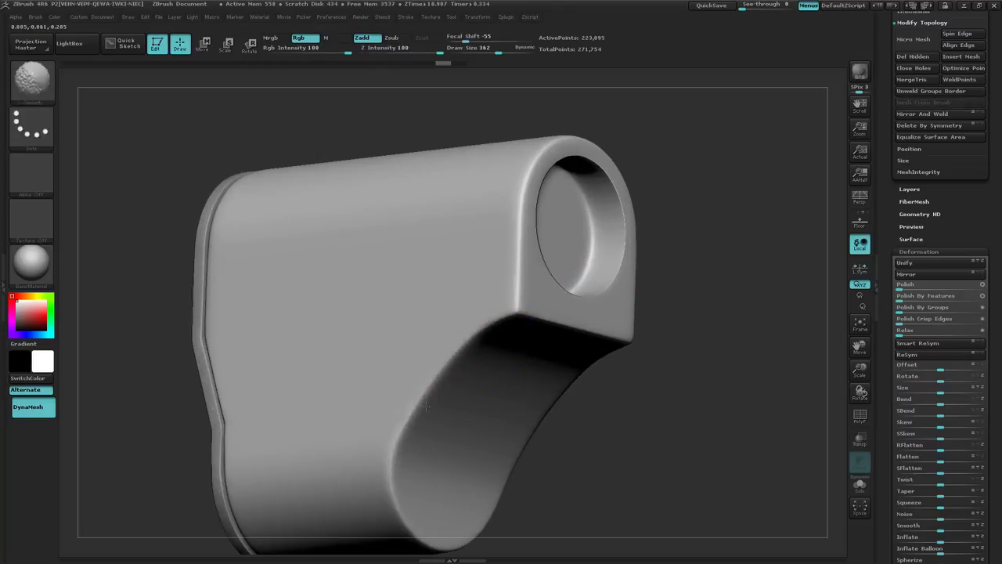
mouse_move(512, 374)
right_mouse_down("ctrl")
mouse_move(539, 373)
mouse_move(525, 388)
mouse_move(501, 313)
right_mouse_up("ctrl")
key("s")
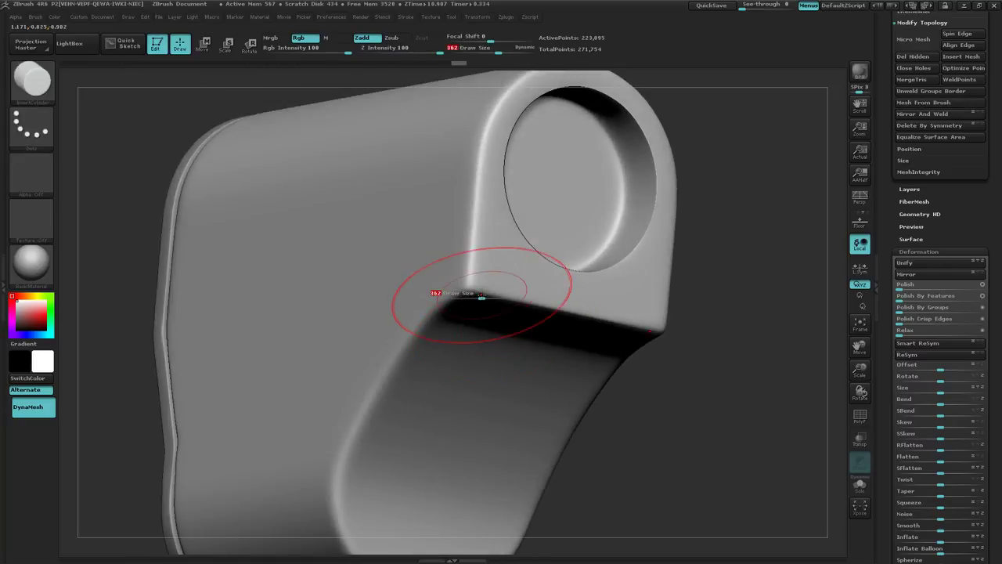
mouse_move(483, 300)
left_mouse_down()
mouse_move(465, 299)
mouse_move(513, 305)
left_mouse_up()
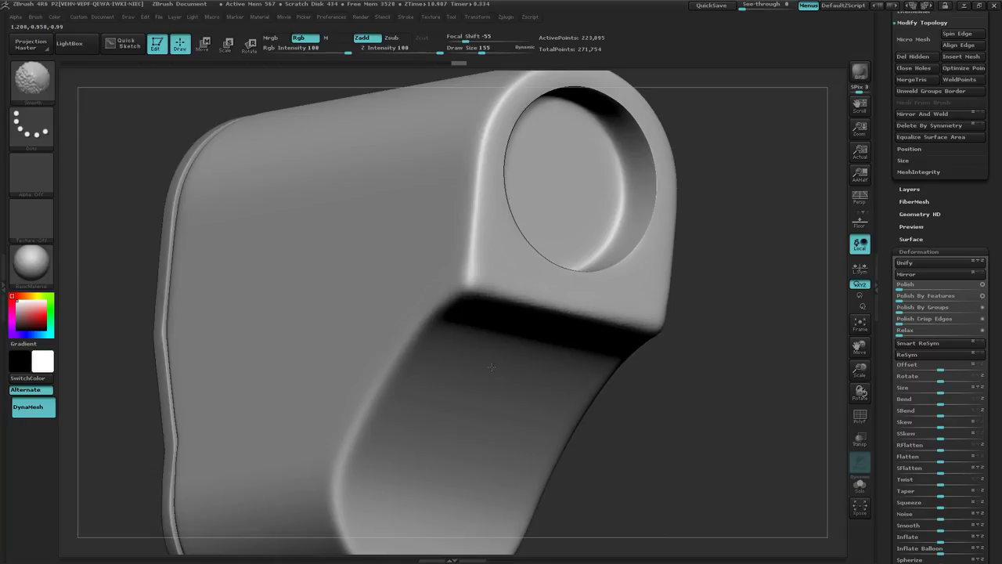
mouse_move(691, 449)
right_mouse_down("ctrl")
mouse_move(646, 437)
mouse_move(611, 385)
right_mouse_up("ctrl")
left_click_drag(610, 385, 657, 429, "ctrl")
Solo the body, turn on the polyframe display and isolate the polygroup of the front and rear recesses
mouse_move(591, 405)
left_mouse_down()
mouse_move(615, 389)
mouse_move(654, 423)
left_mouse_up()
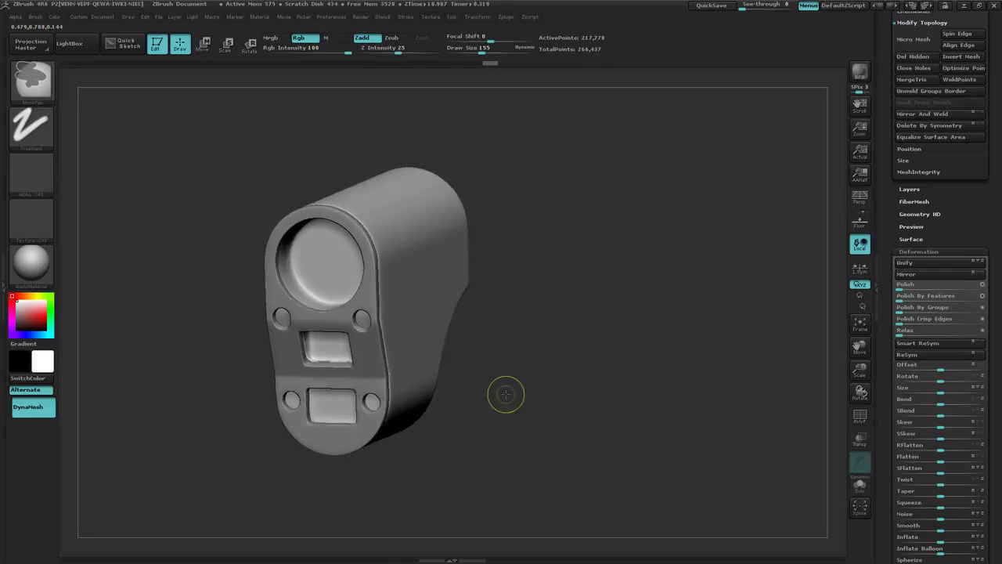
mouse_move(505, 394)
right_mouse_down("ctrl")
mouse_move(621, 380)
mouse_move(606, 380)
right_mouse_up("ctrl")
left_click_drag(448, 417, 518, 404)
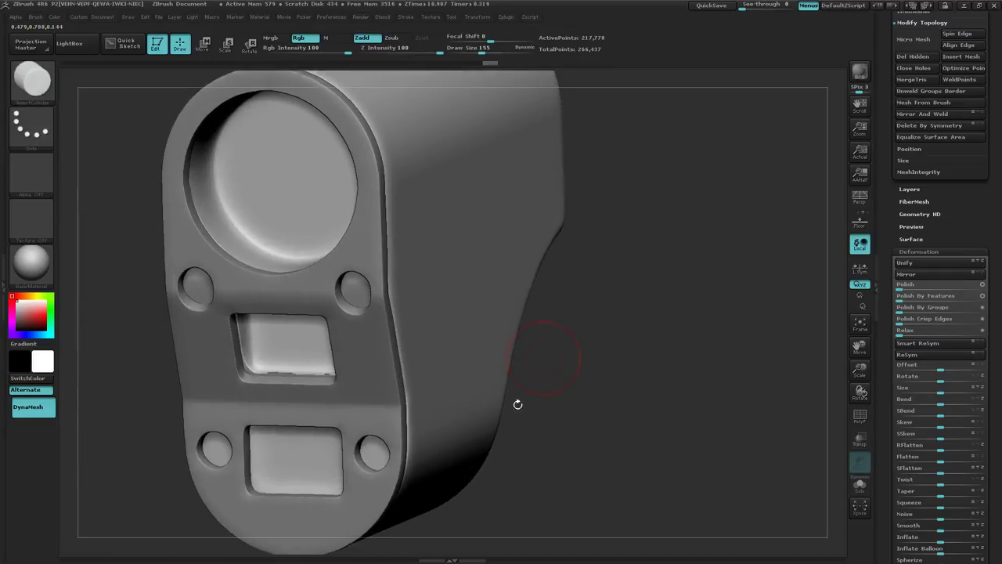
right_click_drag(518, 404, 528, 399)
mouse_move(506, 364)
right_mouse_down("ctrl")
mouse_move(489, 325)
mouse_move(493, 362)
mouse_move(519, 369)
mouse_move(507, 341)
mouse_move(487, 354)
right_mouse_up("ctrl")
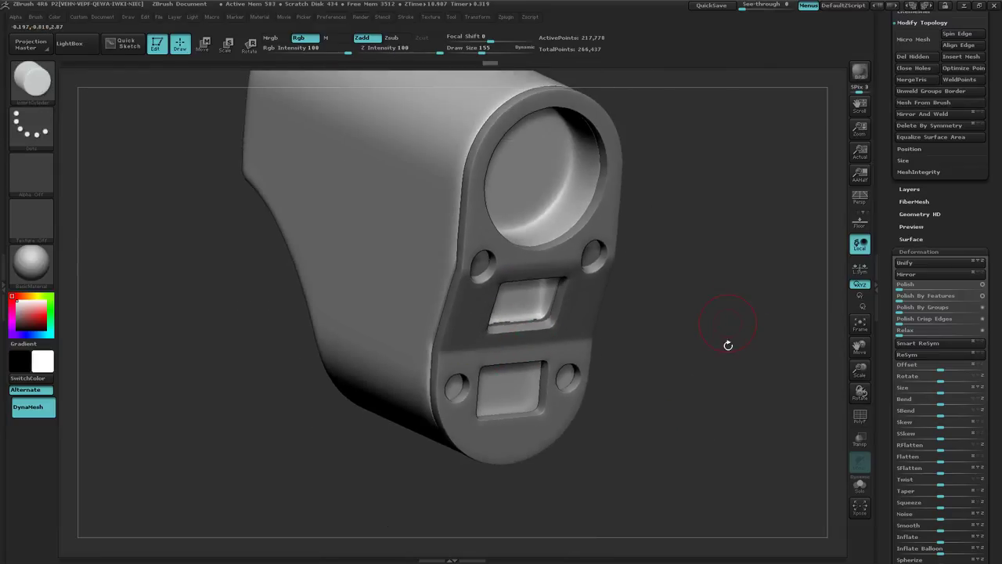
left_click(860, 492)
left_click_drag(642, 391, 707, 400)
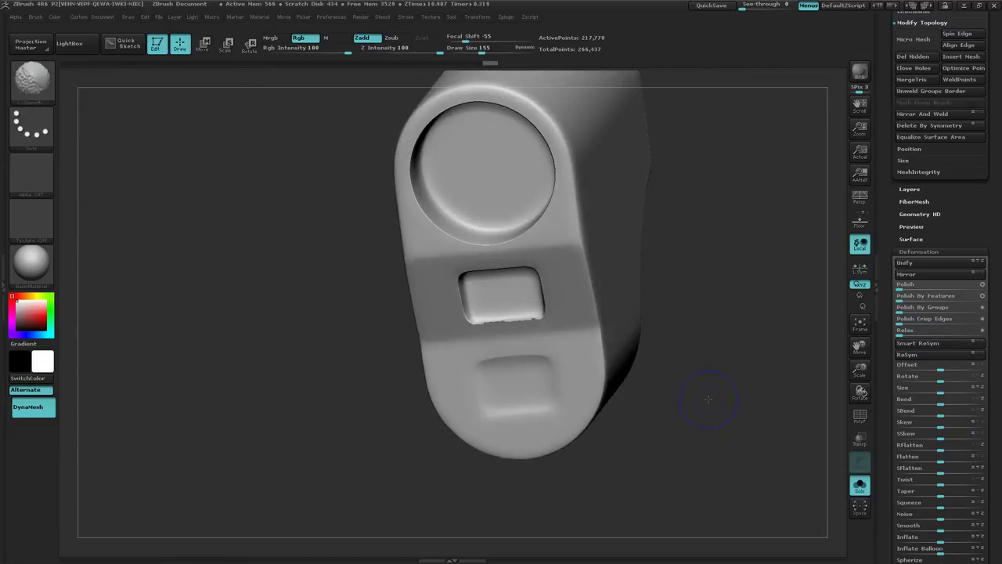
key("shift+f")
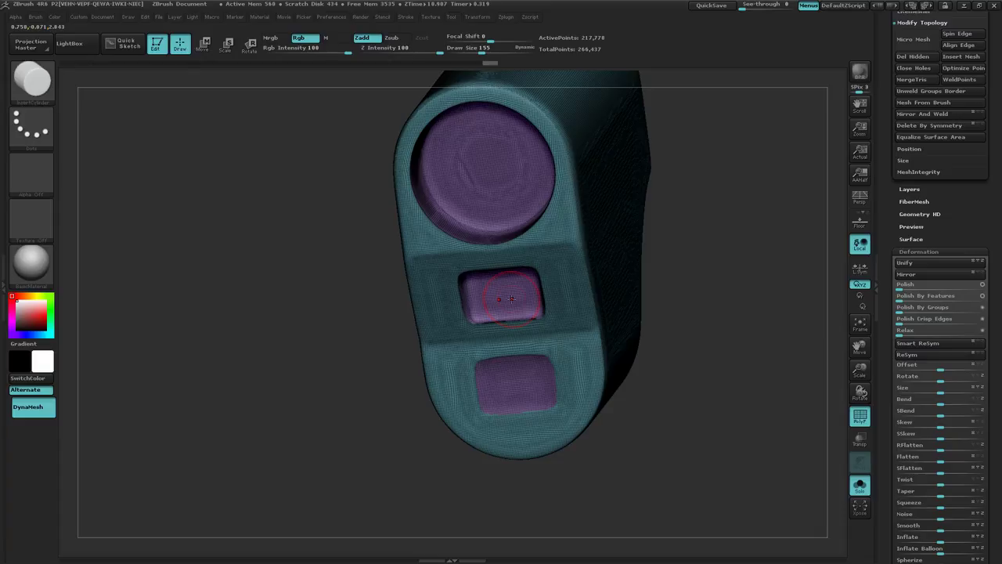
left_click(510, 299, "ctrl+shift")
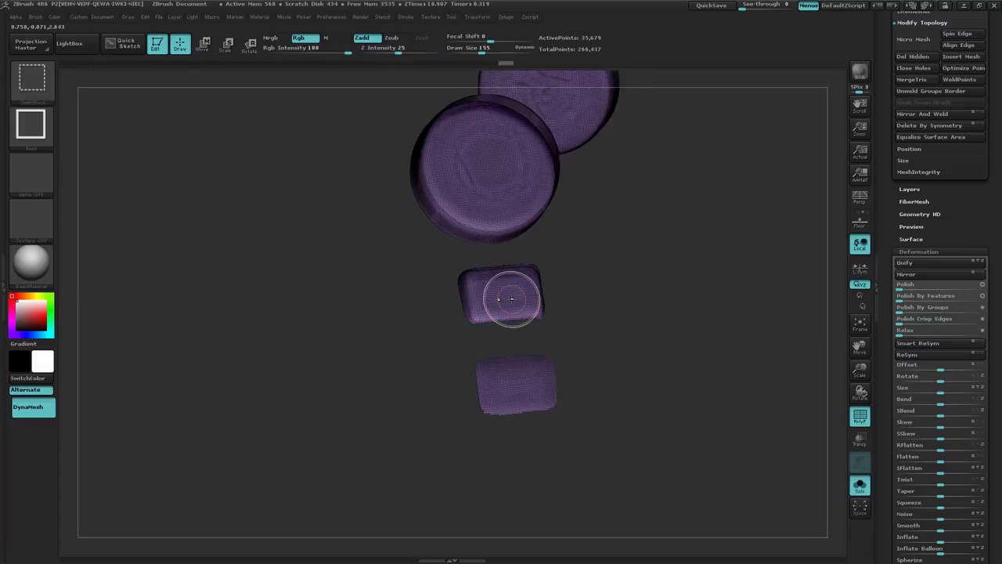
In side view, mask all of the visible recess geometry except the floor of the rectangular recess on the front's slope
mouse_move(595, 336)
left_mouse_down()
mouse_move(649, 347)
mouse_move(627, 347)
mouse_move(619, 360)
left_mouse_up()
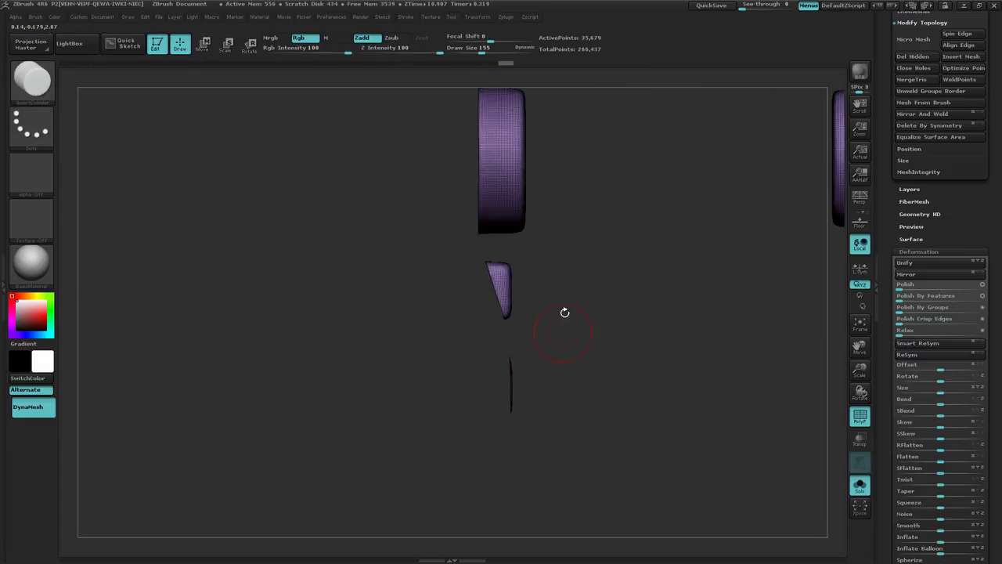
right_click_drag(572, 273, 706, 243, "ctrl")
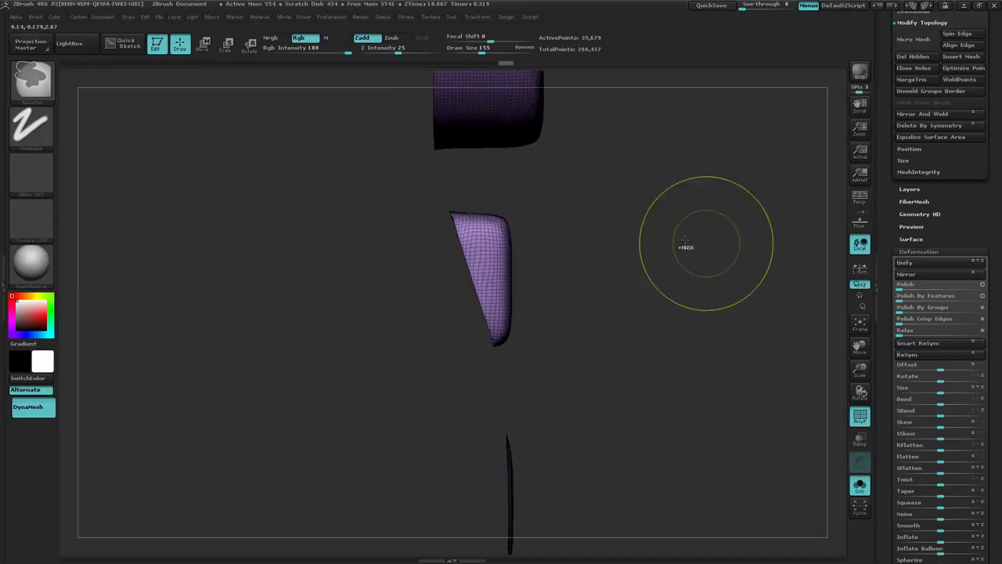
left_click_drag(602, 175, 500, 373, "ctrl")
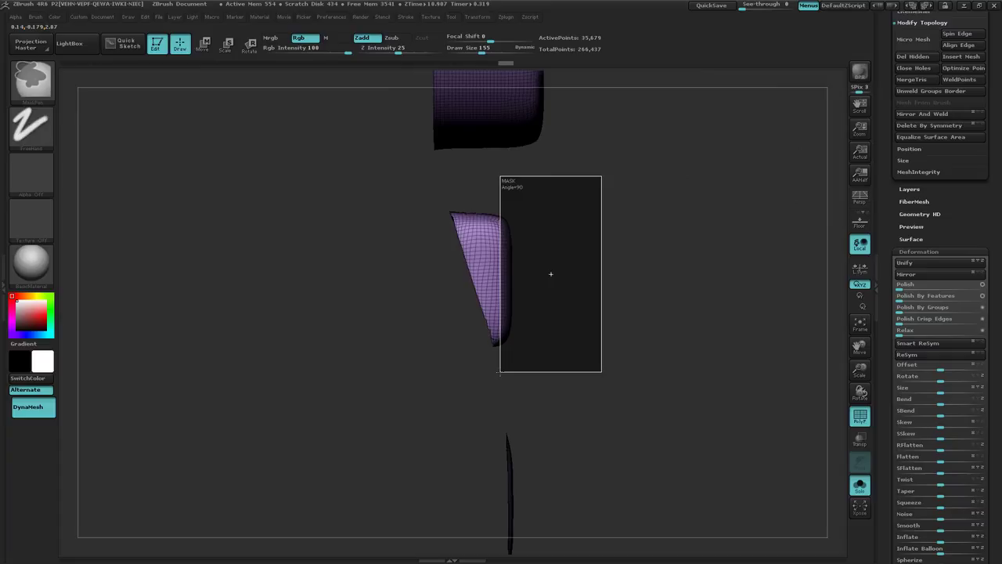
left_click_drag(500, 373, 501, 373, "ctrl")
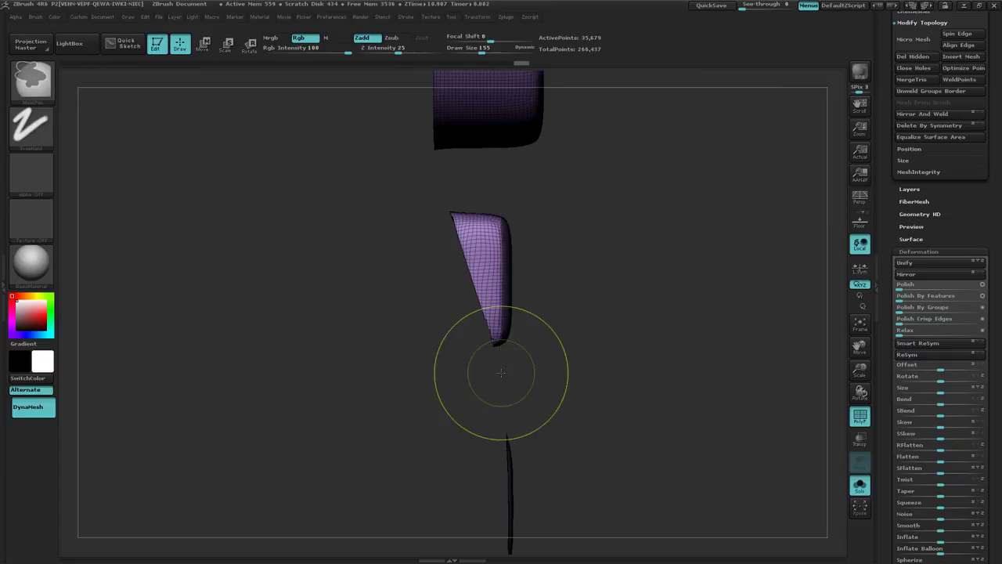
left_click(632, 361, "ctrl")
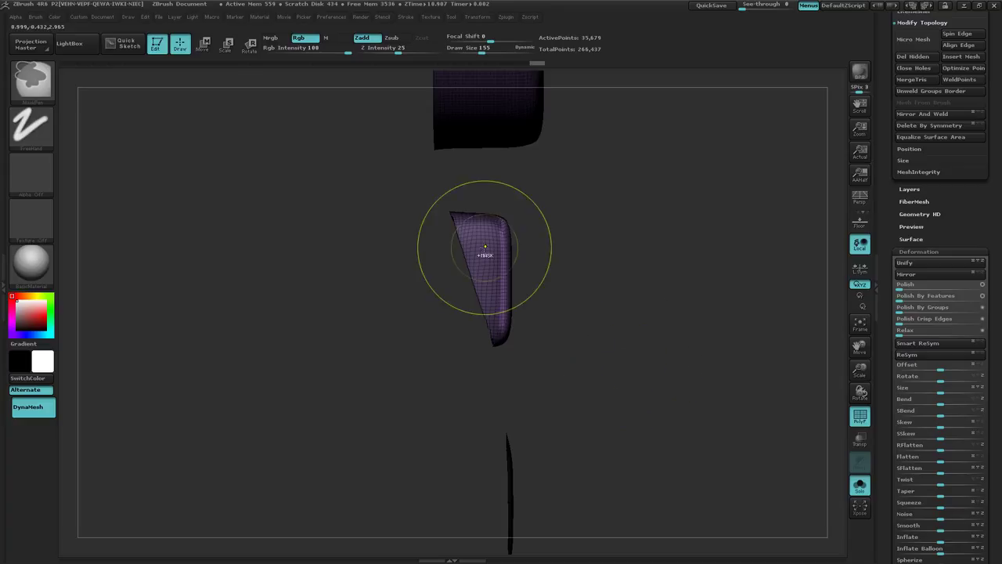
Move the floor of the sloped rectangular recess straight back, deeper into the body, with a horizontal transpose line
key("w")
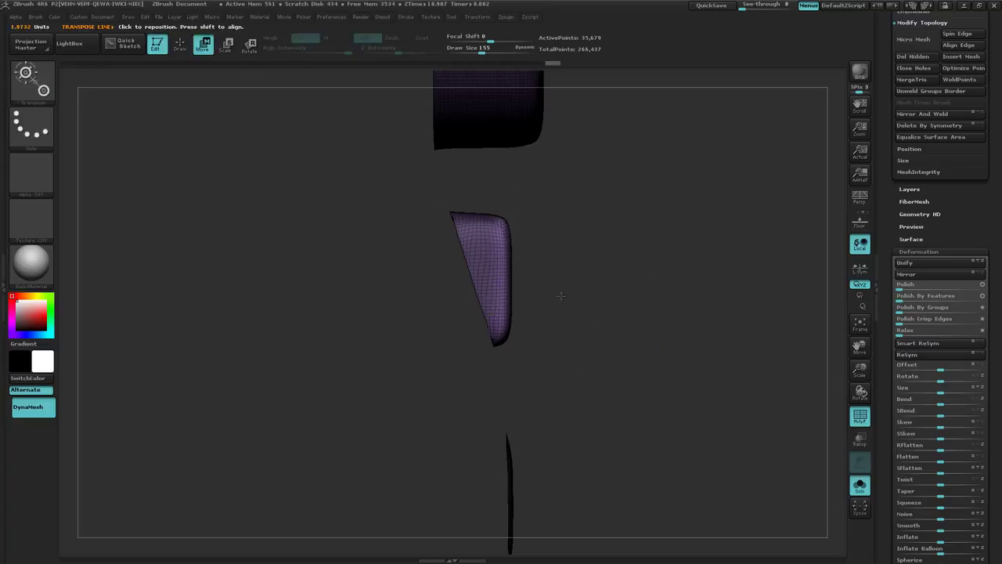
left_click_drag(504, 282, 756, 279)
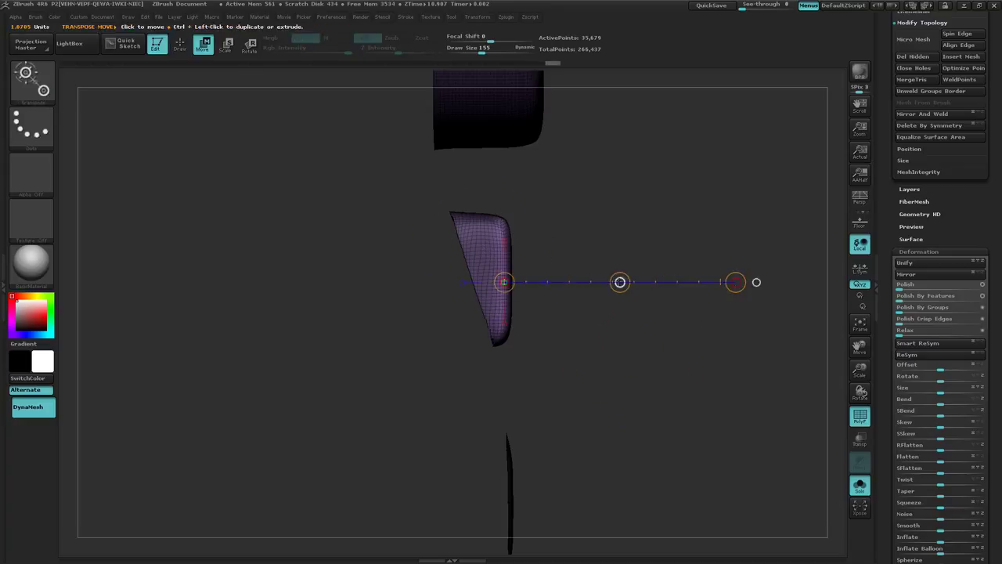
left_click_drag(622, 280, 662, 282)
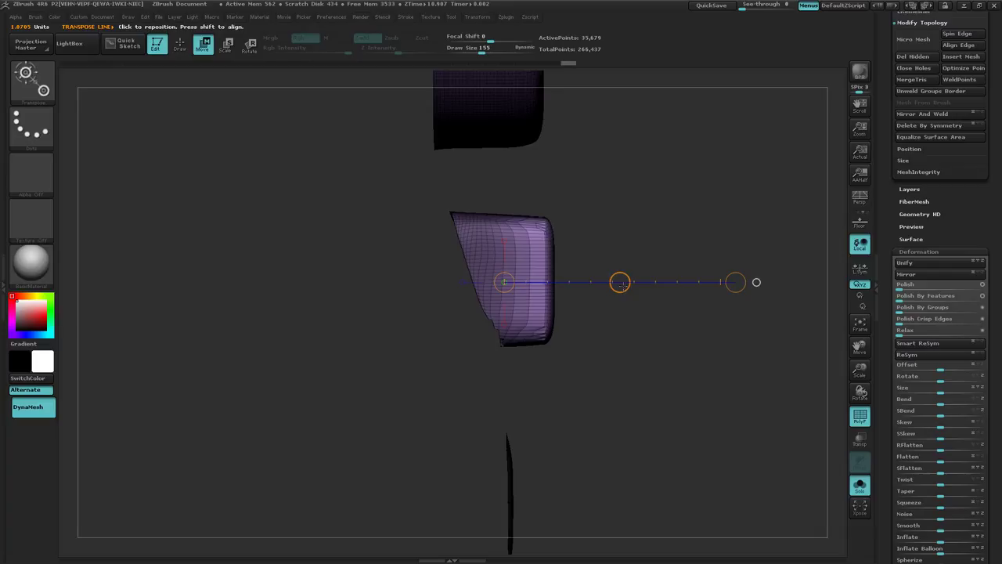
left_click_drag(620, 283, 626, 281)
Try isolating the lower rectangular recess's floor with a rectangular mask and moving it deeper, and undo the move
mouse_move(656, 422)
right_mouse_down("ctrl")
mouse_move(607, 412)
mouse_move(707, 358)
right_mouse_up("ctrl")
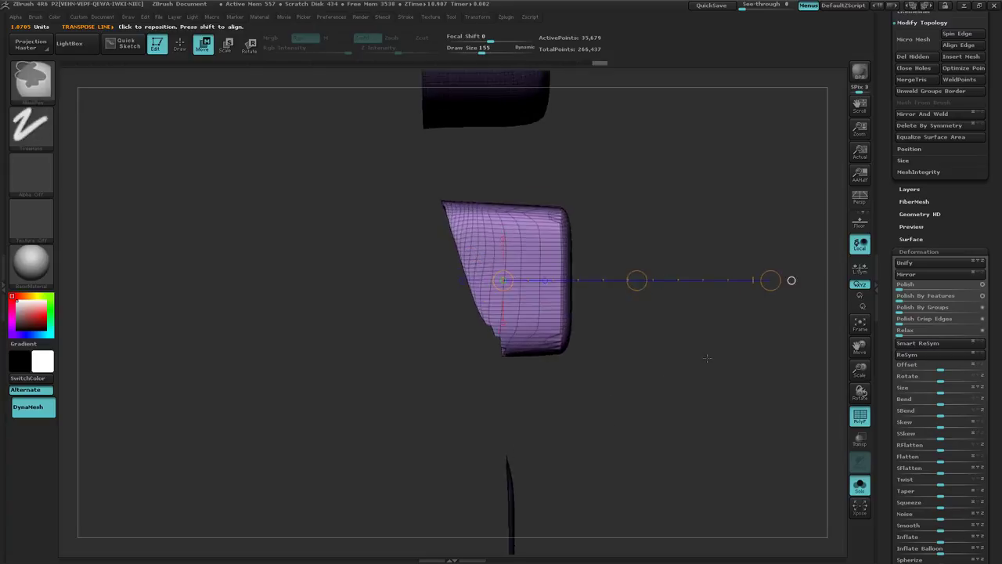
right_click_drag(615, 443, 585, 278, "alt")
right_click_drag(552, 349, 586, 335, "ctrl")
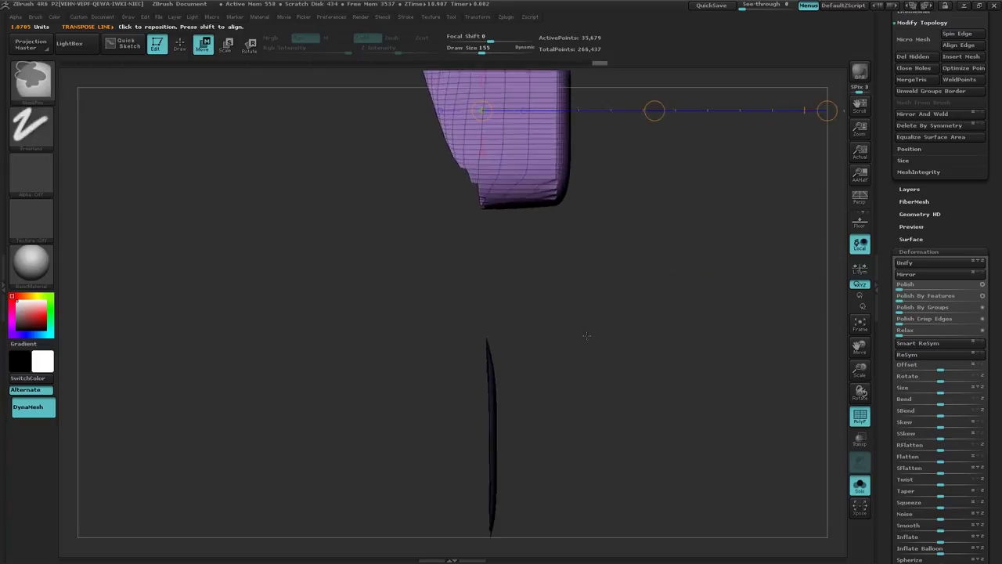
left_click_drag(587, 335, 575, 275)
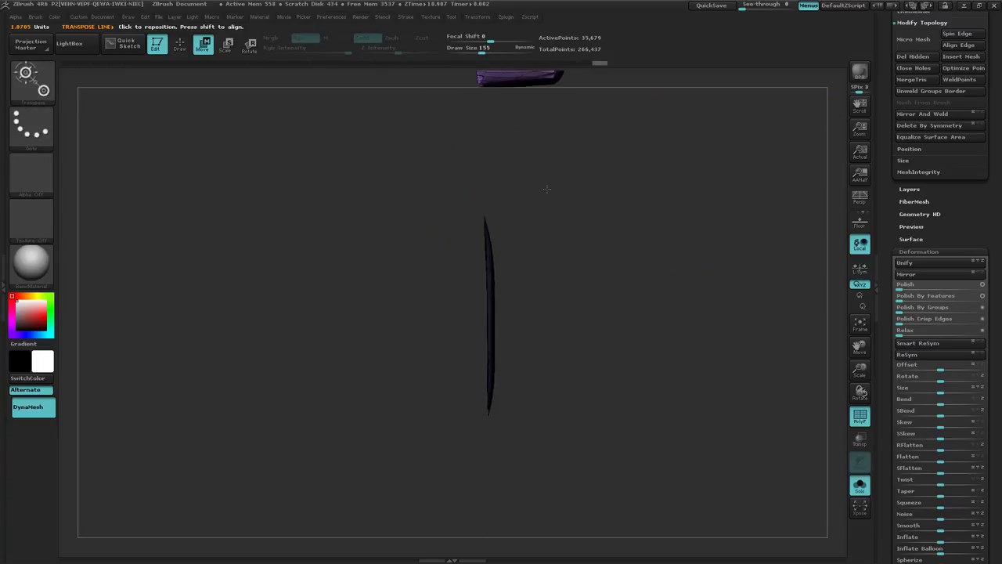
left_click_drag(636, 189, 490, 438, "ctrl")
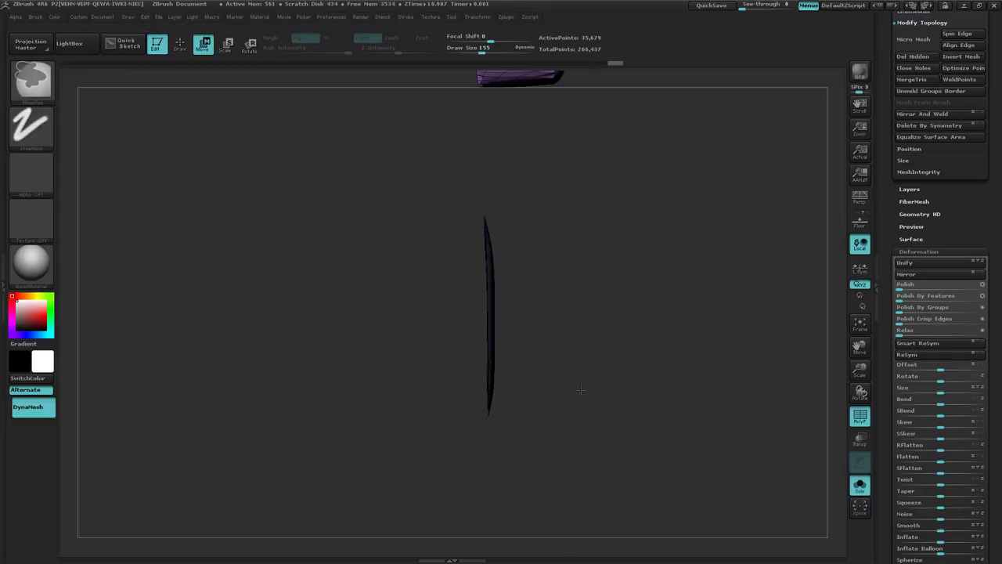
left_click(588, 443, "ctrl")
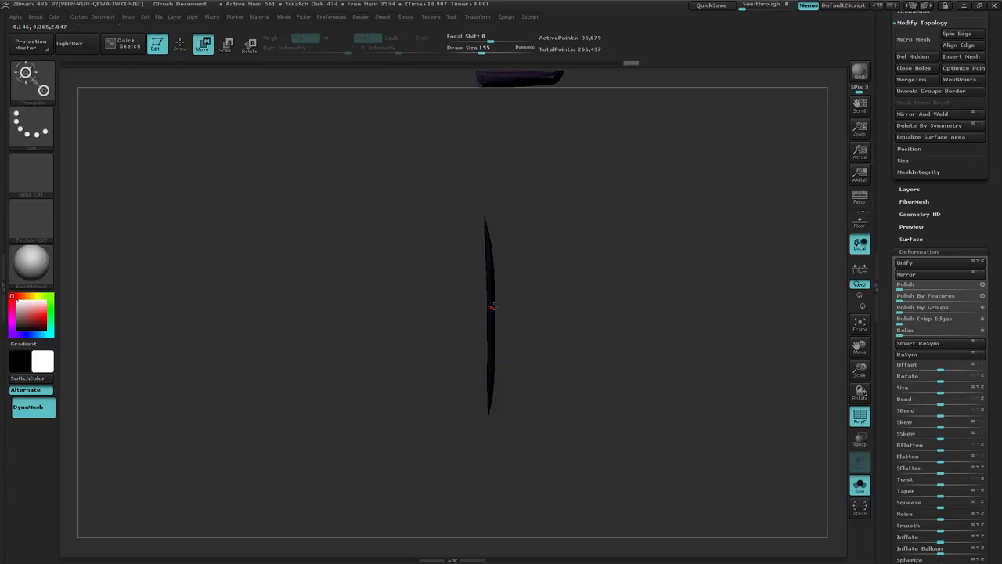
left_click_drag(492, 306, 686, 306)
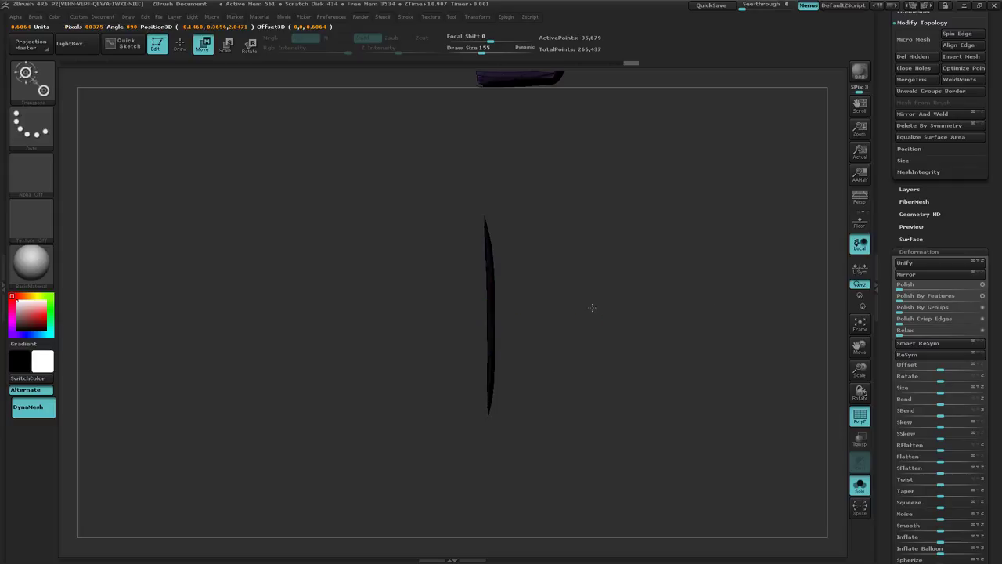
left_click_drag(591, 307, 640, 307)
key("ctrl+z")
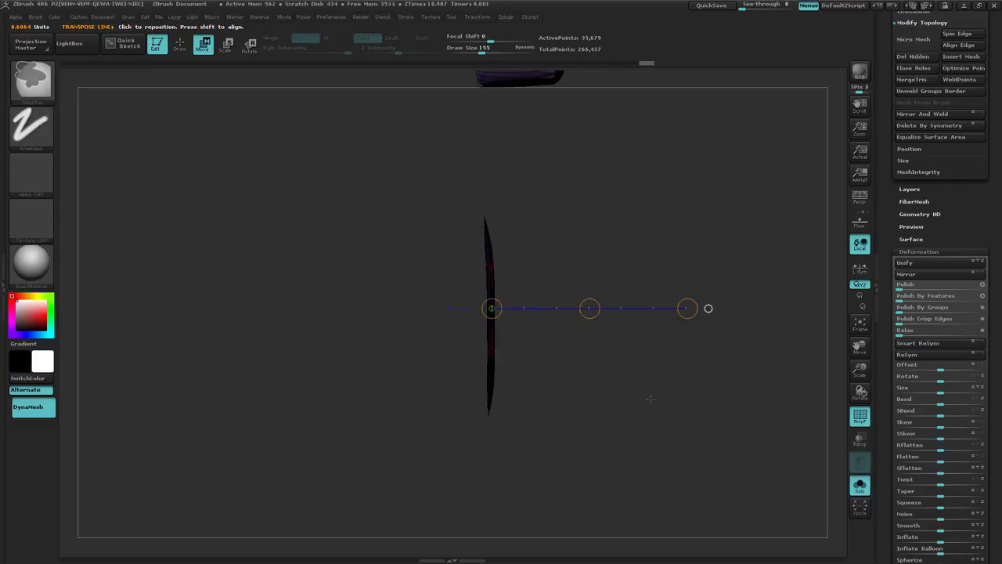
In side view, mask the lower rectangular recess along a near-vertical line with the MaskCurve brush, leaving its floor unmasked
mouse_move(578, 407)
right_mouse_down("ctrl")
mouse_move(626, 407)
mouse_move(593, 407)
right_mouse_up("ctrl")
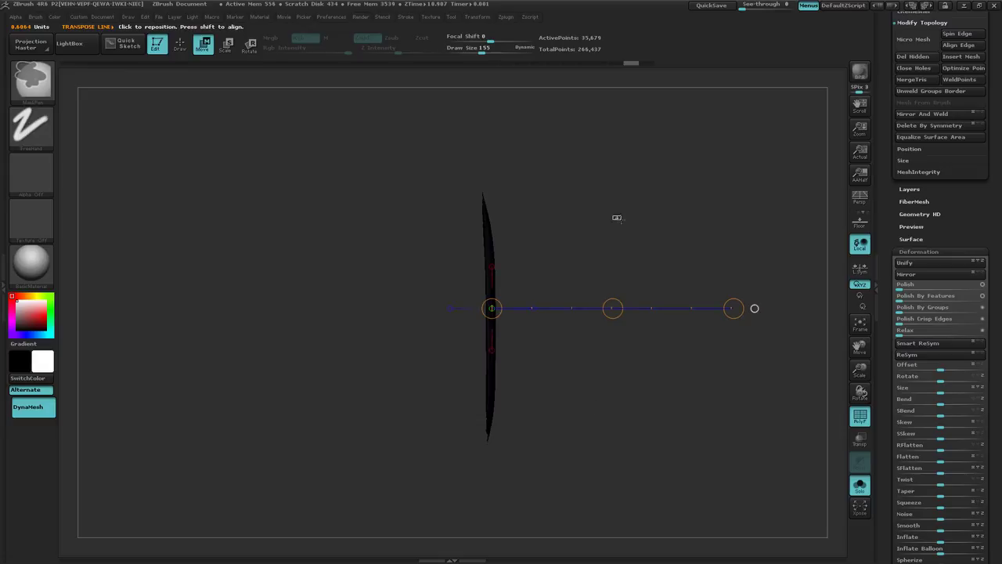
left_click(50, 92)
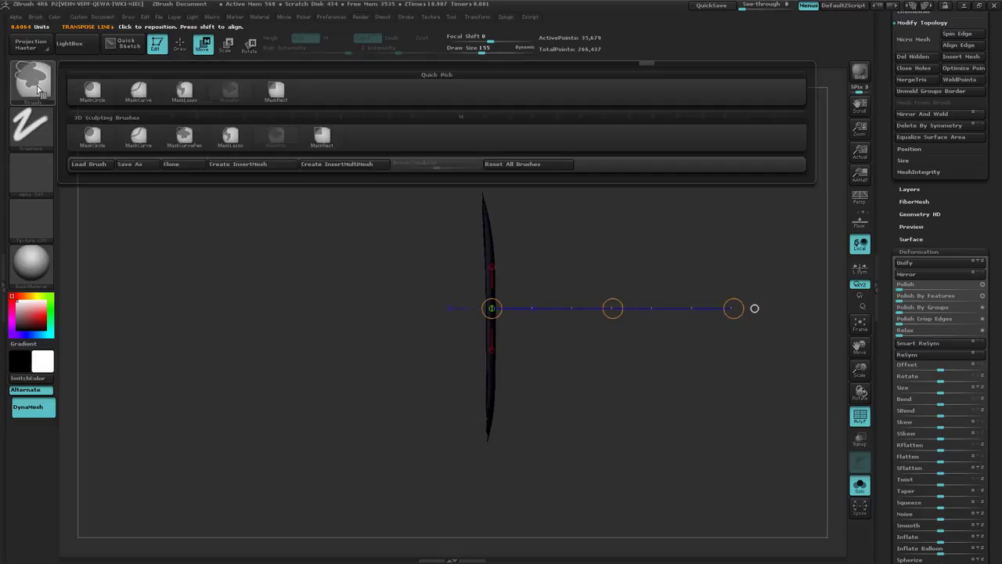
left_click(139, 138)
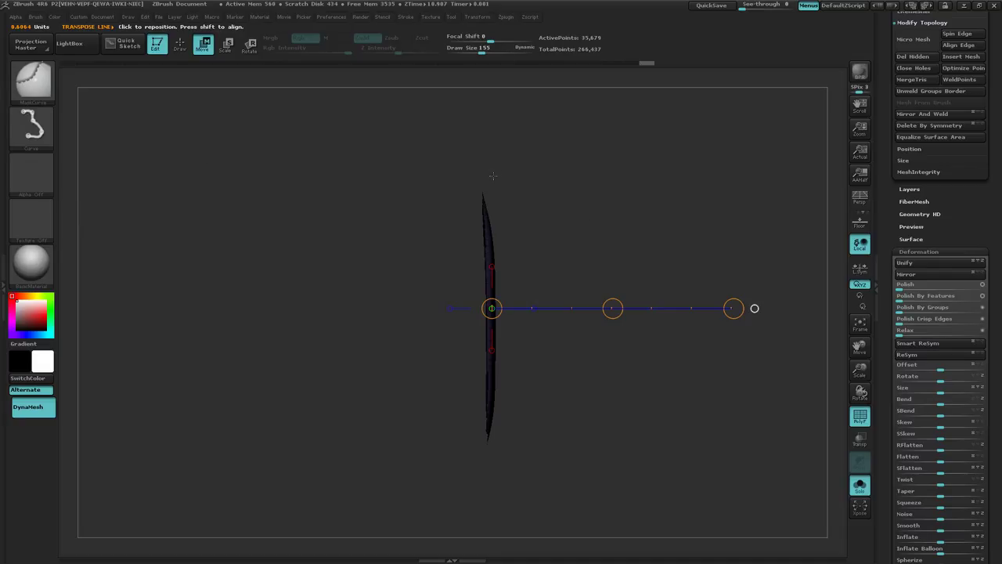
left_click_drag(493, 175, 487, 207)
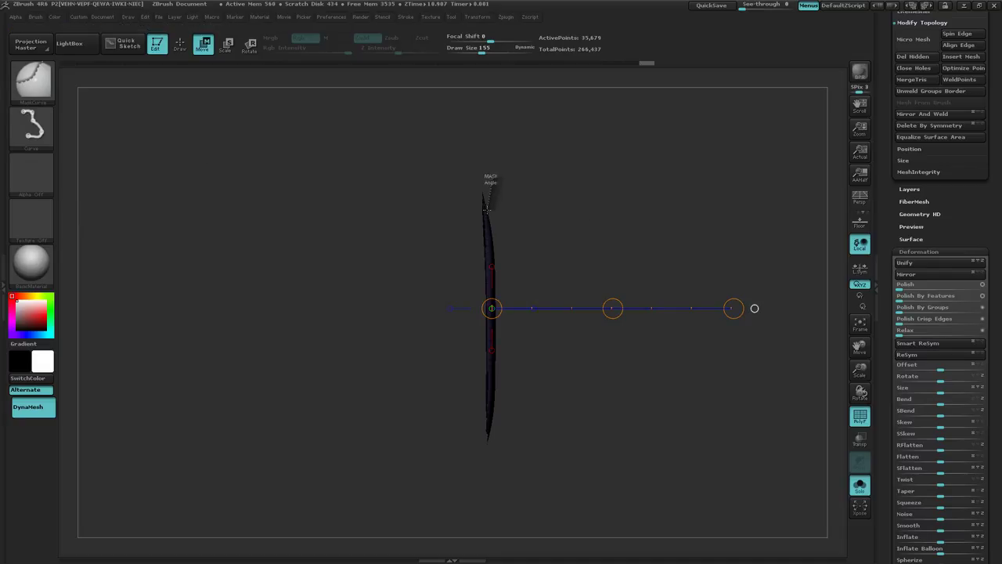
left_click_drag(488, 212, 491, 456)
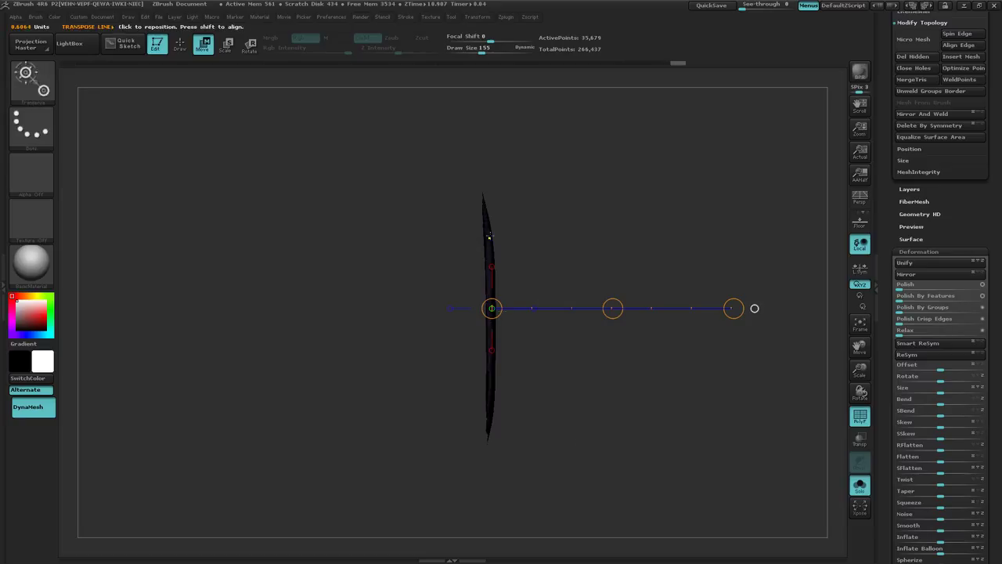
Move the lower rectangular recess's floor slightly deeper, straight back into the body, with the horizontal transpose line
left_click_drag(612, 307, 708, 321)
key("ctrl+z")
right_click_drag(715, 396, 559, 333, "ctrl")
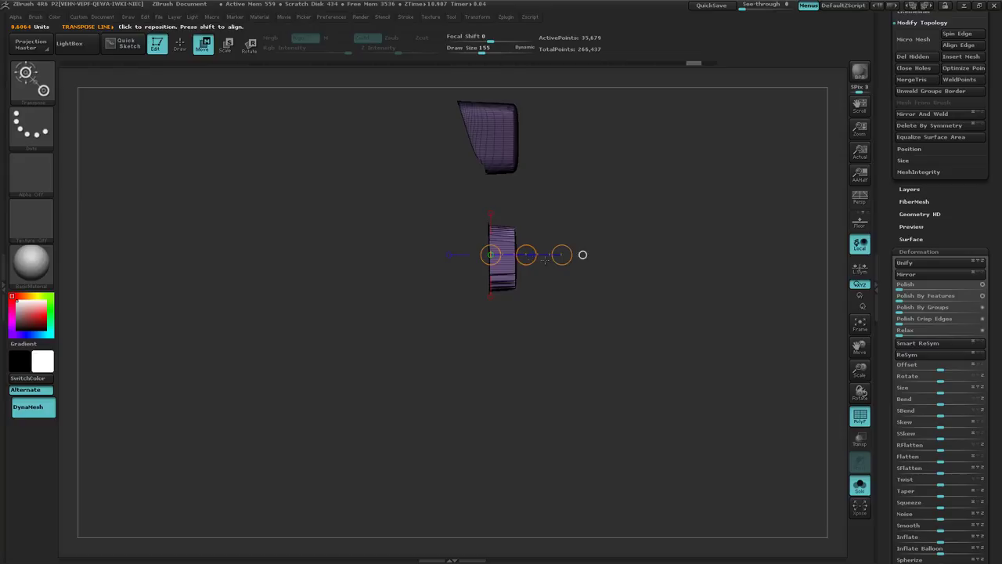
left_click_drag(526, 255, 528, 255)
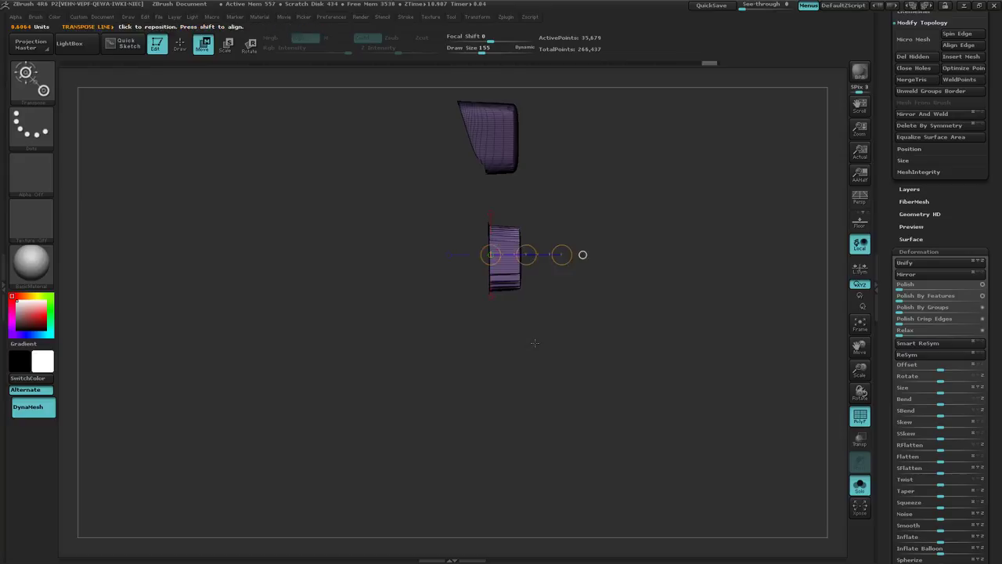
right_click_drag(509, 340, 568, 346)
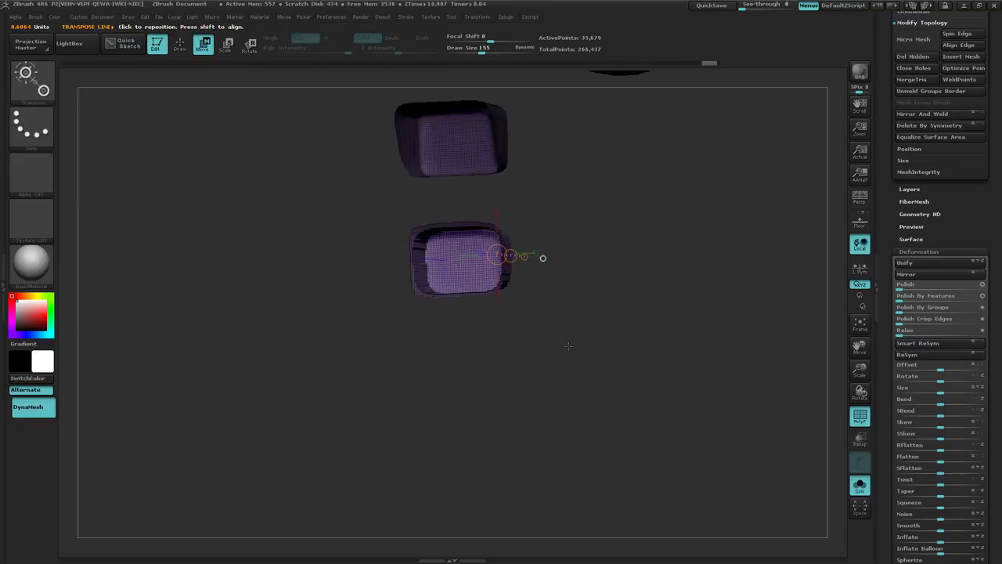
Show the whole body again, clear the mask and update its DynaMesh, with the polyframe display turned off
left_click(638, 374, "ctrl+shift")
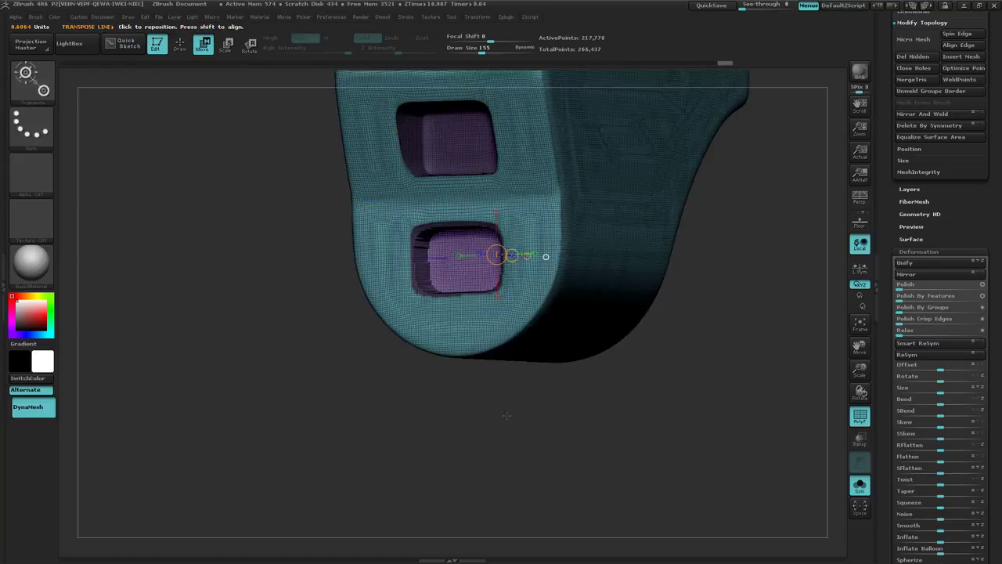
left_click_drag(533, 414, 589, 433, "ctrl")
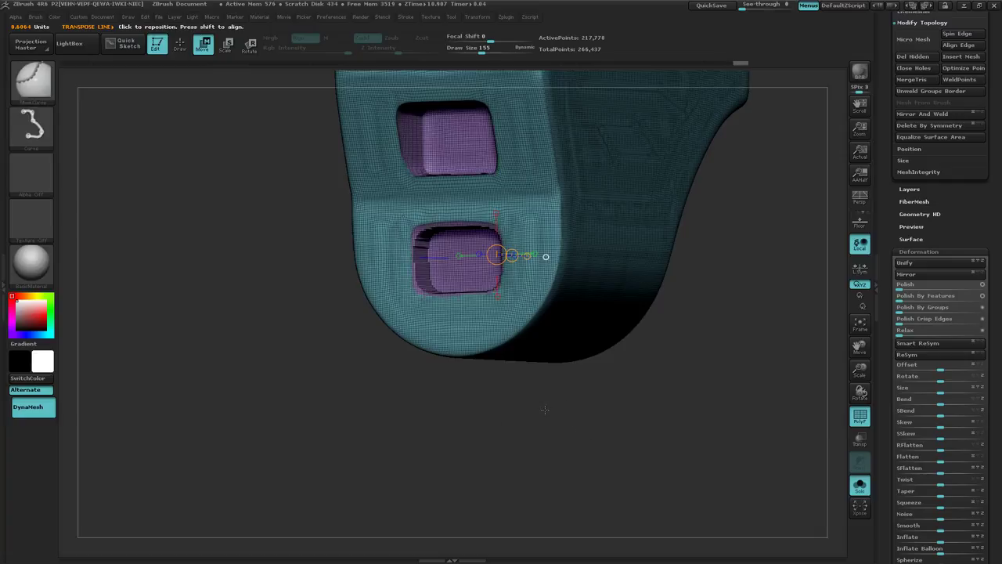
left_click_drag(545, 409, 602, 449, "ctrl")
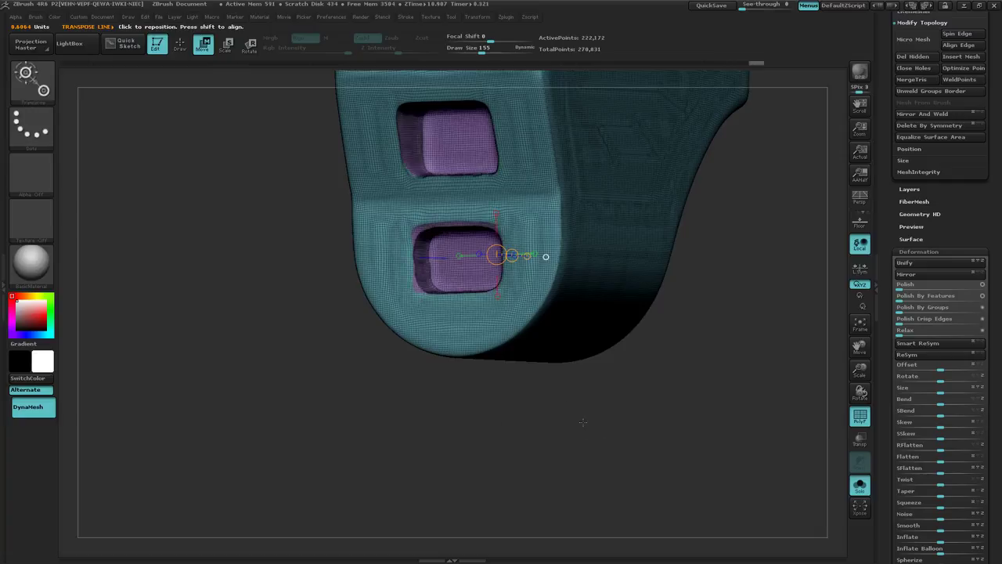
left_click_drag(498, 420, 524, 419, "shift")
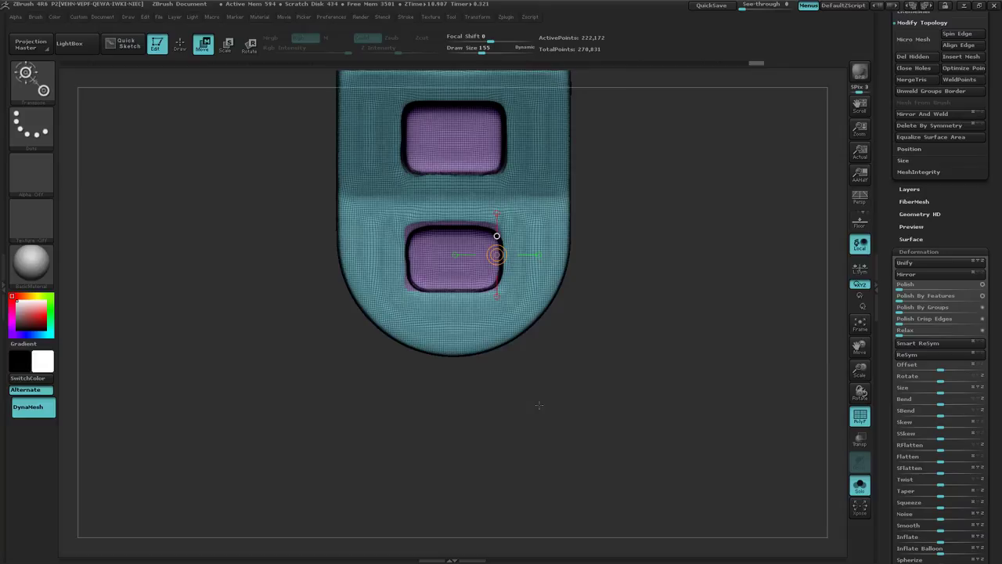
key("shift+f")
Set the draw size to 45 and smooth the walls and edges of the lower rectangular recess
left_click_drag(555, 394, 454, 371)
right_click_drag(417, 343, 456, 346, "ctrl")
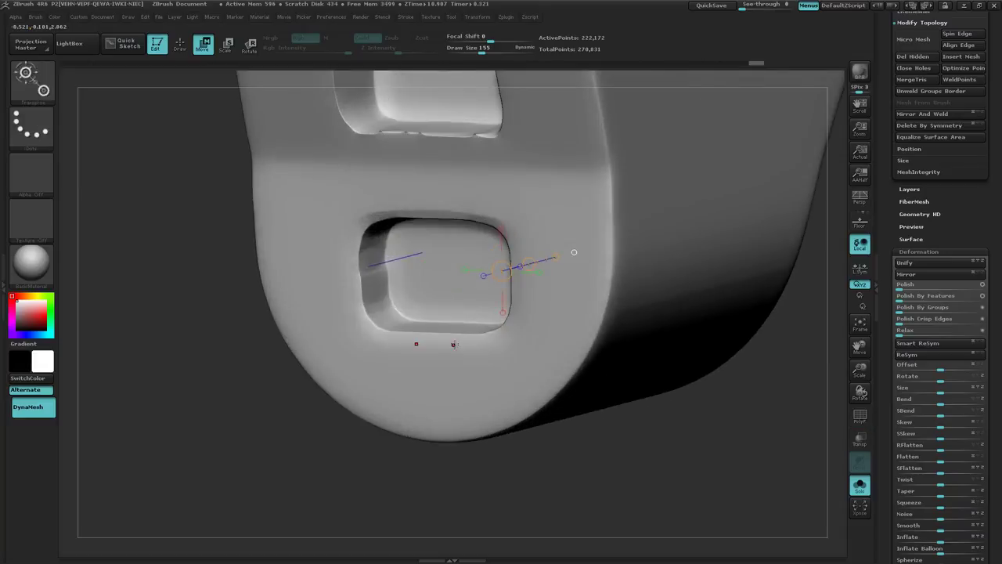
key("q")
key("s")
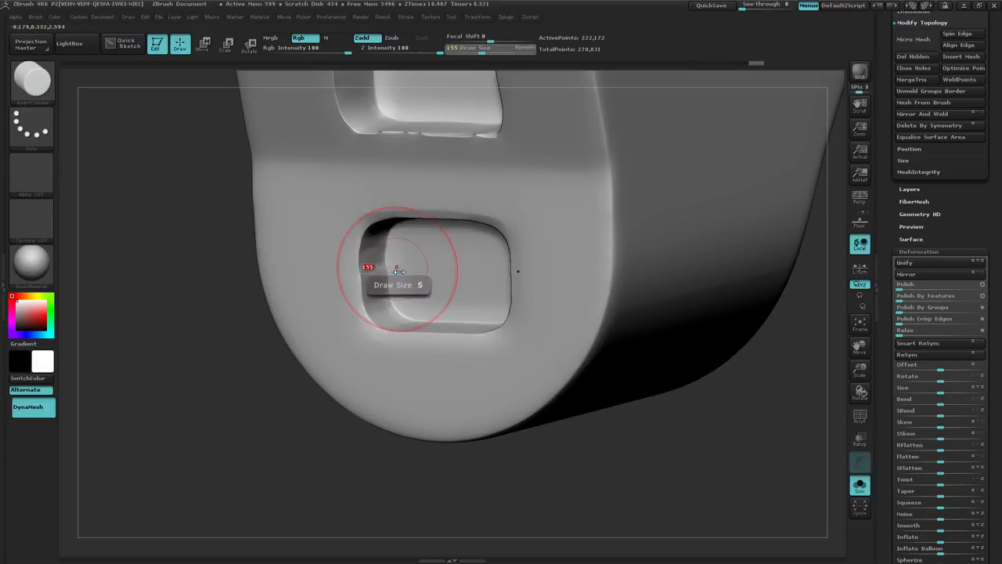
mouse_move(395, 270)
left_mouse_down()
mouse_move(382, 270)
mouse_move(375, 297)
mouse_move(364, 268)
mouse_move(387, 277)
mouse_move(419, 317)
mouse_move(385, 234)
left_mouse_up()
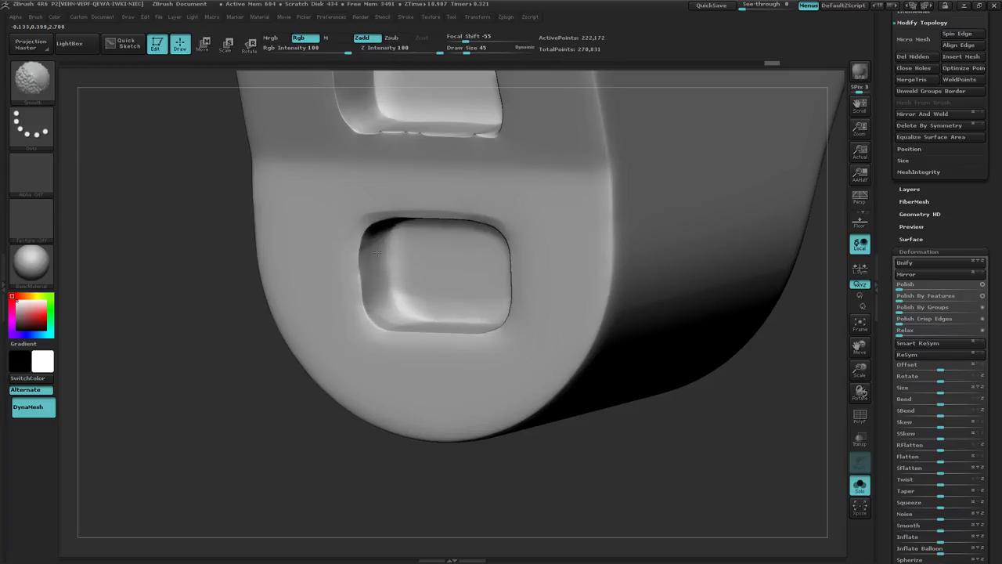
mouse_move(358, 236)
left_mouse_down("shift")
mouse_move(371, 318)
mouse_move(488, 322)
mouse_move(420, 298)
left_mouse_up("shift")
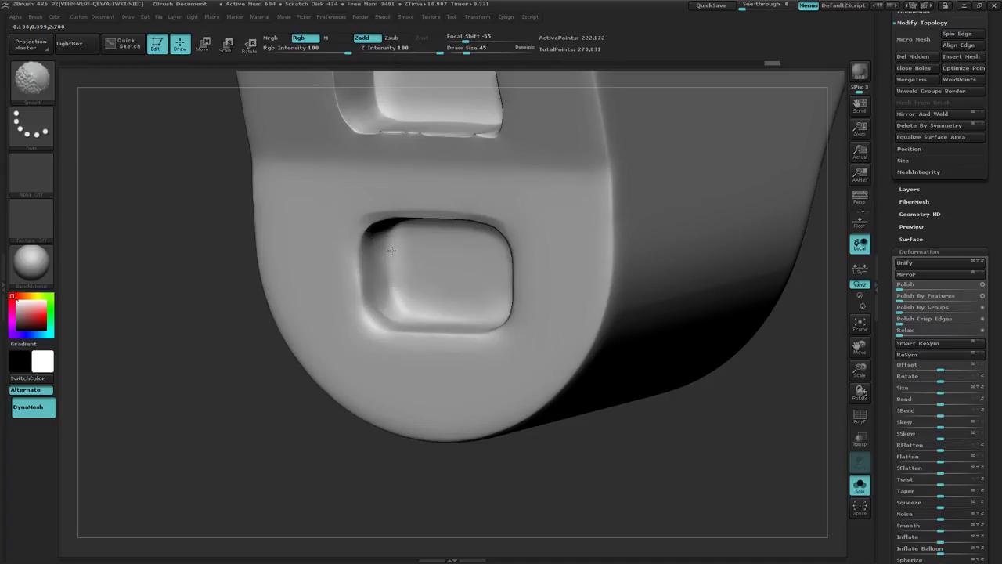
right_click_drag(389, 222, 438, 258)
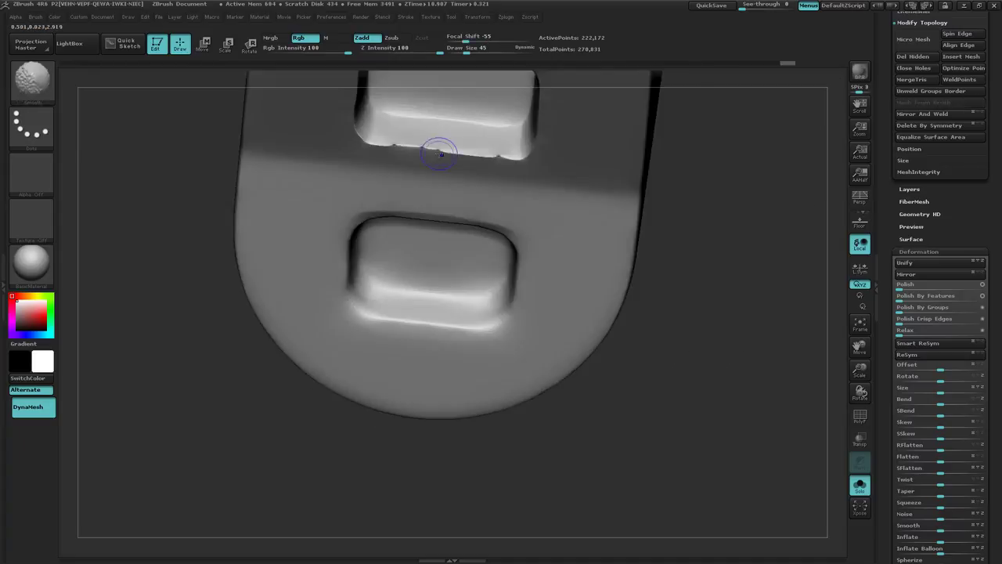
Smooth the jagged lower edge of the rectangular recess on the front's slope and the surface just below it
mouse_move(440, 153)
left_mouse_down("shift")
mouse_move(474, 154)
mouse_move(407, 145)
mouse_move(493, 157)
mouse_move(456, 149)
left_mouse_up("shift")
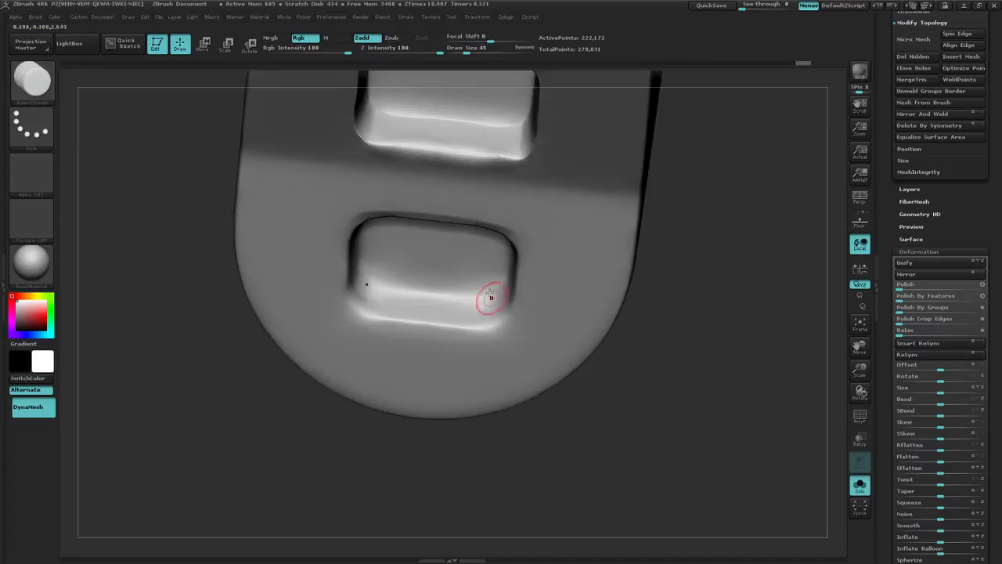
right_click_drag(492, 295, 508, 167)
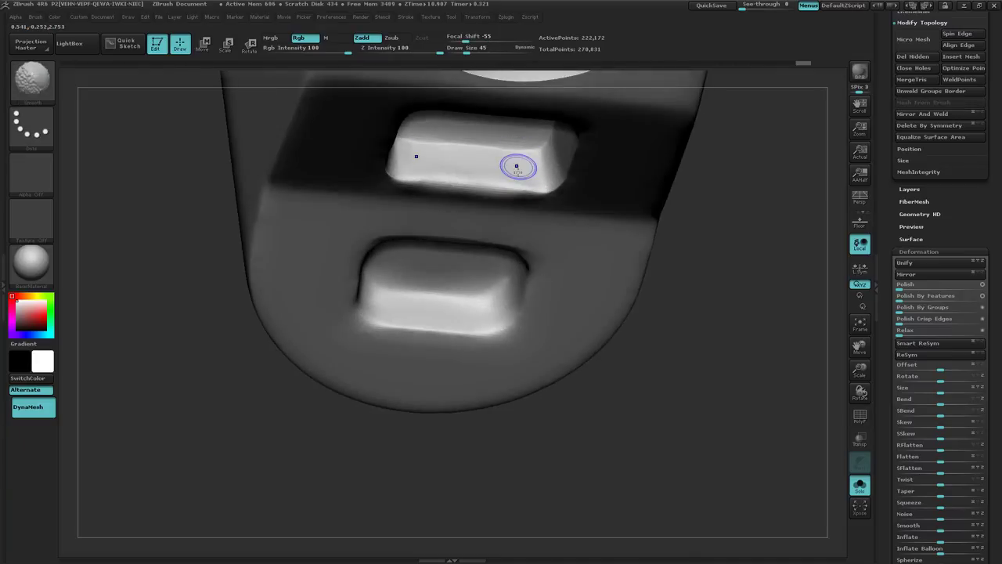
mouse_move(517, 171)
left_mouse_down("shift")
mouse_move(459, 168)
mouse_move(519, 183)
left_mouse_up("shift")
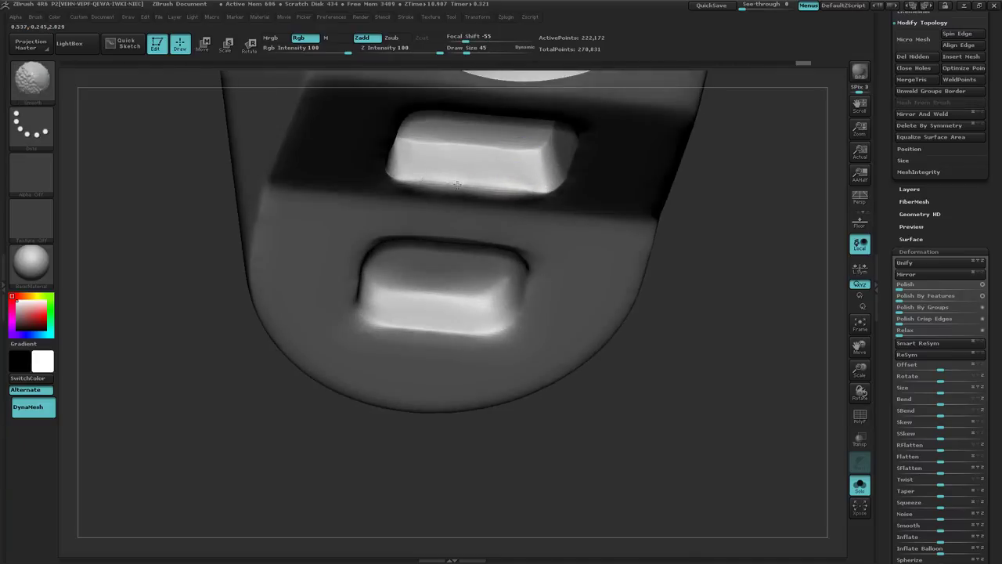
right_click_drag(464, 228, 468, 291)
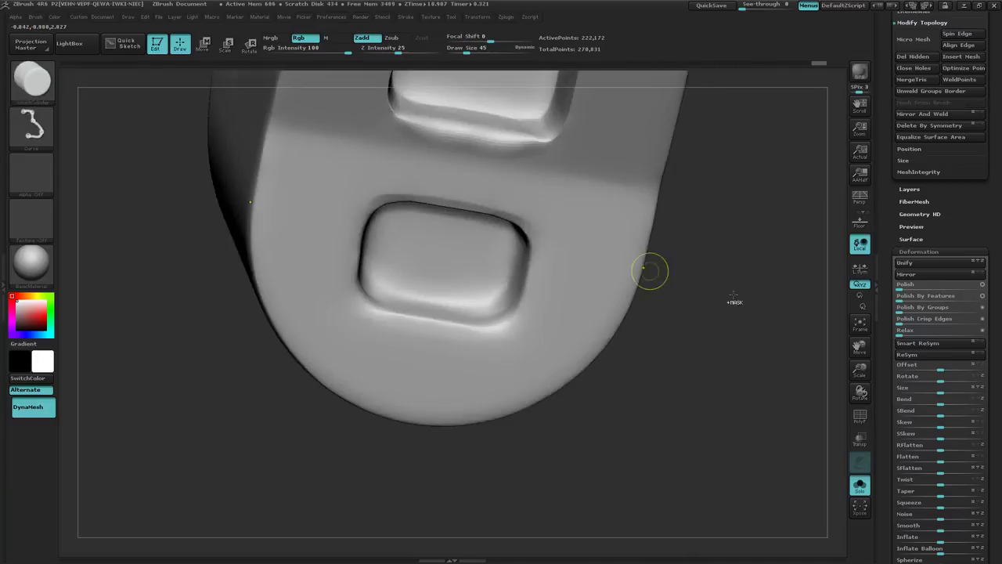
right_click_drag(576, 278, 574, 240)
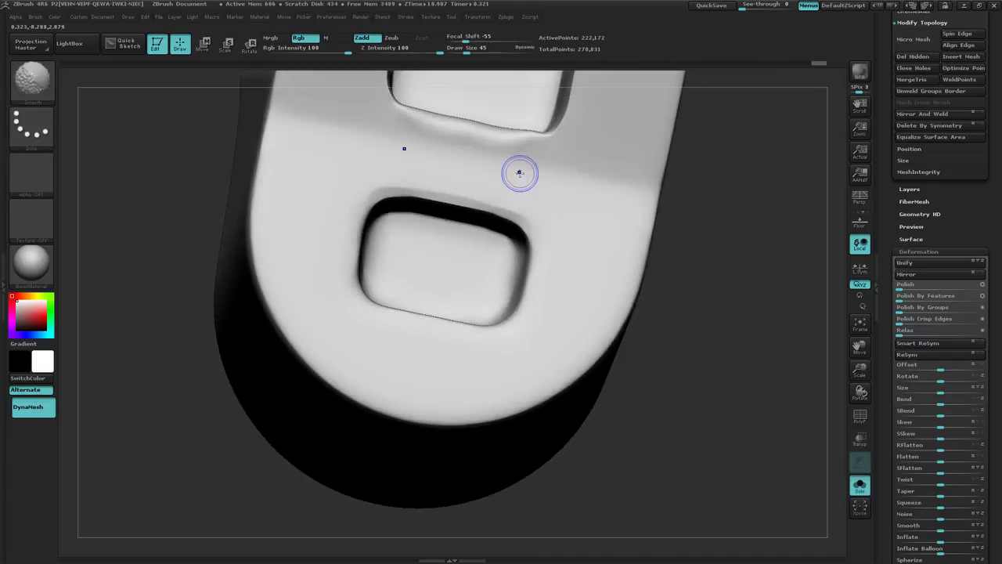
left_click_drag(519, 173, 408, 126, "shift")
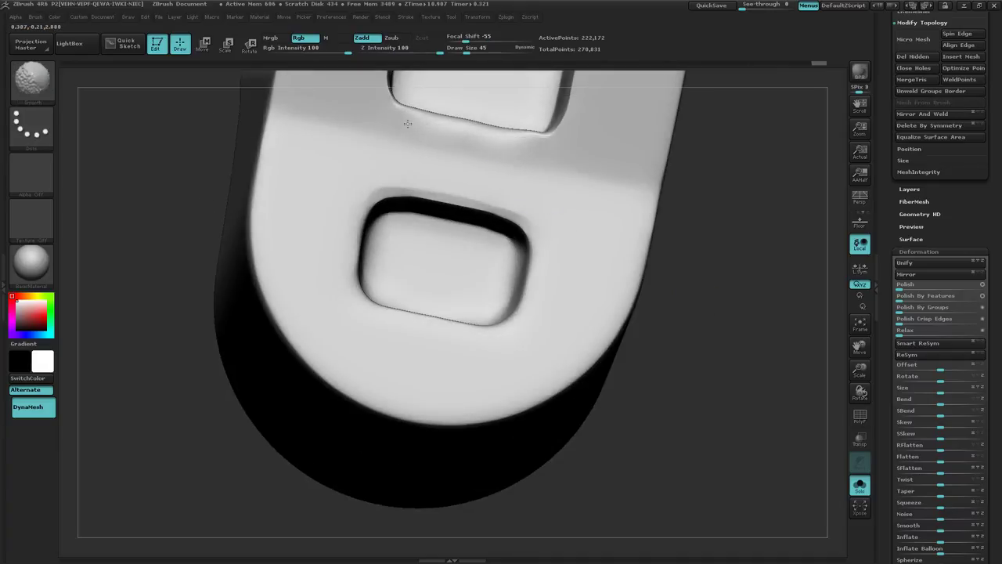
Update the smoothed body's DynaMesh and turn off Solo to show the front plate alongside the body in side view
left_click_drag(707, 286, 752, 328, "ctrl")
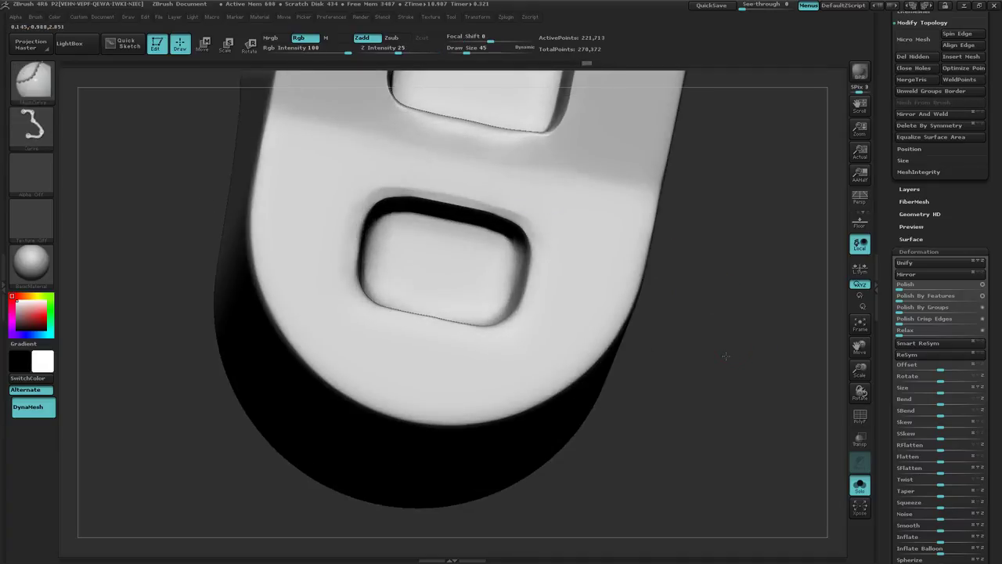
right_click_drag(726, 356, 593, 266, "ctrl")
right_click_drag(704, 338, 682, 317, "ctrl")
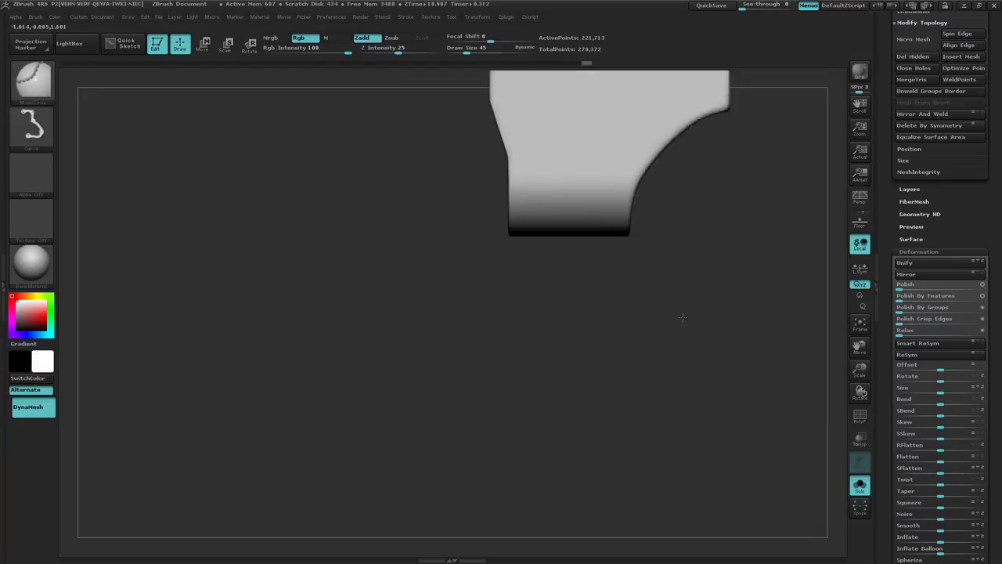
mouse_move(682, 317)
left_mouse_down()
mouse_move(660, 277)
mouse_move(608, 336)
mouse_move(649, 336)
mouse_move(625, 330)
mouse_move(673, 321)
mouse_move(689, 328)
mouse_move(680, 340)
mouse_move(642, 313)
mouse_move(631, 284)
mouse_move(720, 290)
mouse_move(731, 348)
left_mouse_up()
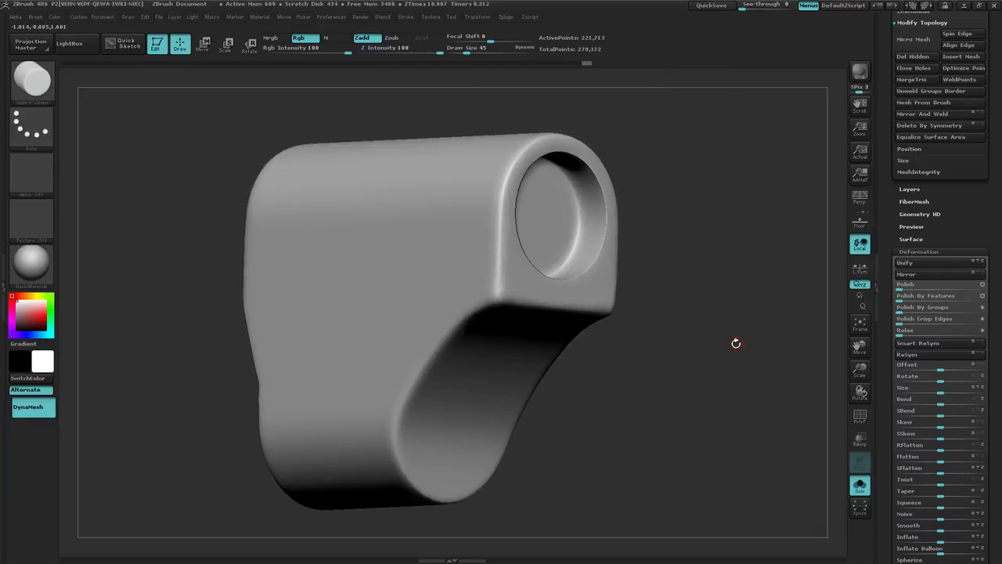
key("ctrl")
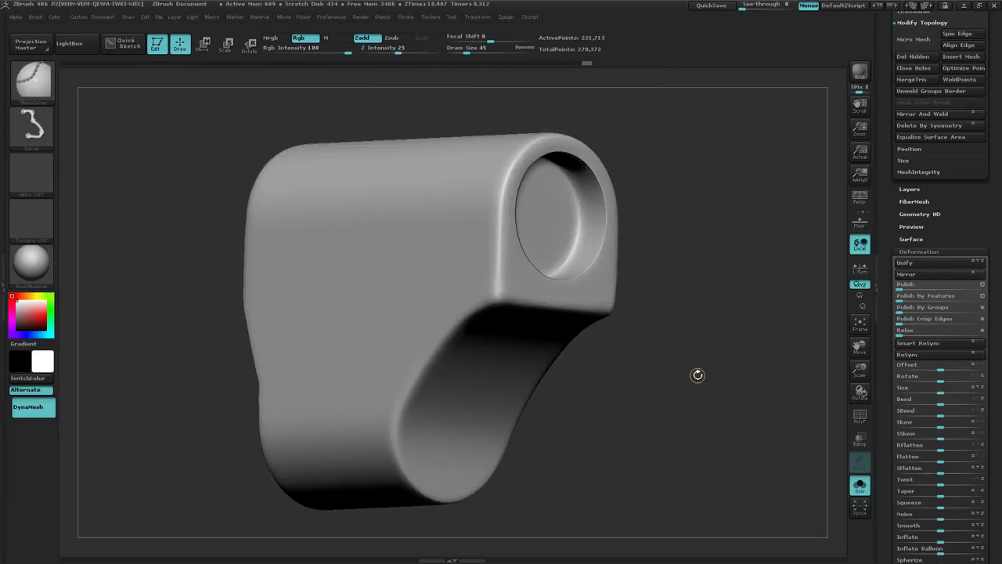
key("ctrl+shift")
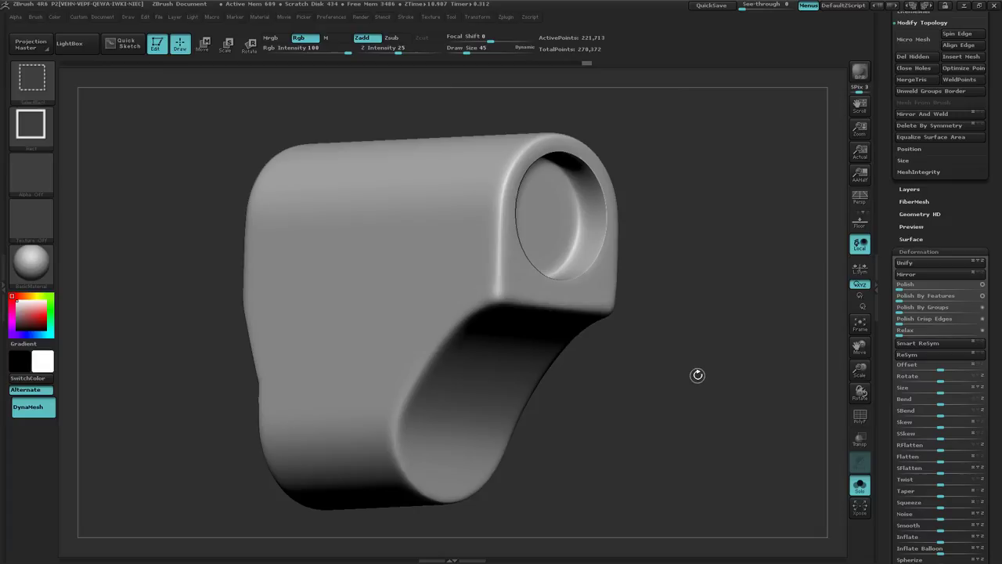
left_click(859, 486)
mouse_move(744, 436)
left_mouse_down()
mouse_move(639, 396)
mouse_move(705, 383)
mouse_move(618, 392)
mouse_move(665, 398)
left_mouse_up()
Choose the TrimCurve brush for trimming, dismiss the timer notice and turn on the brush's BRadius option
key("ctrl+shift")
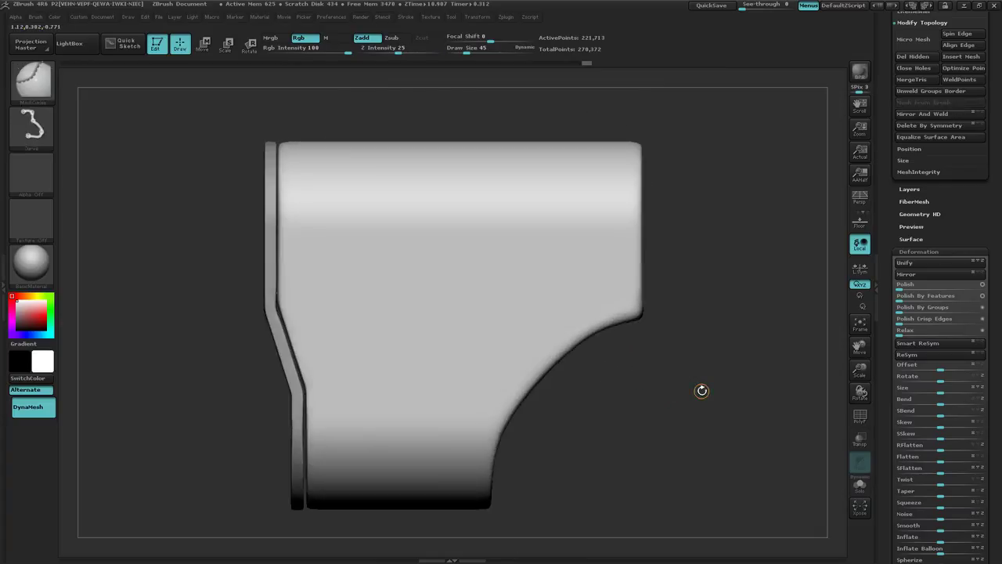
key("ctrl")
key("ctrl+shift")
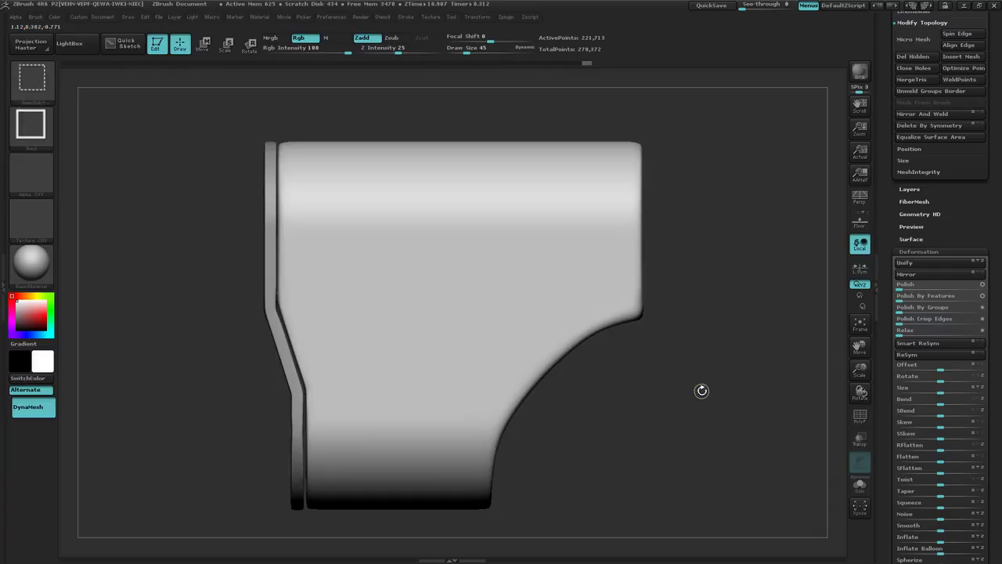
left_click(29, 79)
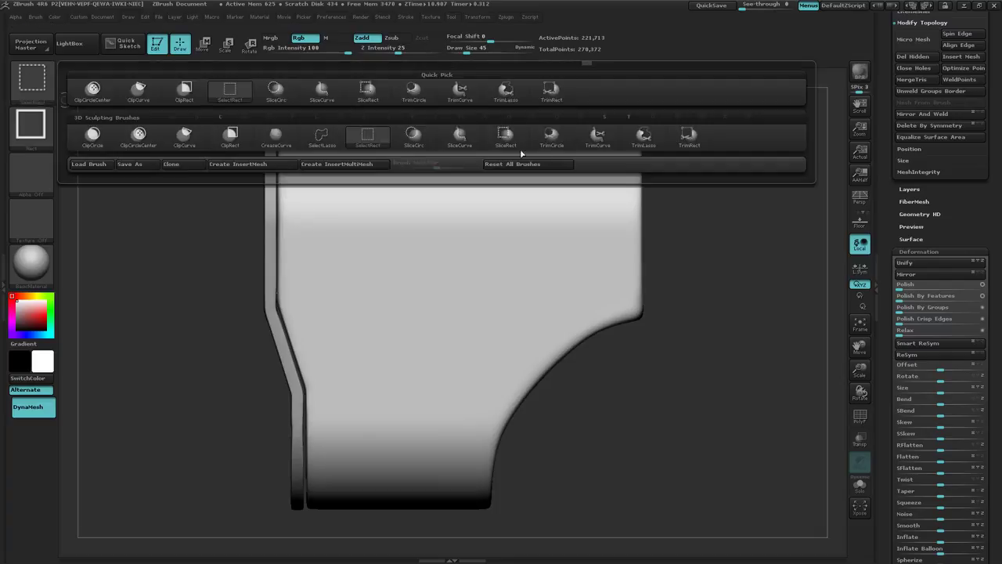
left_click(598, 139)
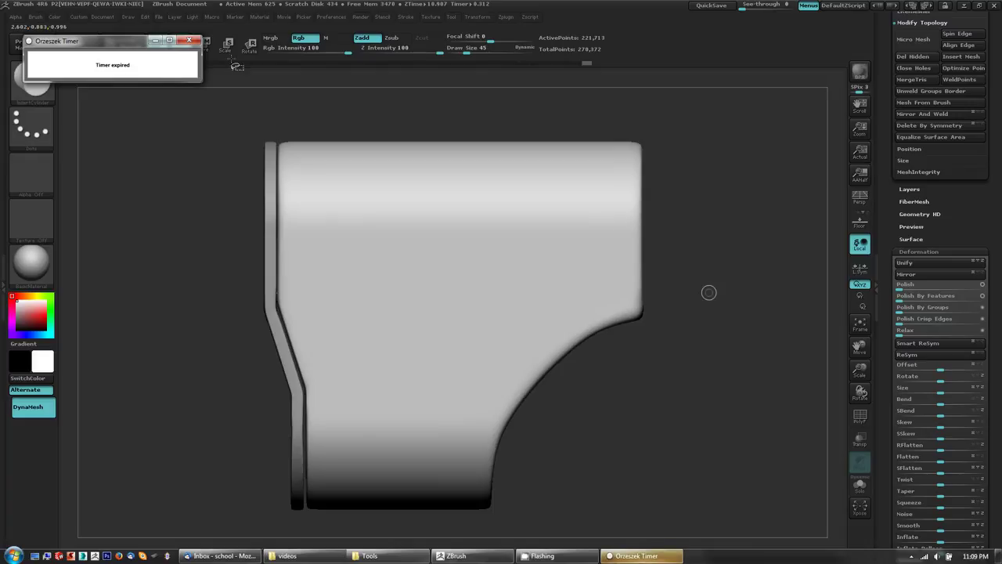
left_click(155, 41)
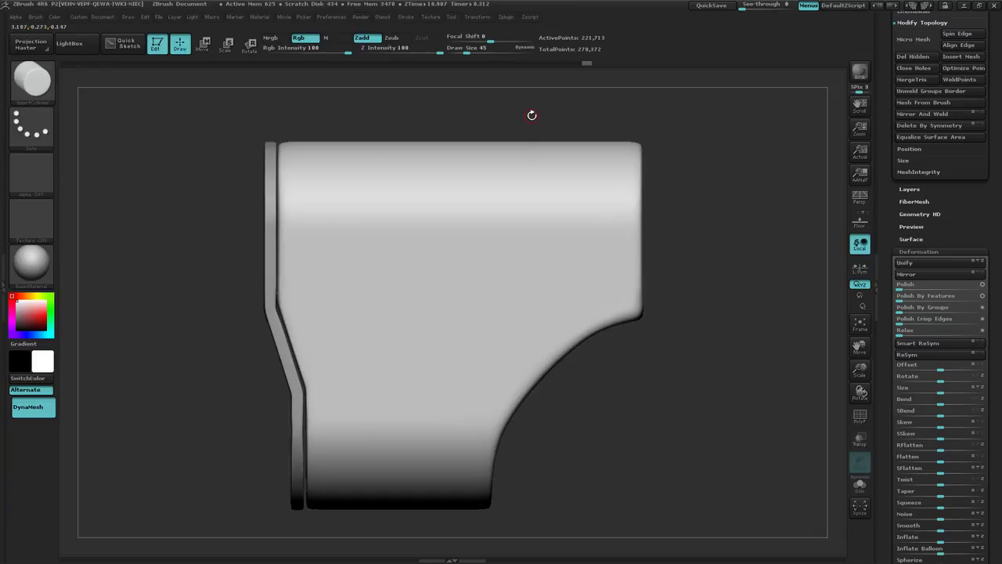
key("ctrl+shift")
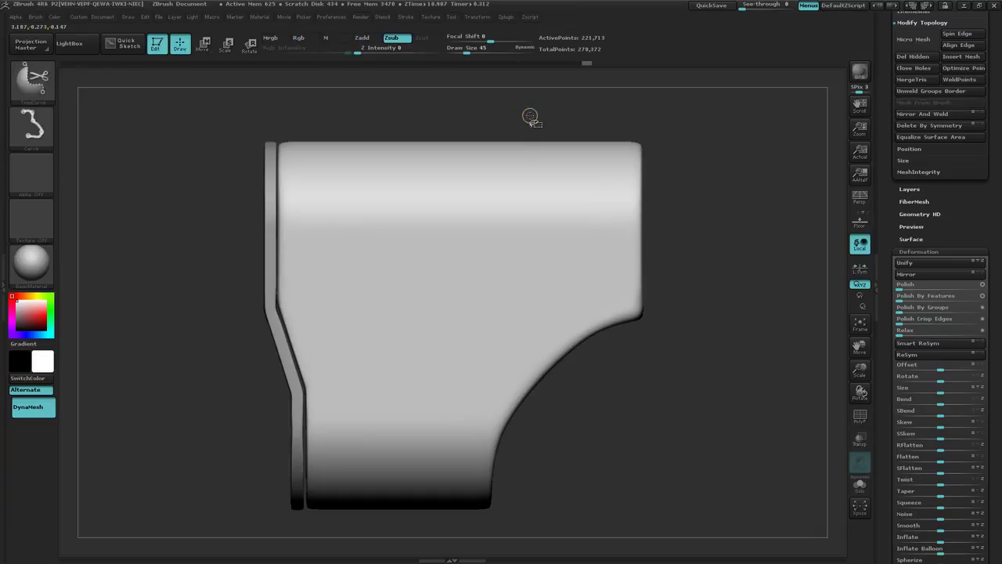
key("ctrl+shift+space")
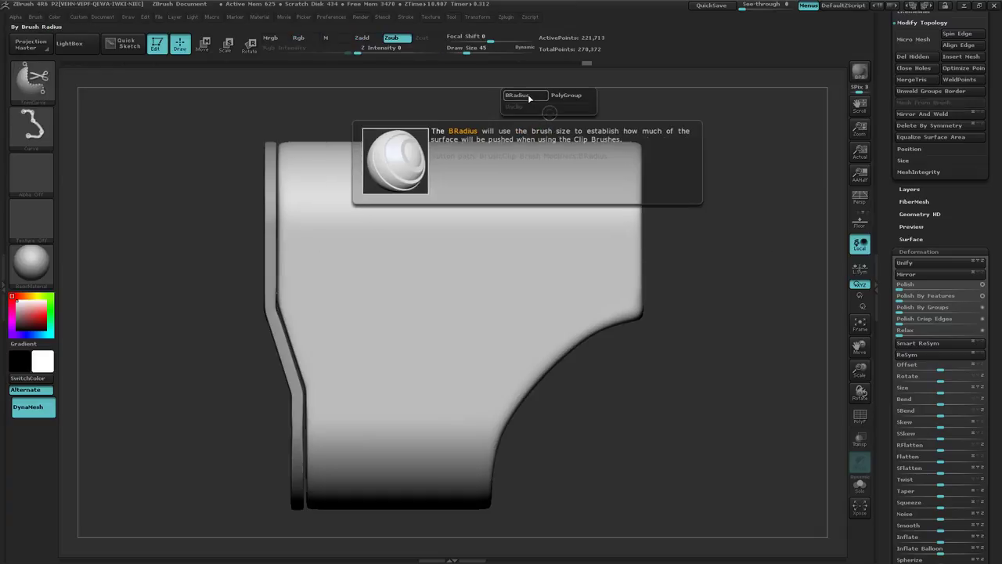
left_click(528, 95, "ctrl+shift")
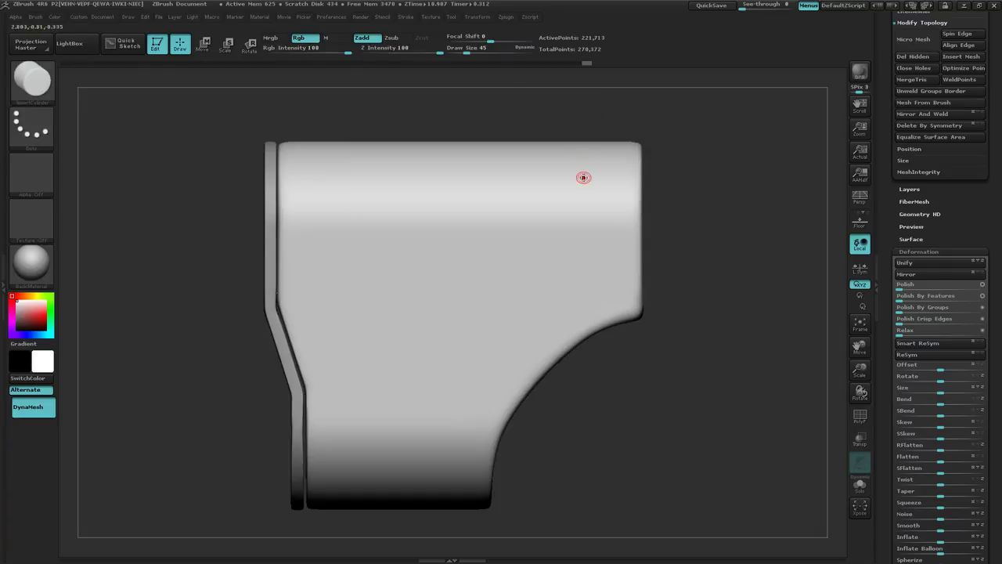
mouse_move(490, 241)
right_mouse_down()
mouse_move(537, 236)
mouse_move(492, 239)
right_mouse_up()
mouse_move(506, 240)
left_mouse_down()
mouse_move(537, 258)
mouse_move(519, 248)
left_mouse_up()
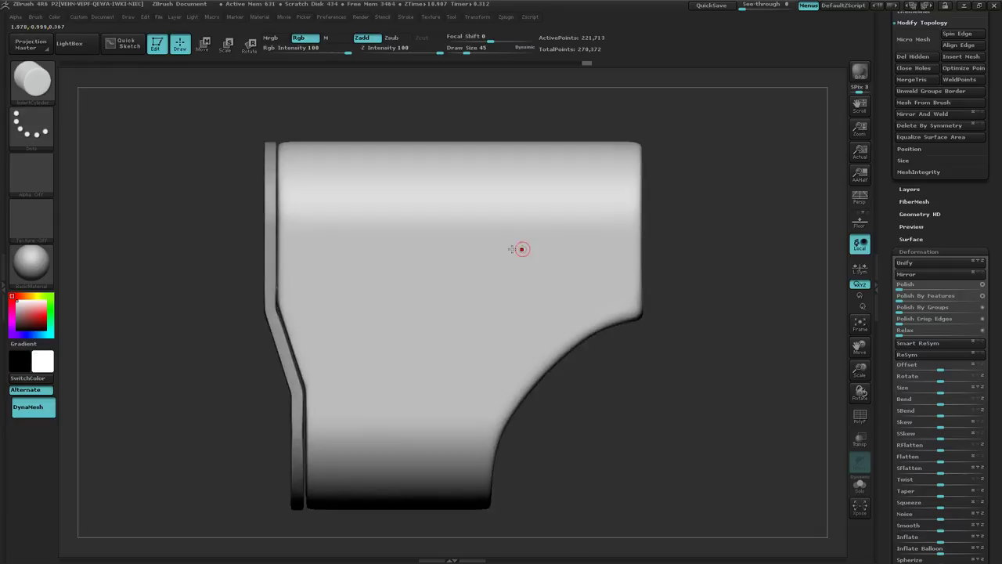
key("b")
key("c")
key("t")
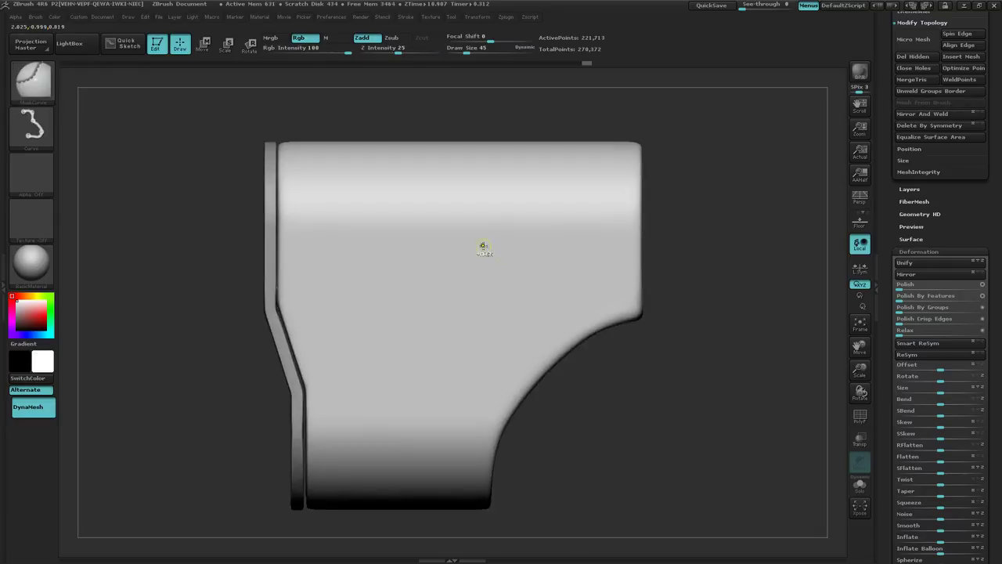
right_click_drag(487, 244, 606, 235, "ctrl")
key("b")
key("i")
key("y")
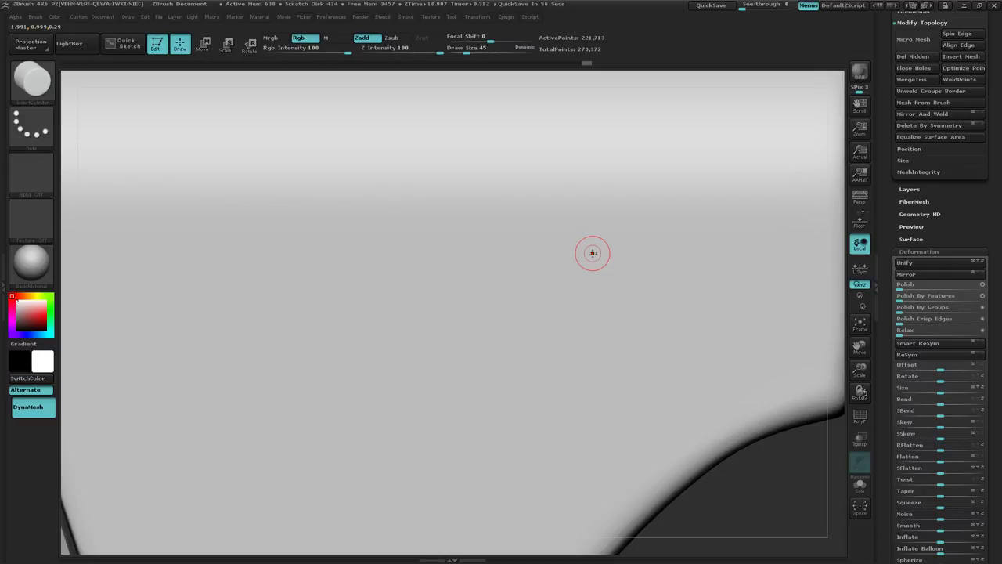
Set the draw size to 35 for the width of the trim gap
key("s")
left_click_drag(592, 254, 588, 254)
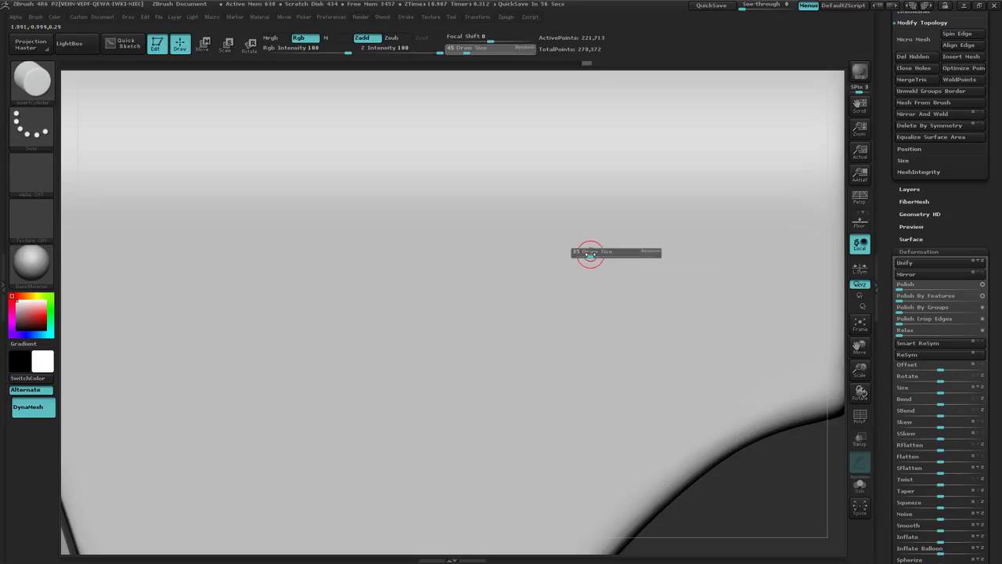
key("Return")
right_click_drag(332, 311, 566, 290, "alt")
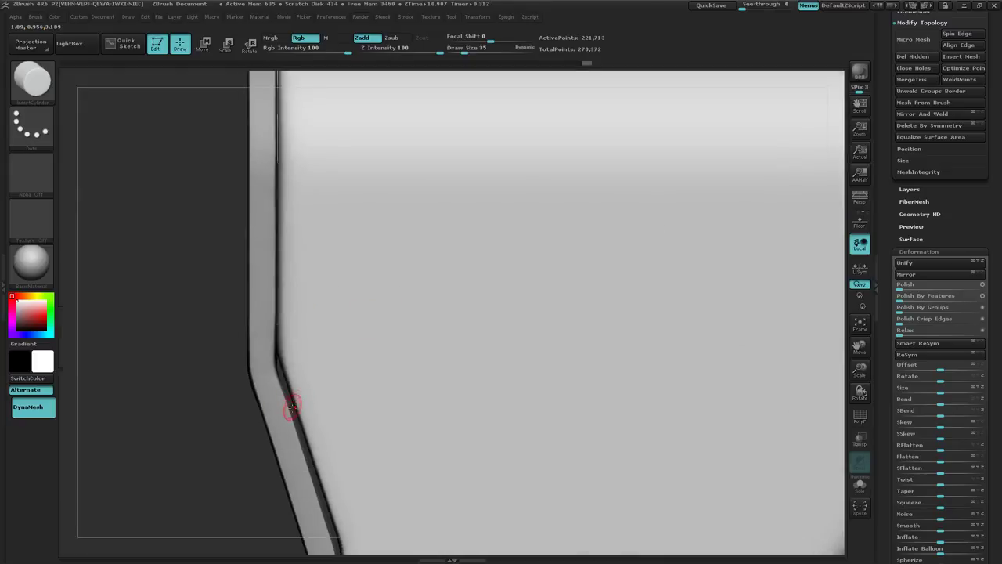
mouse_move(485, 392)
right_mouse_down("ctrl")
mouse_move(365, 373)
mouse_move(407, 374)
right_mouse_up("ctrl")
mouse_move(496, 384)
right_mouse_down("alt")
mouse_move(313, 316)
mouse_move(311, 342)
right_mouse_up("alt")
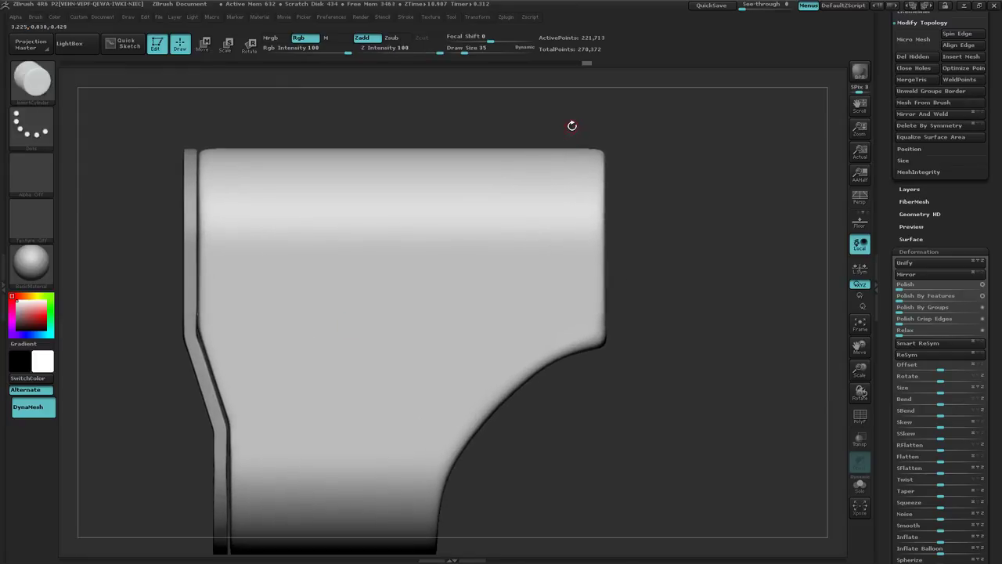
Try vertical TrimCurve cuts through the body near its front end, and undo each of them
key("ctrl")
key("ctrl+shift")
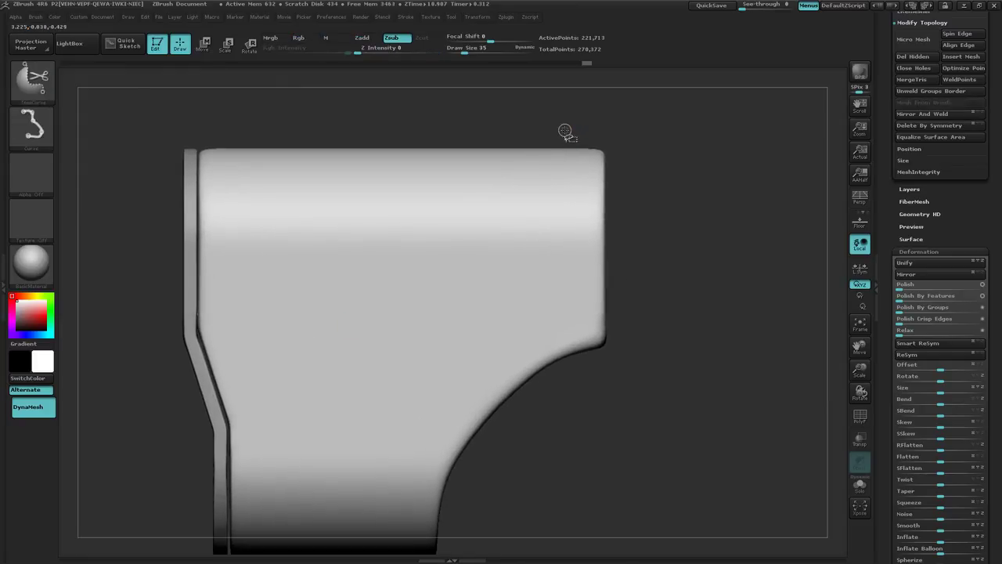
left_click_drag(565, 129, 547, 558, "ctrl+shift")
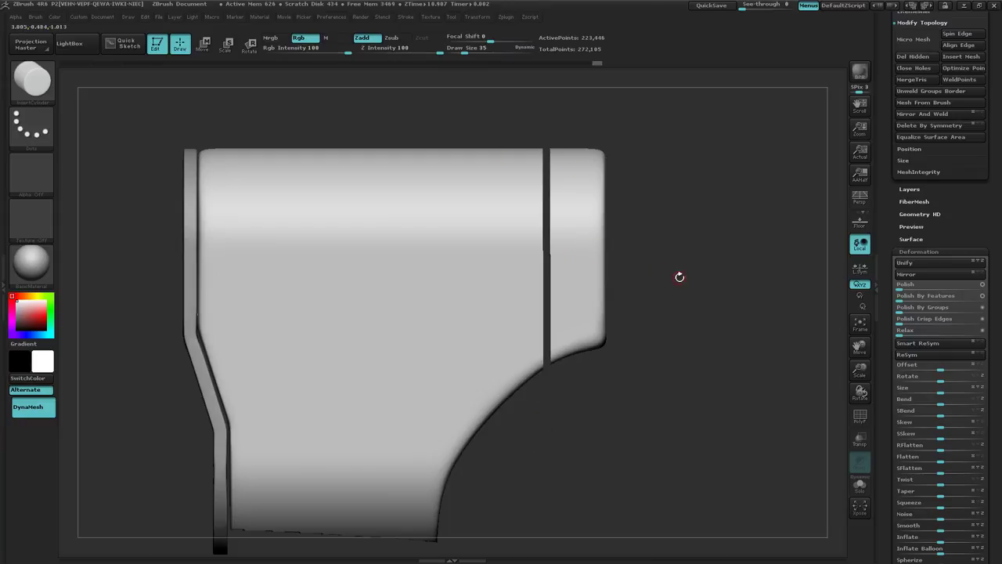
mouse_move(665, 295)
left_mouse_down()
mouse_move(634, 274)
mouse_move(675, 285)
mouse_move(668, 299)
mouse_move(648, 284)
left_mouse_up()
mouse_move(649, 284)
right_mouse_down("ctrl")
mouse_move(760, 264)
mouse_move(739, 264)
right_mouse_up("ctrl")
right_click_drag(781, 217, 688, 250, "ctrl")
key("b")
key("i")
key("c")
mouse_move(619, 436)
left_mouse_down("alt")
mouse_move(537, 324)
mouse_move(523, 397)
left_mouse_up("alt")
right_click_drag(558, 407, 511, 388, "ctrl")
key("ctrl+z")
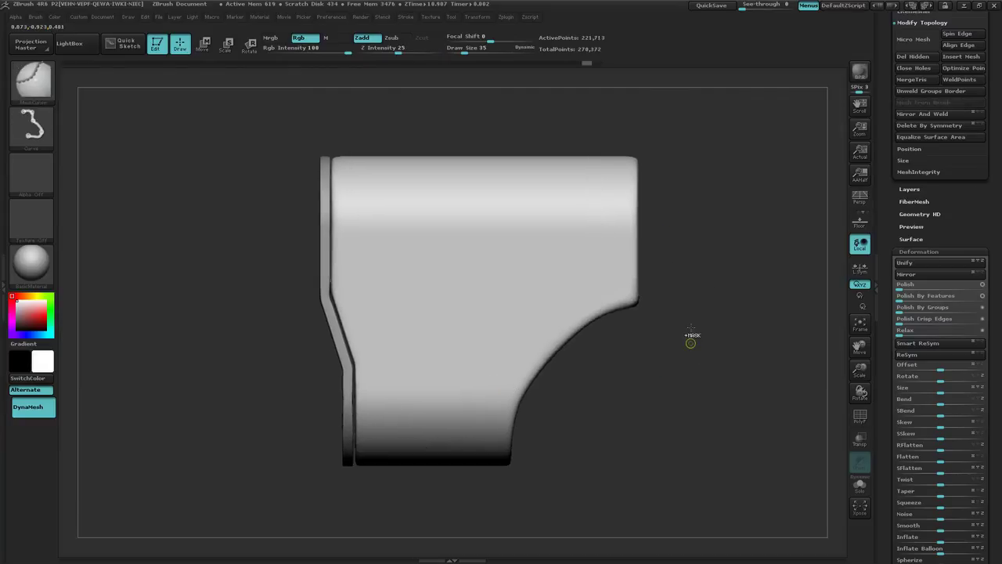
left_click_drag(596, 115, 599, 374, "ctrl+shift")
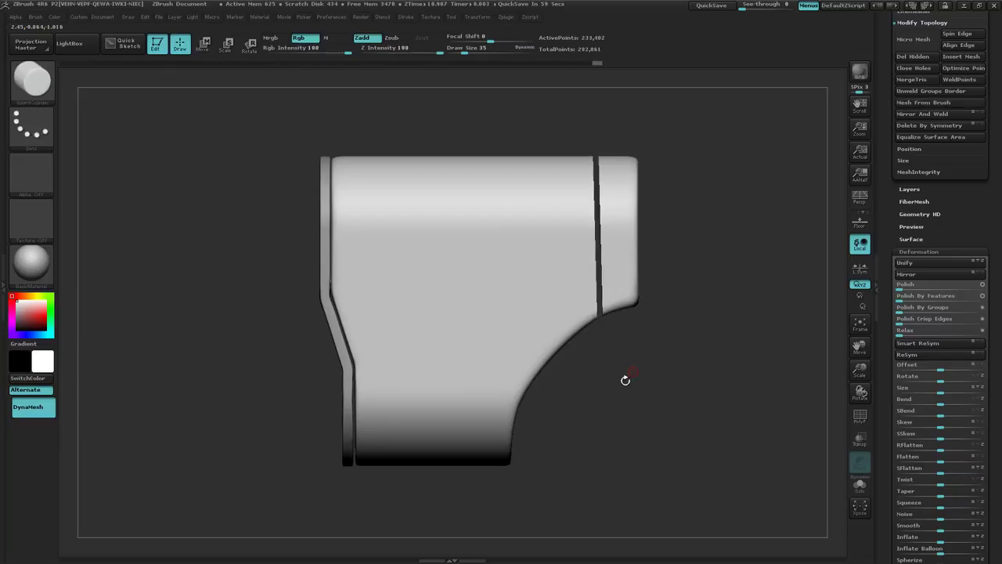
key("ctrl+z")
Cut a straight vertical gap through the body near its front end, drawing the TrimCurve line from below upward
key("ctrl+shift")
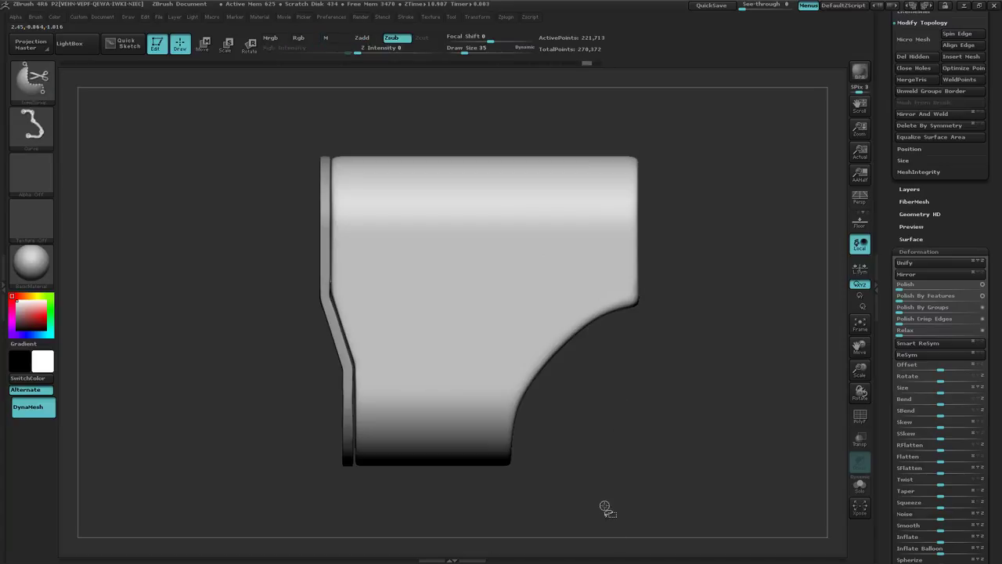
left_click_drag(596, 517, 609, 115, "ctrl+shift")
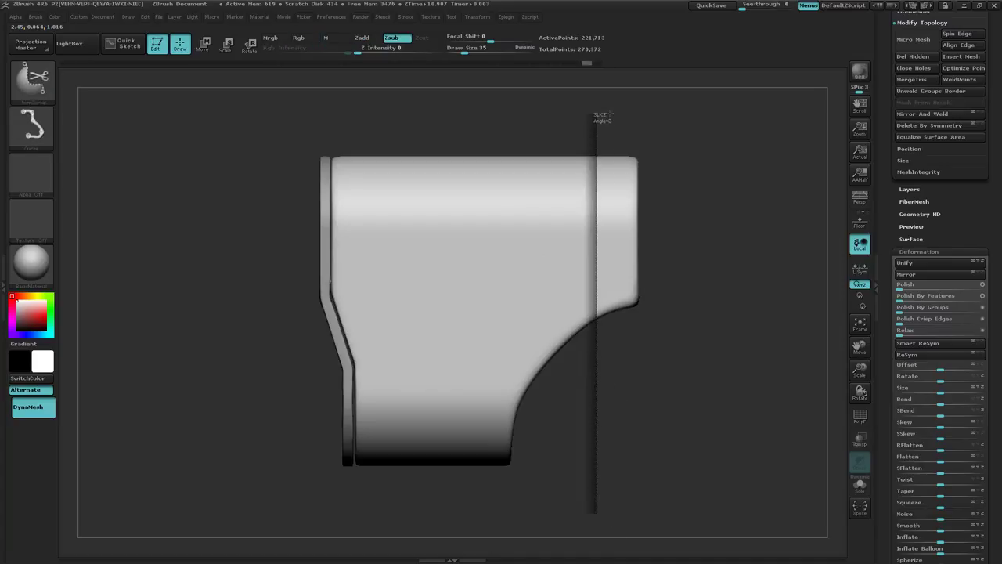
left_click_drag(610, 114, 610, 106, "ctrl+shift")
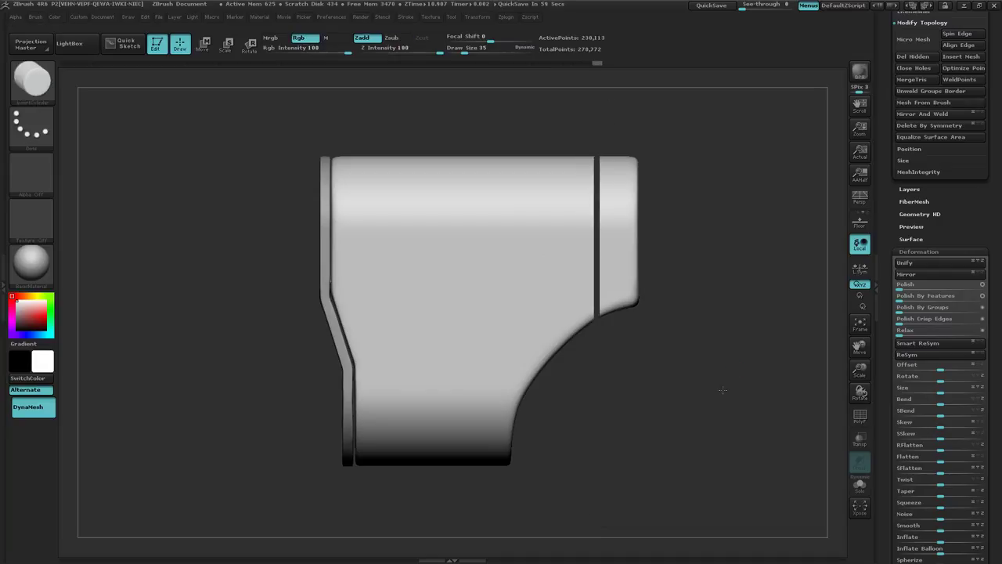
Switch the masking brush to MaskPen, mask the separated front piece and invert the mask so only that piece is editable
mouse_move(724, 392)
left_mouse_down()
mouse_move(700, 383)
mouse_move(727, 389)
left_mouse_up()
mouse_move(709, 386)
right_mouse_down("ctrl")
mouse_move(696, 380)
mouse_move(727, 378)
right_mouse_up("ctrl")
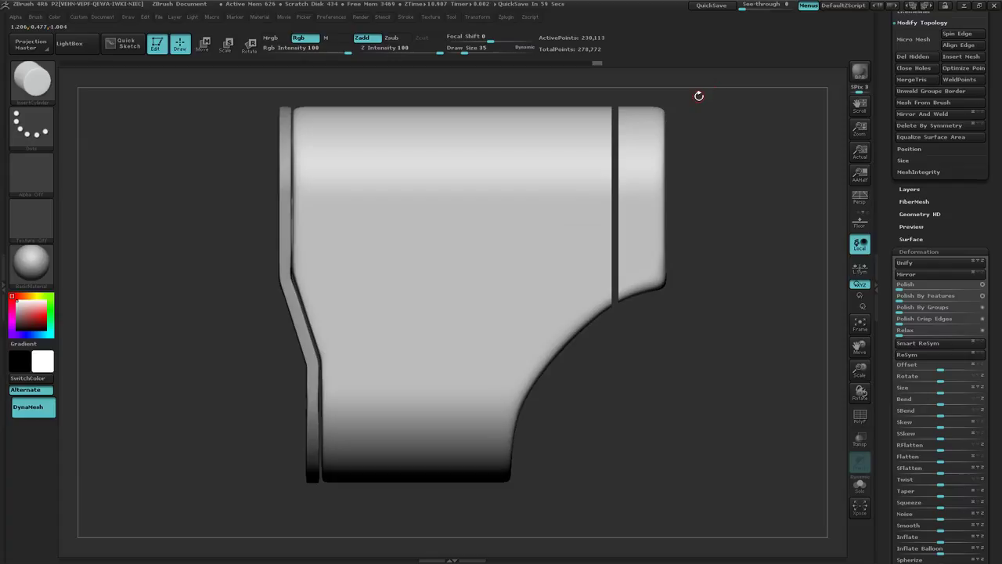
key("ctrl")
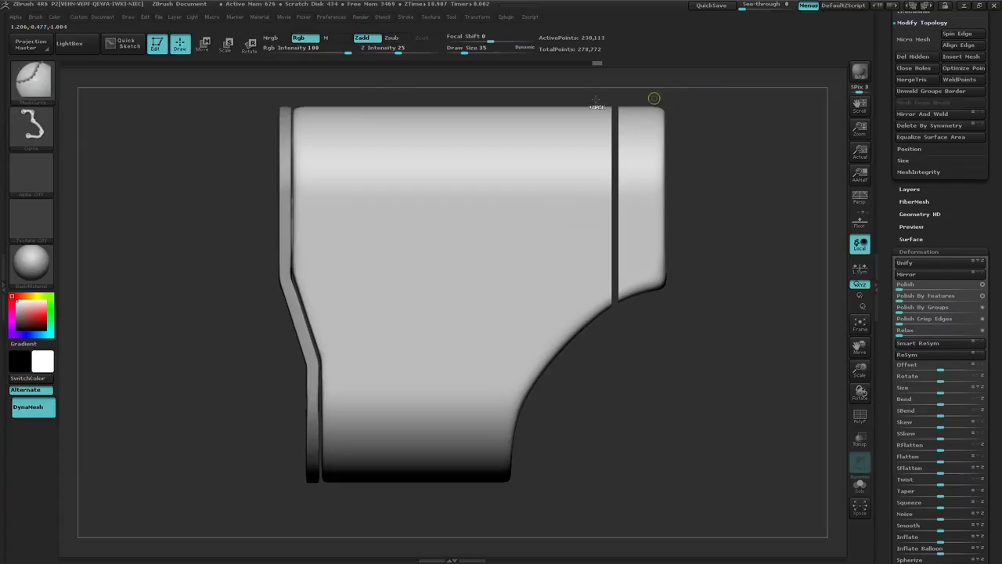
key("ctrl+b")
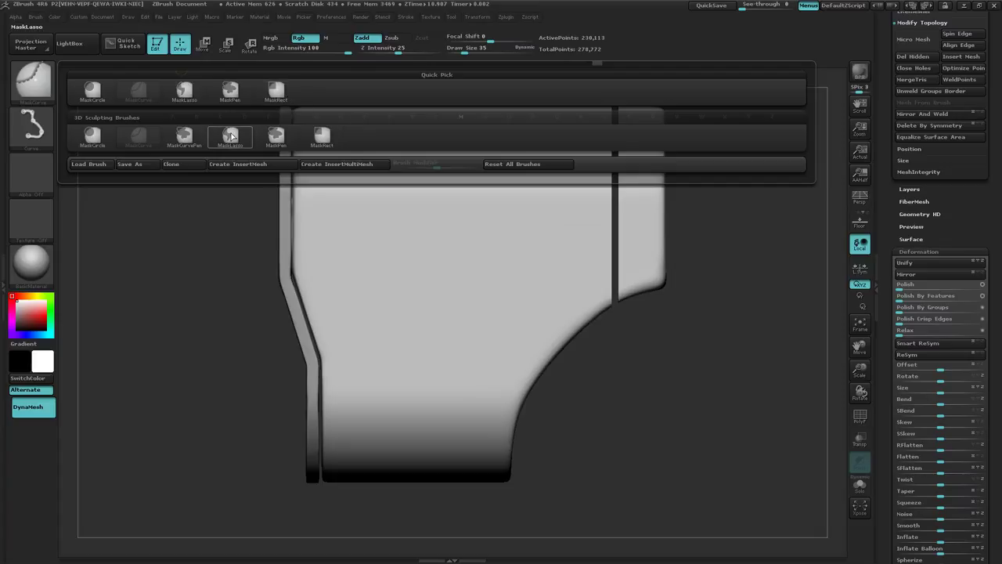
mouse_move(222, 136)
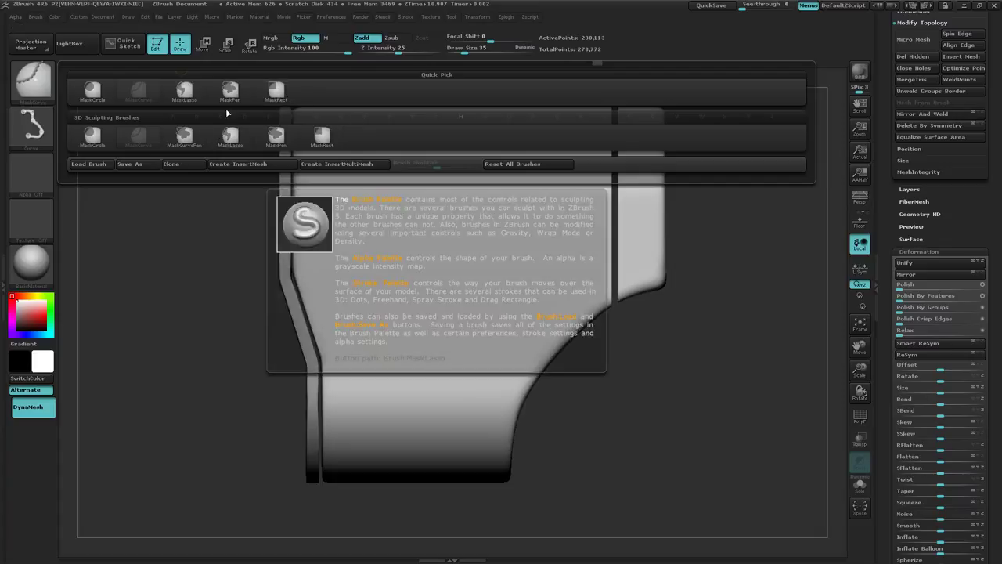
left_click(222, 136)
left_click_drag(642, 240, 617, 348, "ctrl")
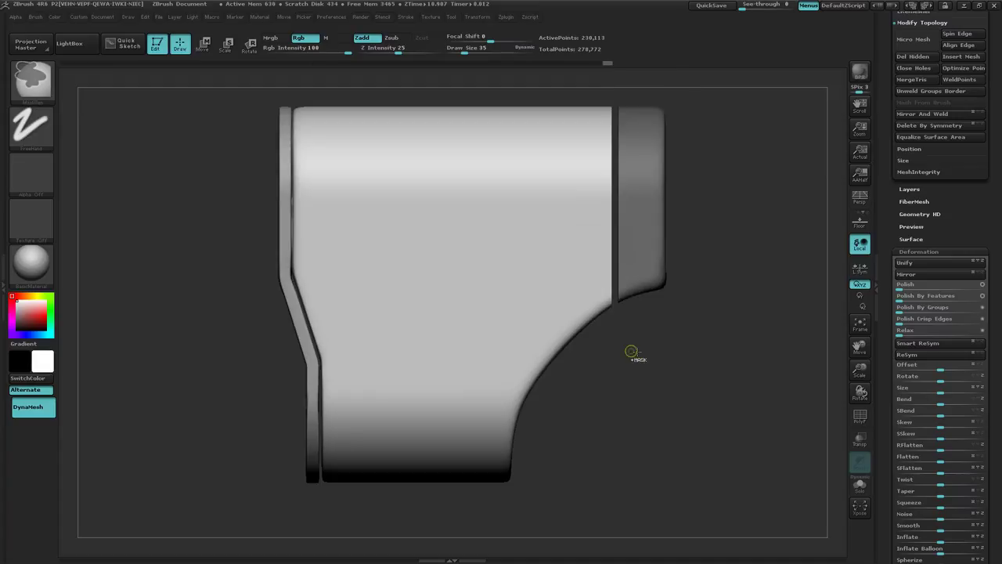
left_click(710, 360, "ctrl")
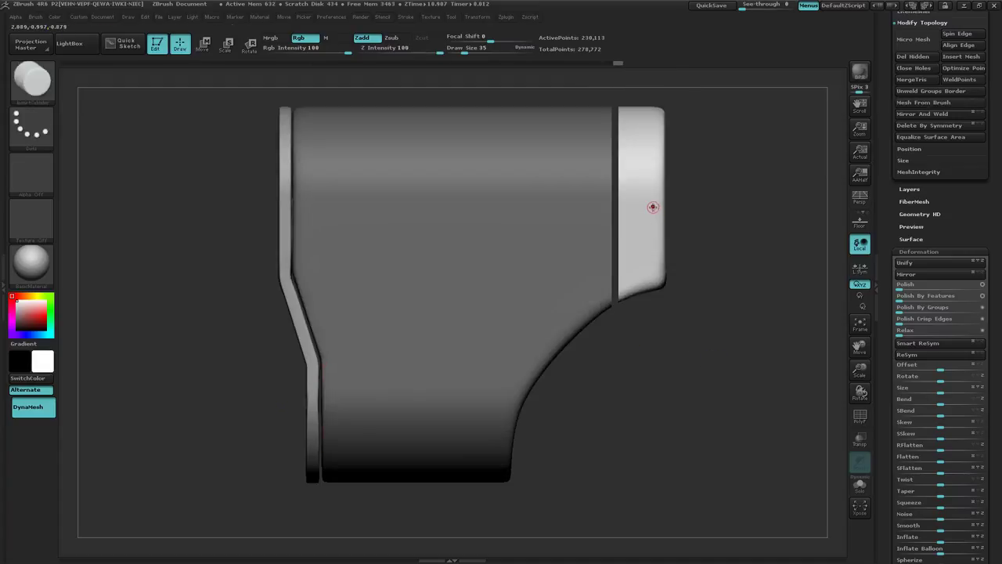
Move the front piece horizontally back toward the main body with a transpose line to narrow the gap
key("w")
left_click_drag(650, 206, 786, 207)
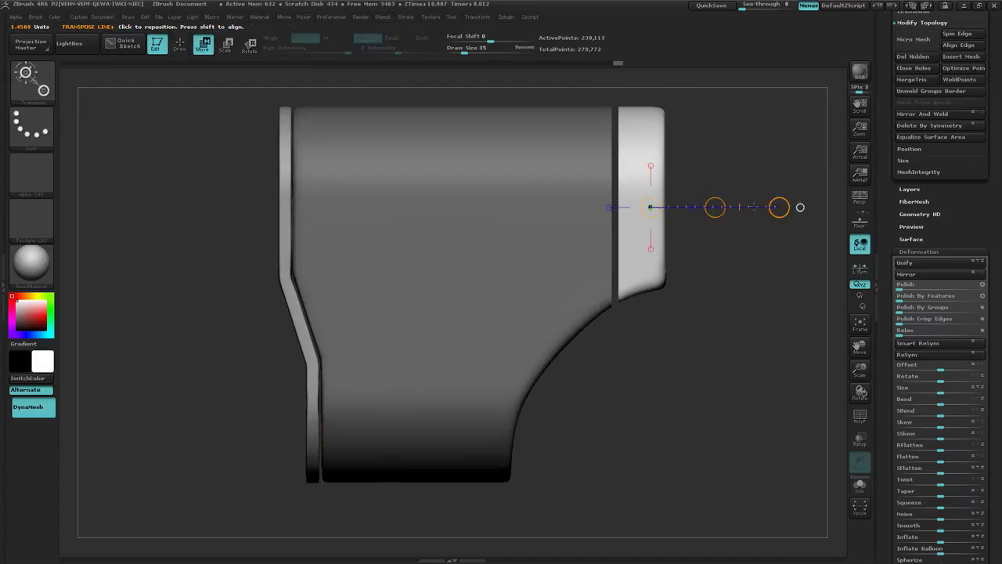
left_click_drag(715, 208, 714, 208)
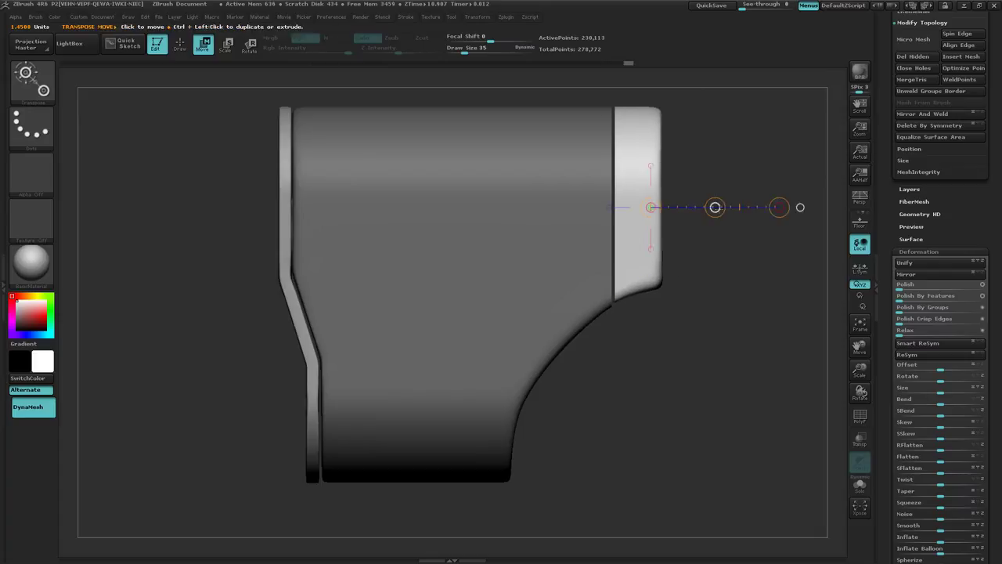
left_click_drag(715, 208, 714, 208)
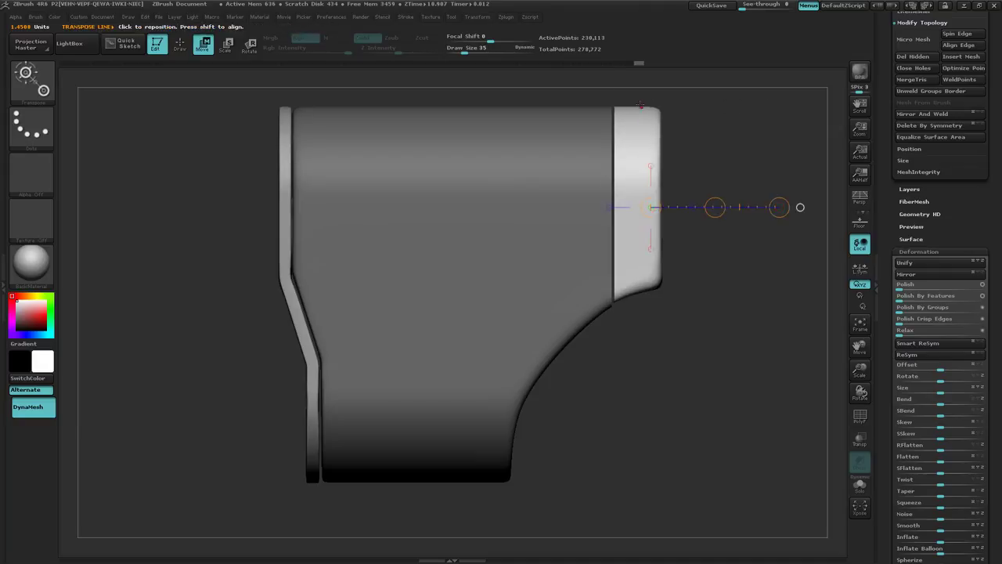
Place a vertical transpose line on the front piece and mask its upper part, leaving only the strip along its lower edge unmasked
mouse_move(633, 107)
left_mouse_down("shift")
mouse_move(636, 223)
mouse_move(658, 327)
mouse_move(672, 329)
left_mouse_up("shift")
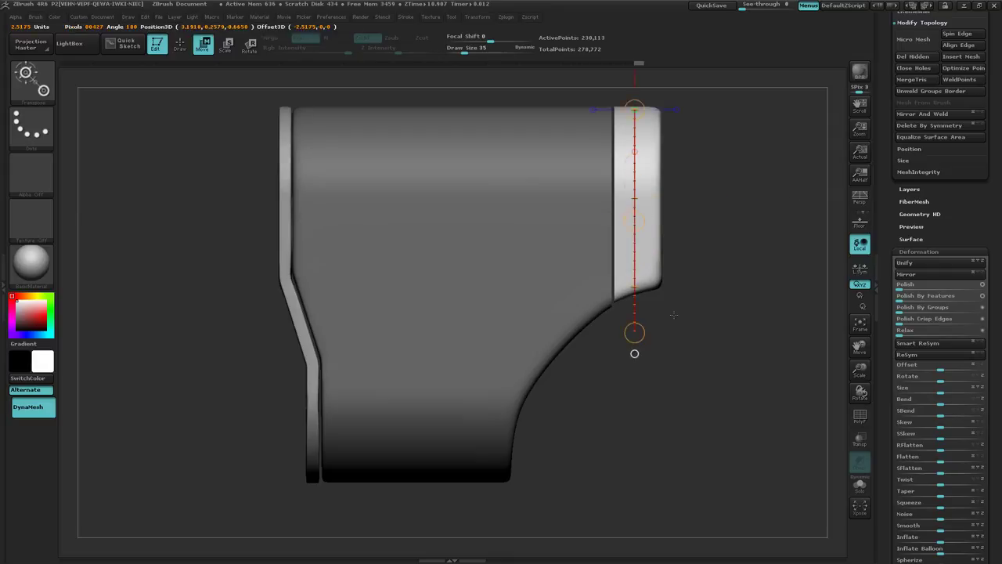
mouse_move(745, 249)
left_mouse_down()
mouse_move(673, 254)
mouse_move(743, 248)
left_mouse_up()
mouse_move(724, 87)
left_mouse_down("ctrl")
mouse_move(642, 152)
mouse_move(640, 224)
mouse_move(494, 259)
left_mouse_up("ctrl")
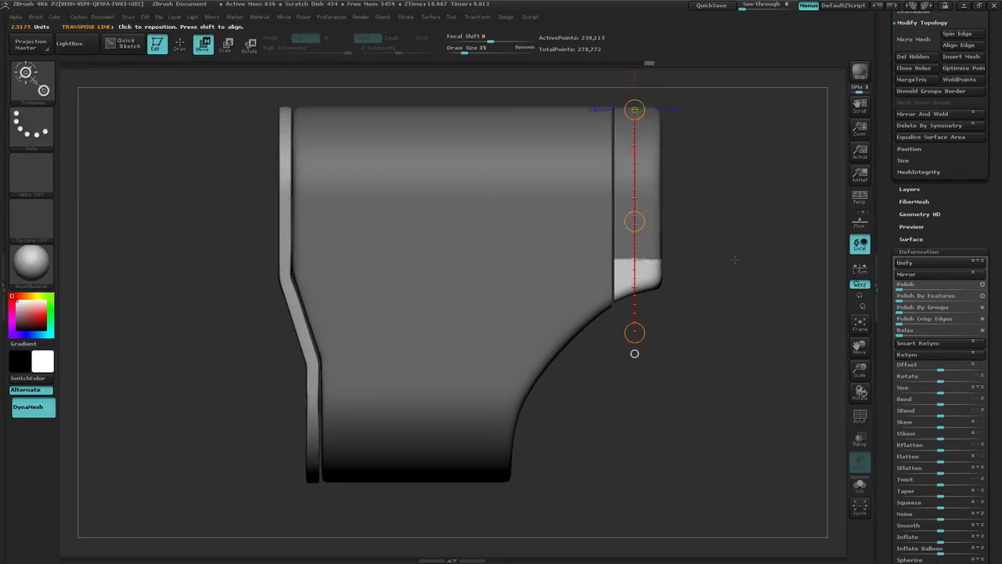
left_click_drag(783, 259, 706, 258)
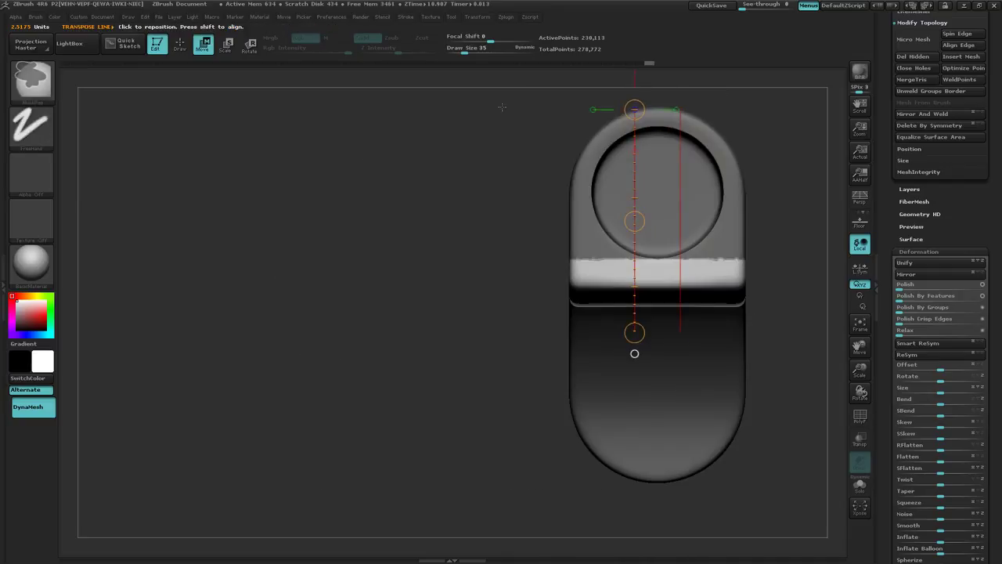
mouse_move(499, 106)
left_mouse_down("ctrl")
mouse_move(757, 212)
mouse_move(828, 269)
left_mouse_up("ctrl")
left_click_drag(430, 227, 535, 213, "shift")
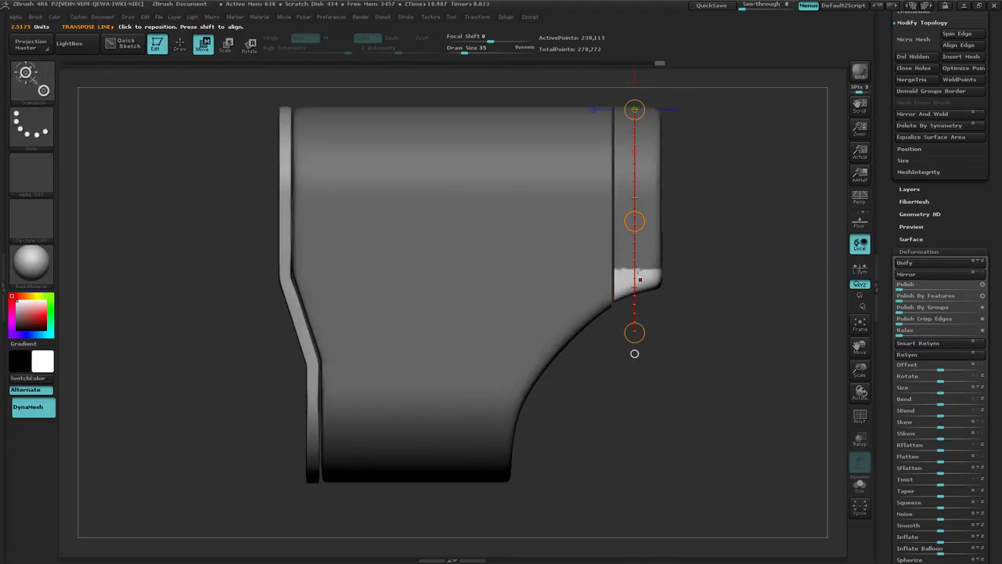
left_click_drag(637, 273, 732, 373)
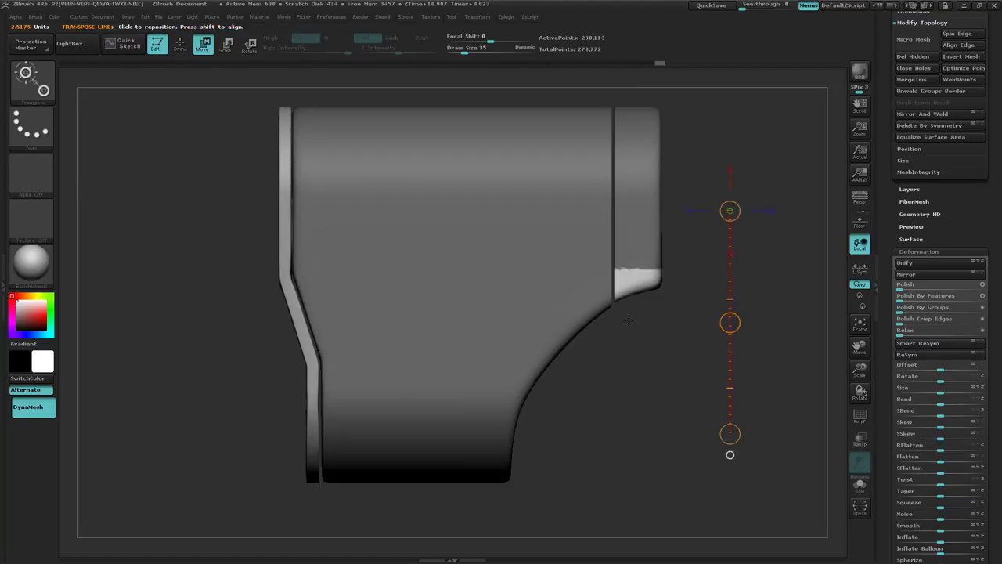
Draw a vertical transpose line down from the front piece's unmasked lower strip, and clear the mask from the body
left_click_drag(635, 269, 635, 428)
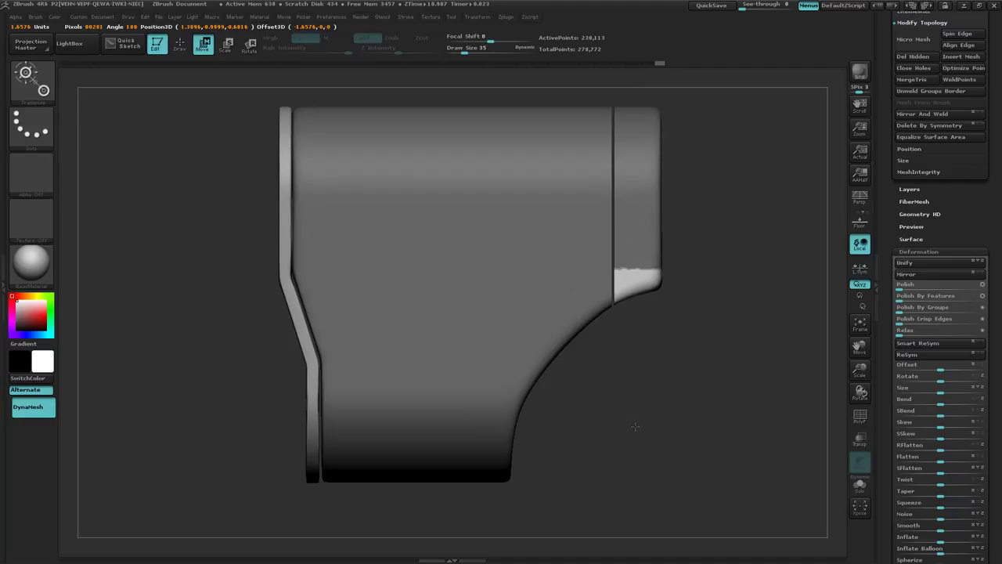
left_click_drag(635, 428, 635, 428)
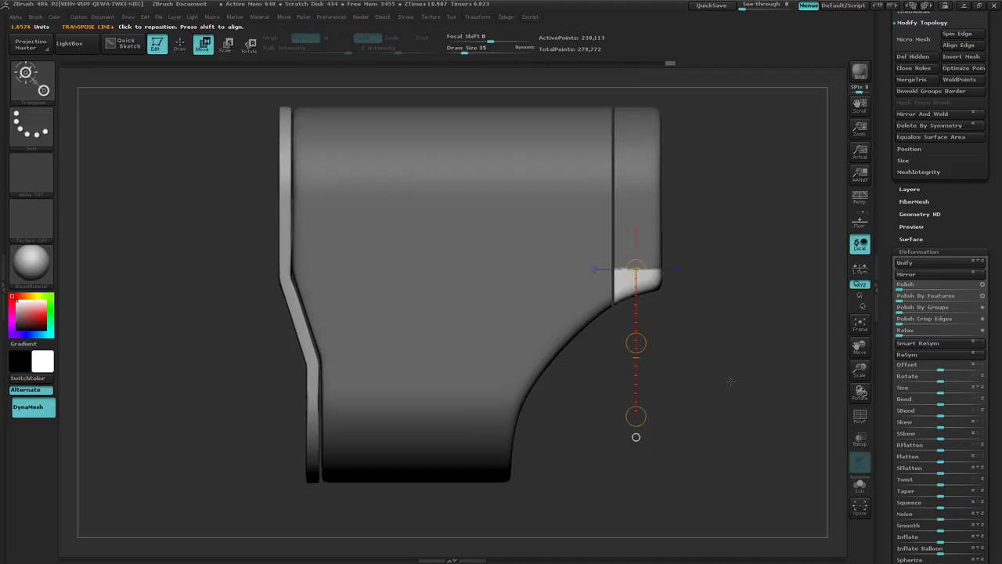
key("ctrl")
left_click_drag(720, 370, 793, 356)
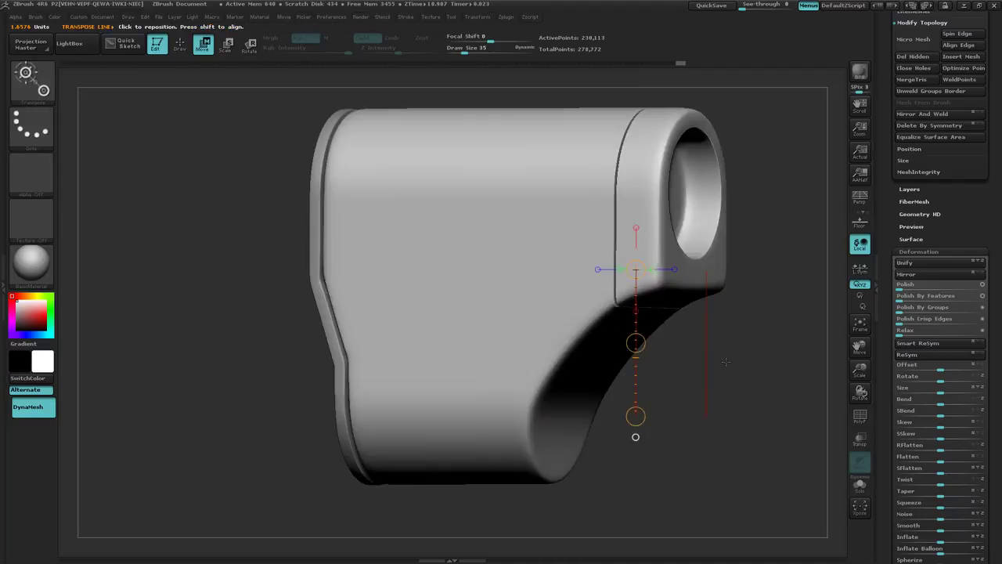
left_click_drag(708, 358, 737, 347)
left_click_drag(714, 300, 754, 341, "ctrl")
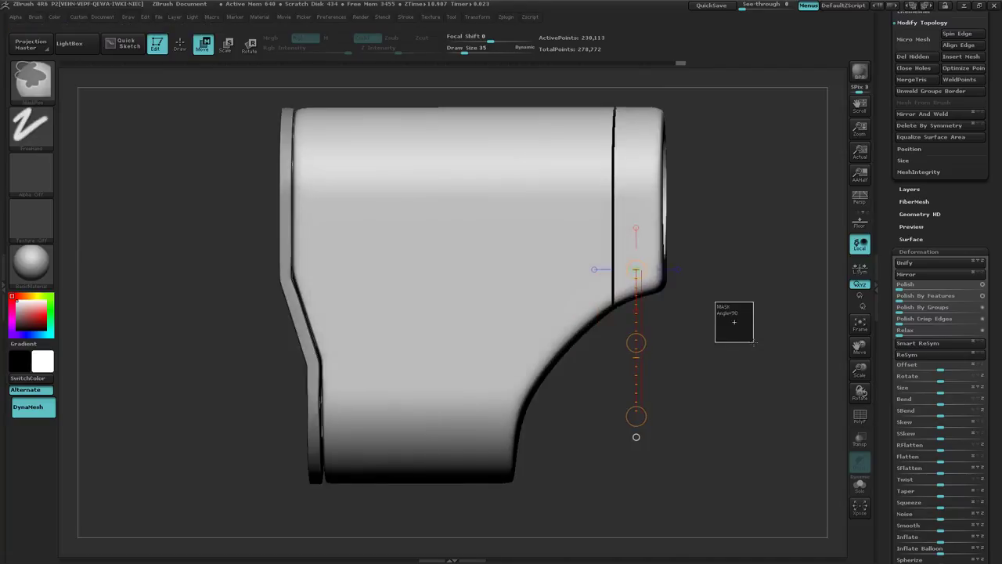
left_click(740, 347, "ctrl+shift")
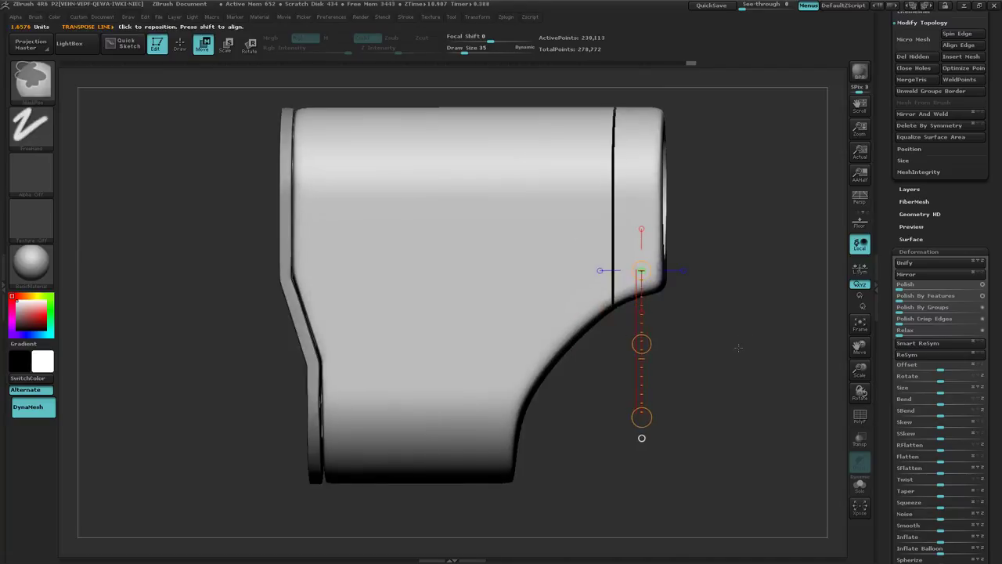
Split the rangefinder body into separate subtools for the main body and front piece using Split To Parts
left_click_drag(975, 240, 1001, 300)
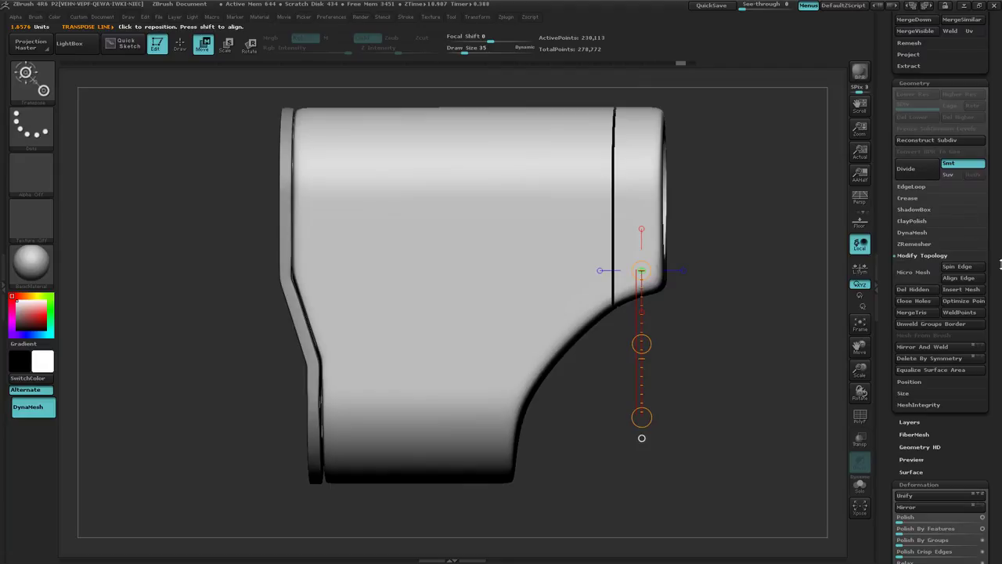
scroll(988, 313, "up", 5)
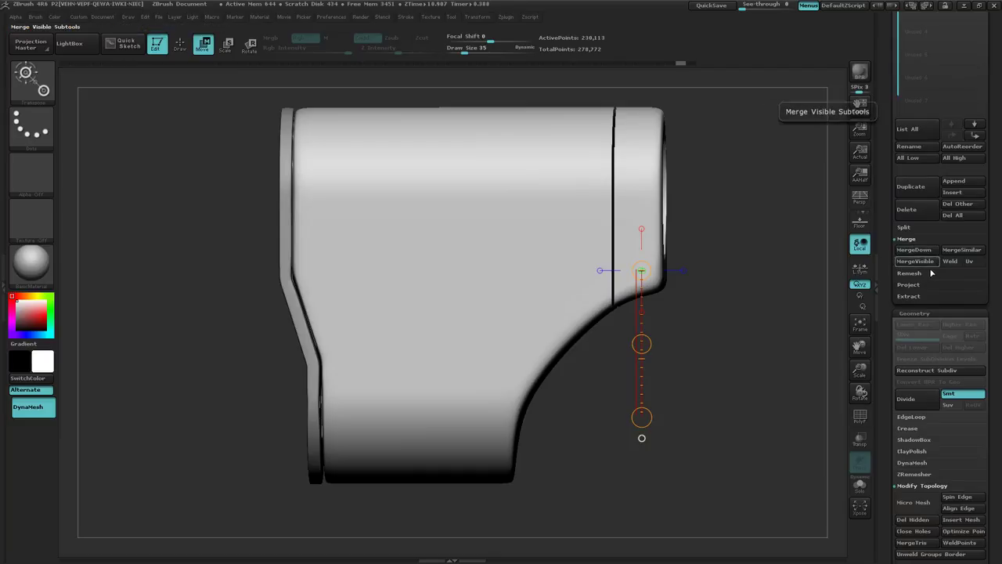
left_click(904, 226)
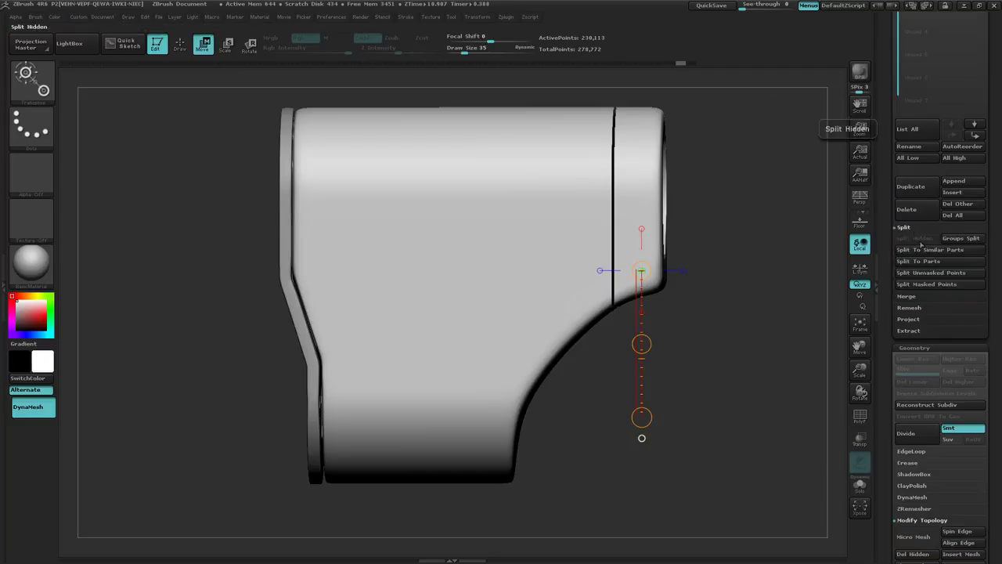
left_click(922, 262)
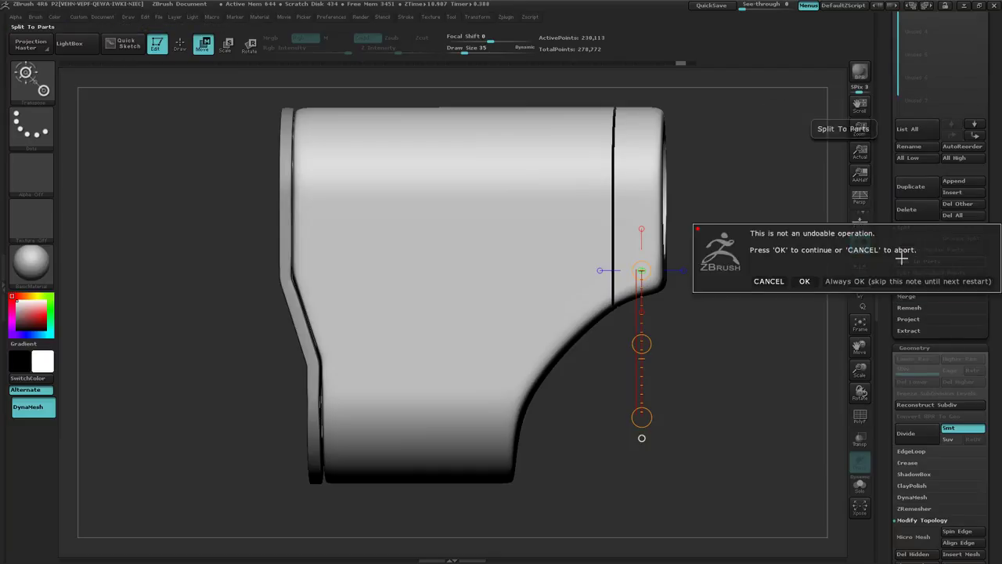
left_click(804, 280)
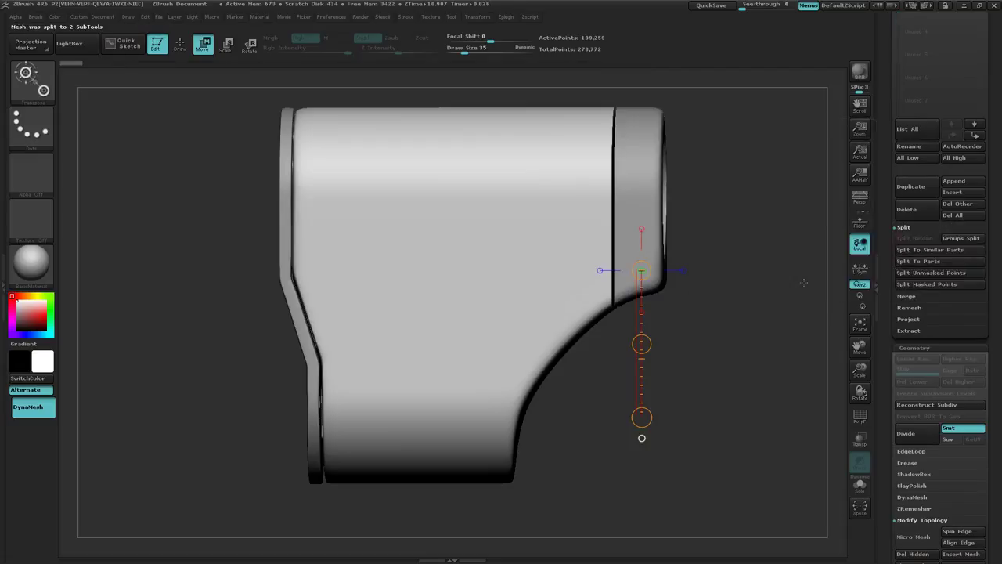
scroll(998, 182, "up", 5)
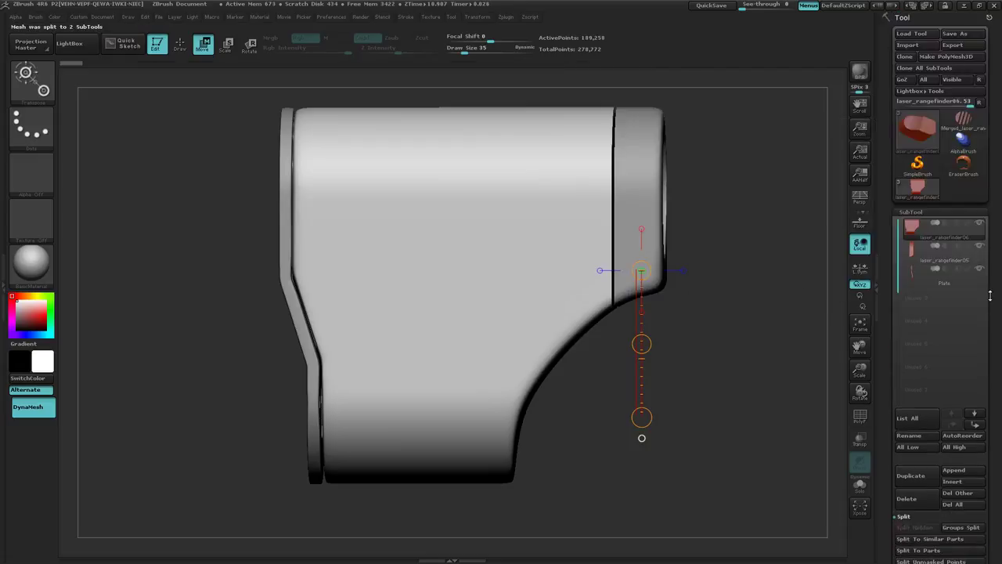
left_click_drag(810, 251, 765, 273)
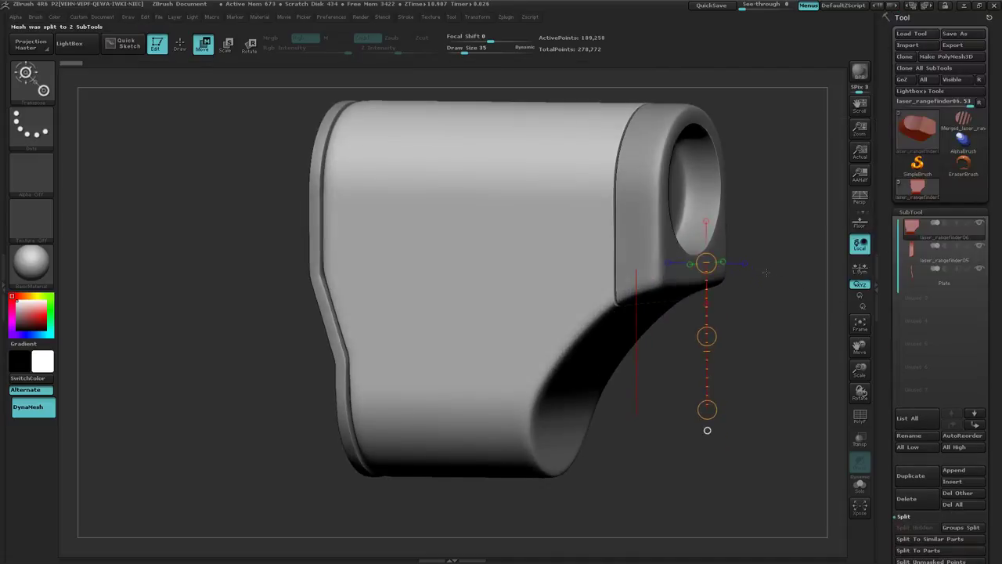
key("alt+Tab")
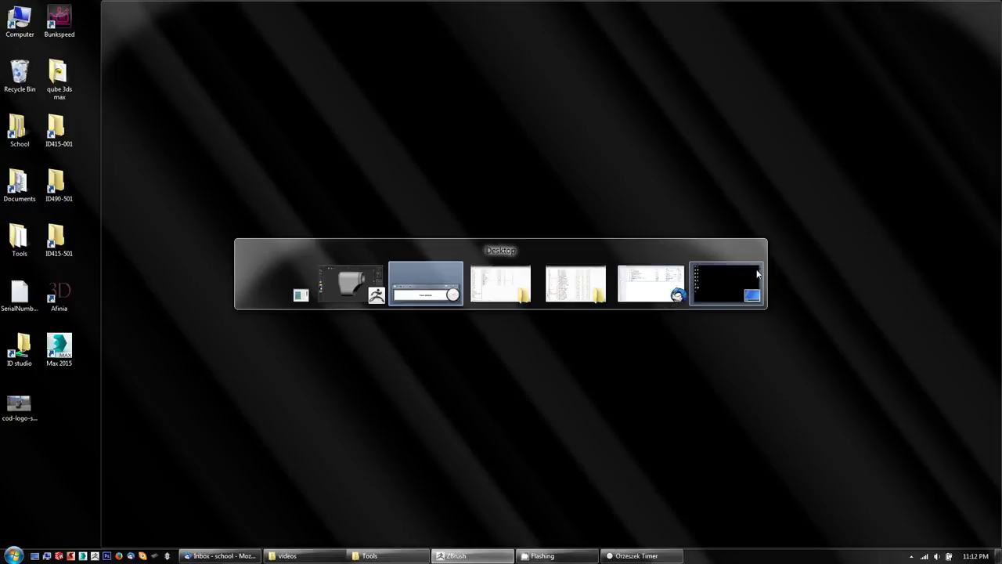
key("alt+Tab")
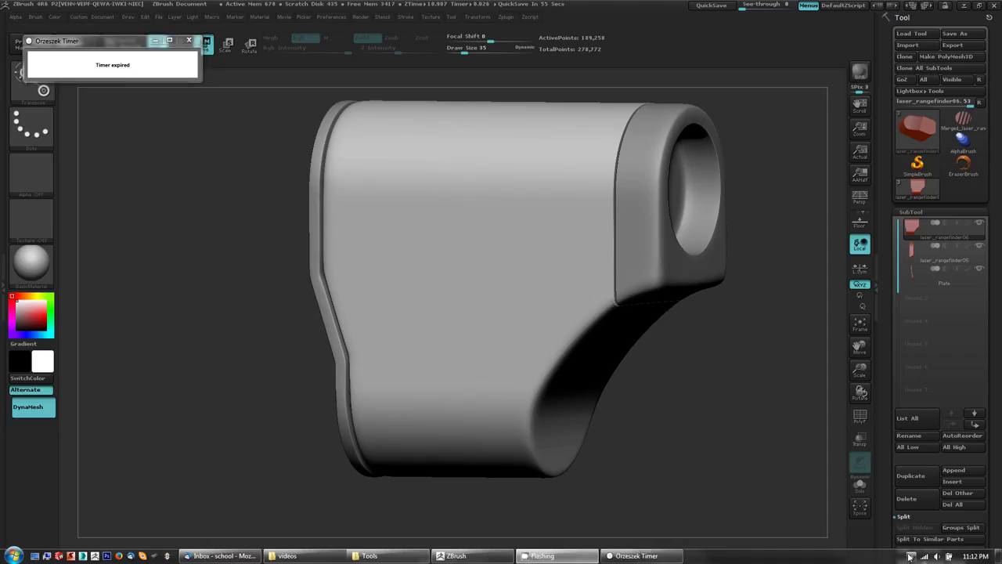
left_click(909, 556)
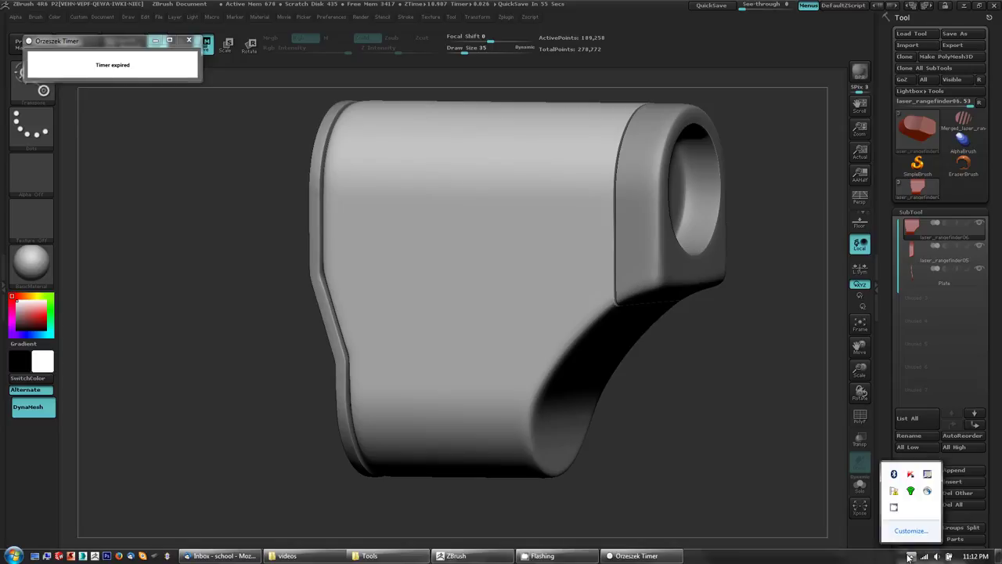
right_click(896, 491)
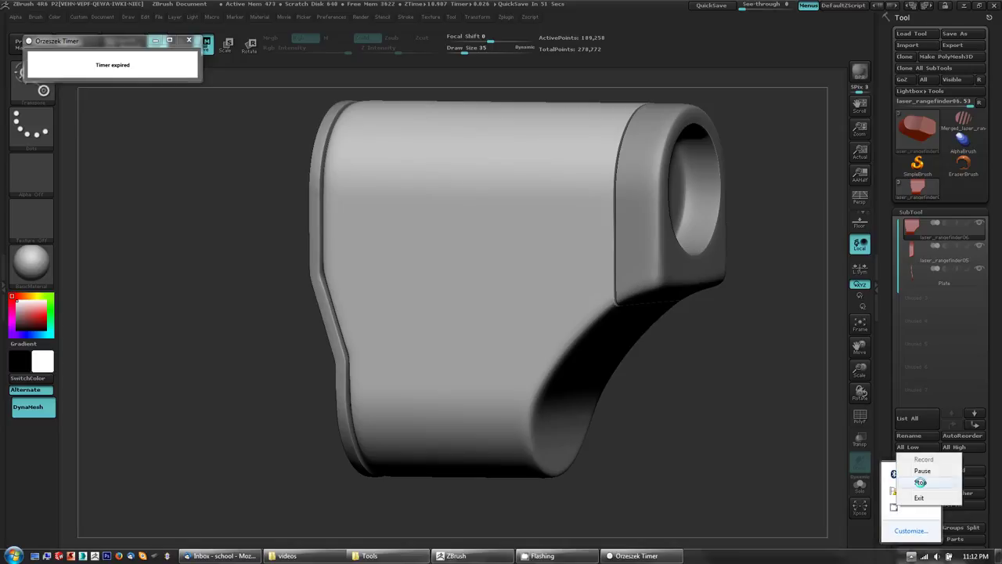